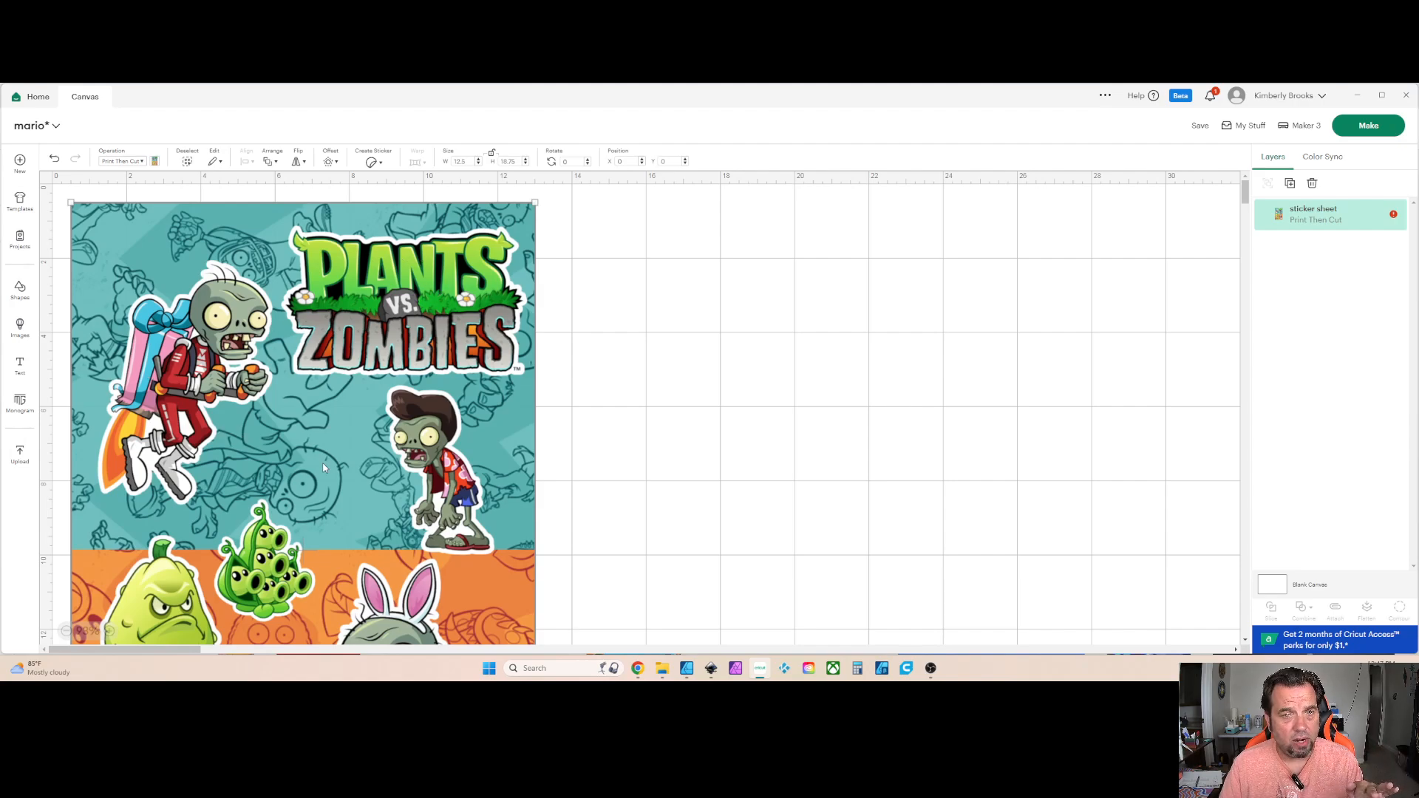
- Look over the Plants vs. Zombies sticker sheet's artwork on the canvas
scroll(324, 468, down, 3)
scroll(369, 399, up, 3)
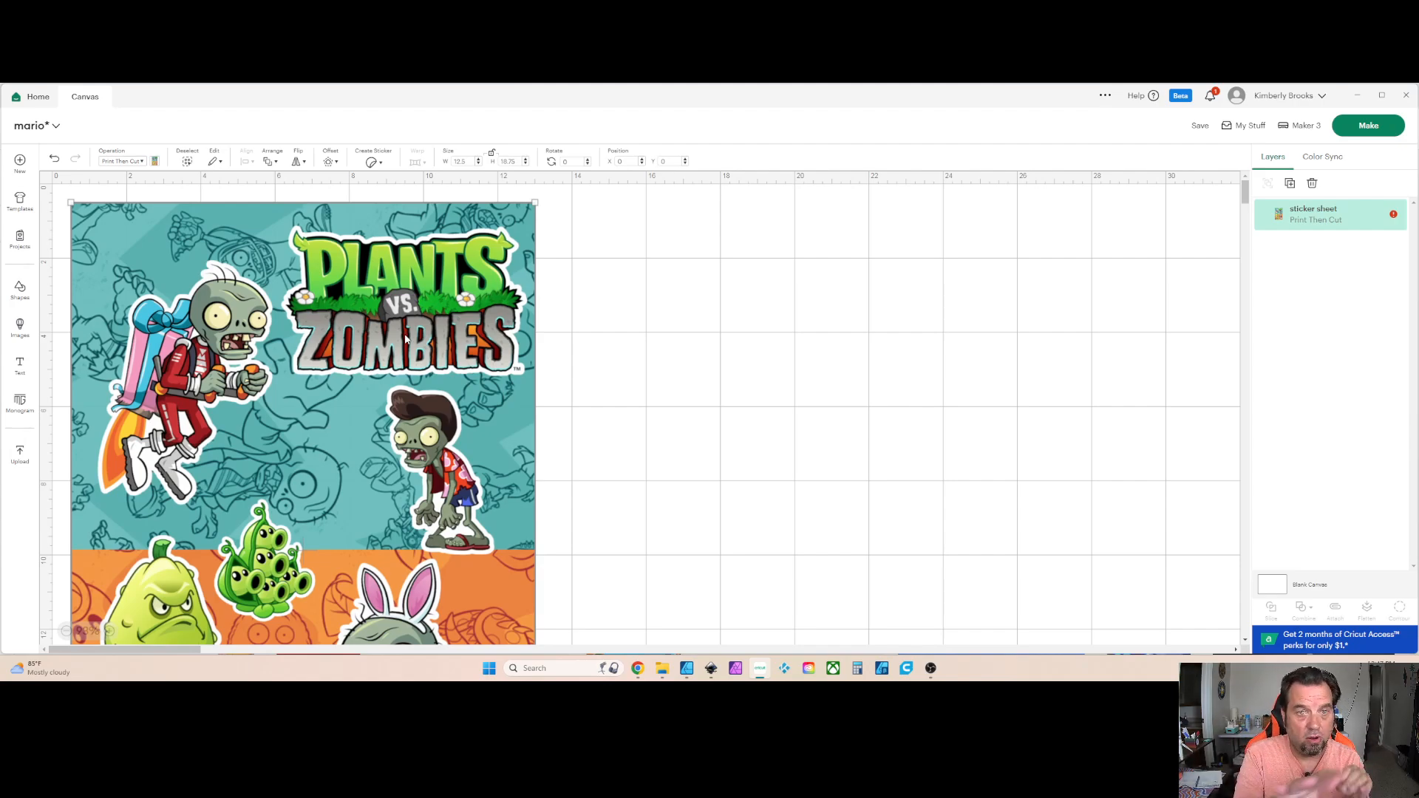
scroll(406, 339, down, 8)
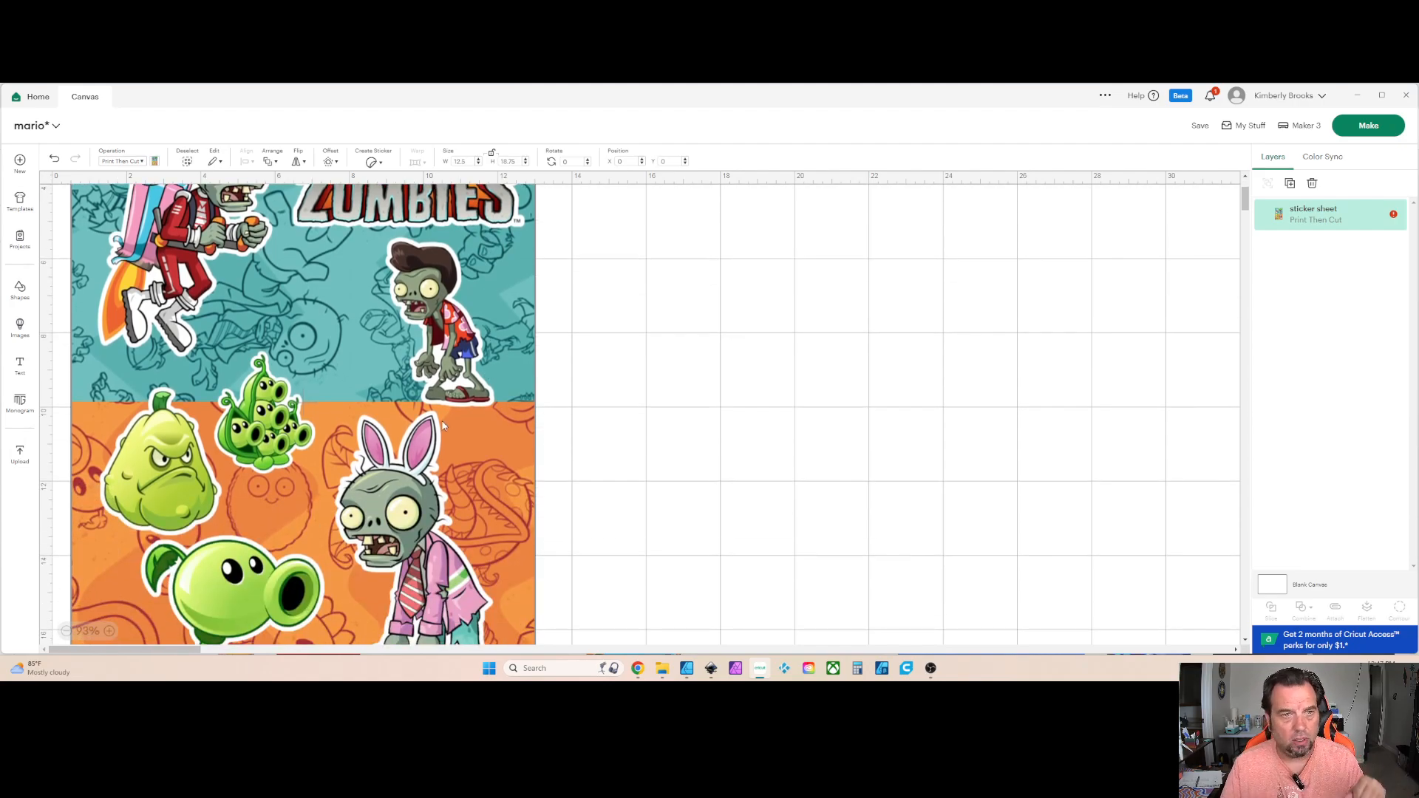
scroll(374, 458, up, 4)
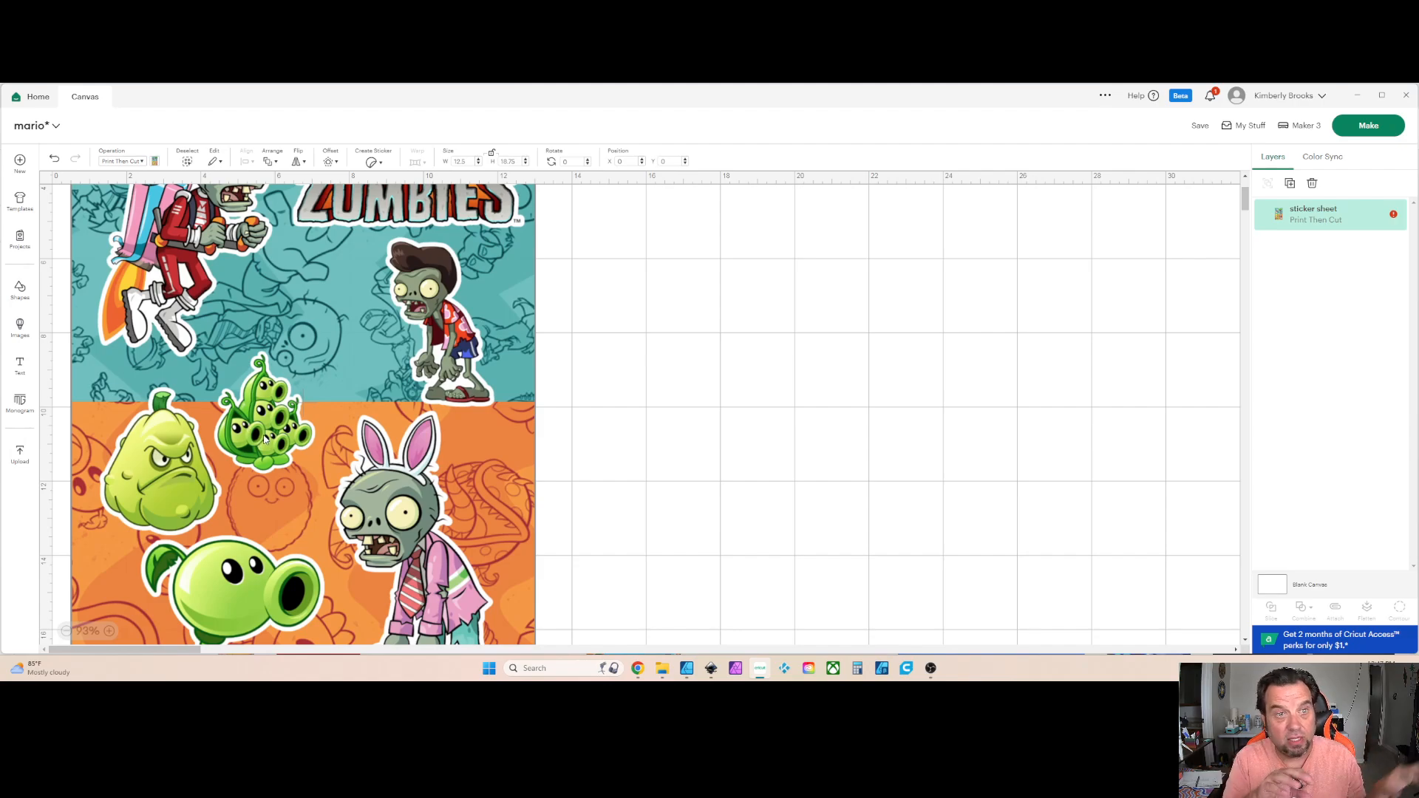
scroll(264, 438, up, 4)
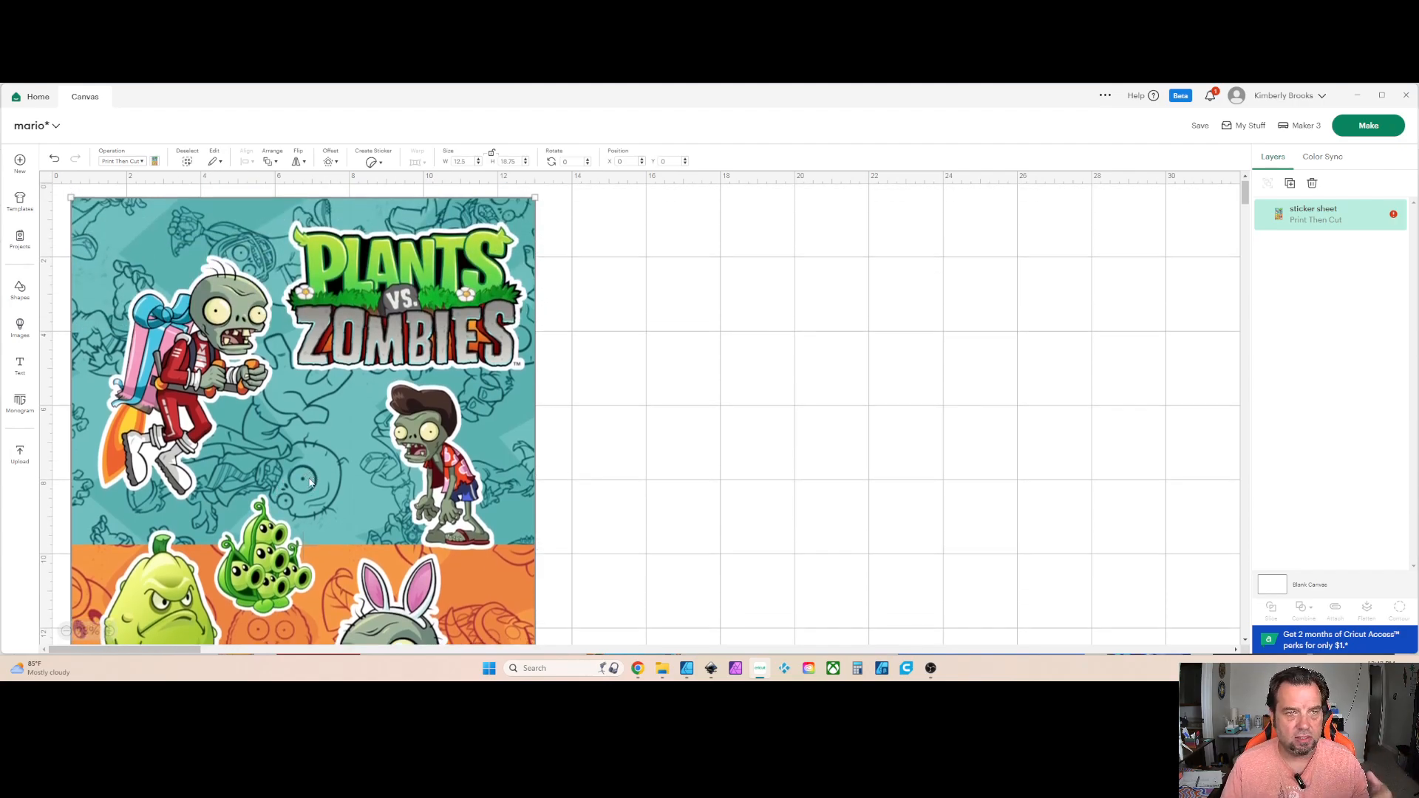
scroll(309, 479, down, 2)
scroll(315, 485, up, 2)
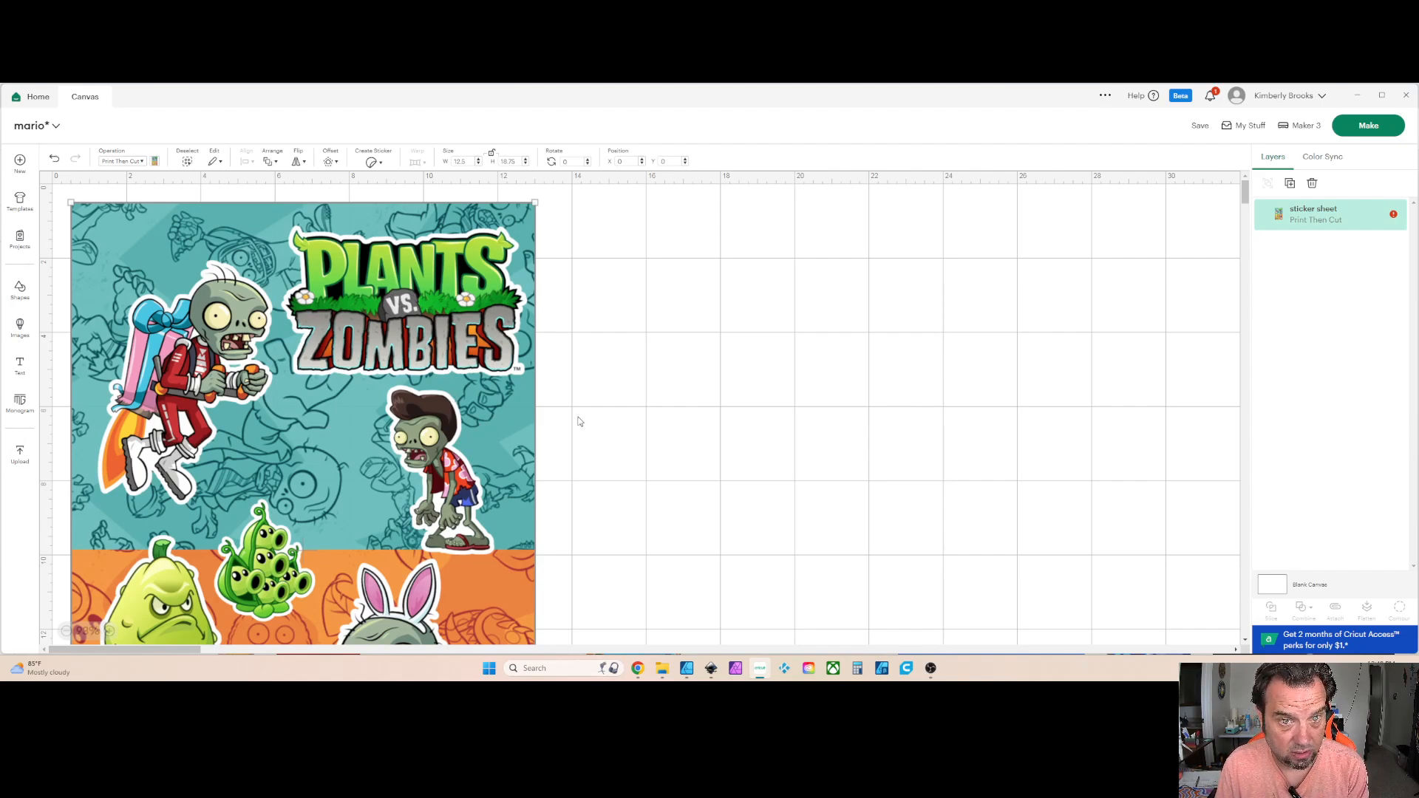
- Delete the Plants vs. Zombies sticker sheet and add the mario backdrop from the recent uploads to the canvas
key(Delete)
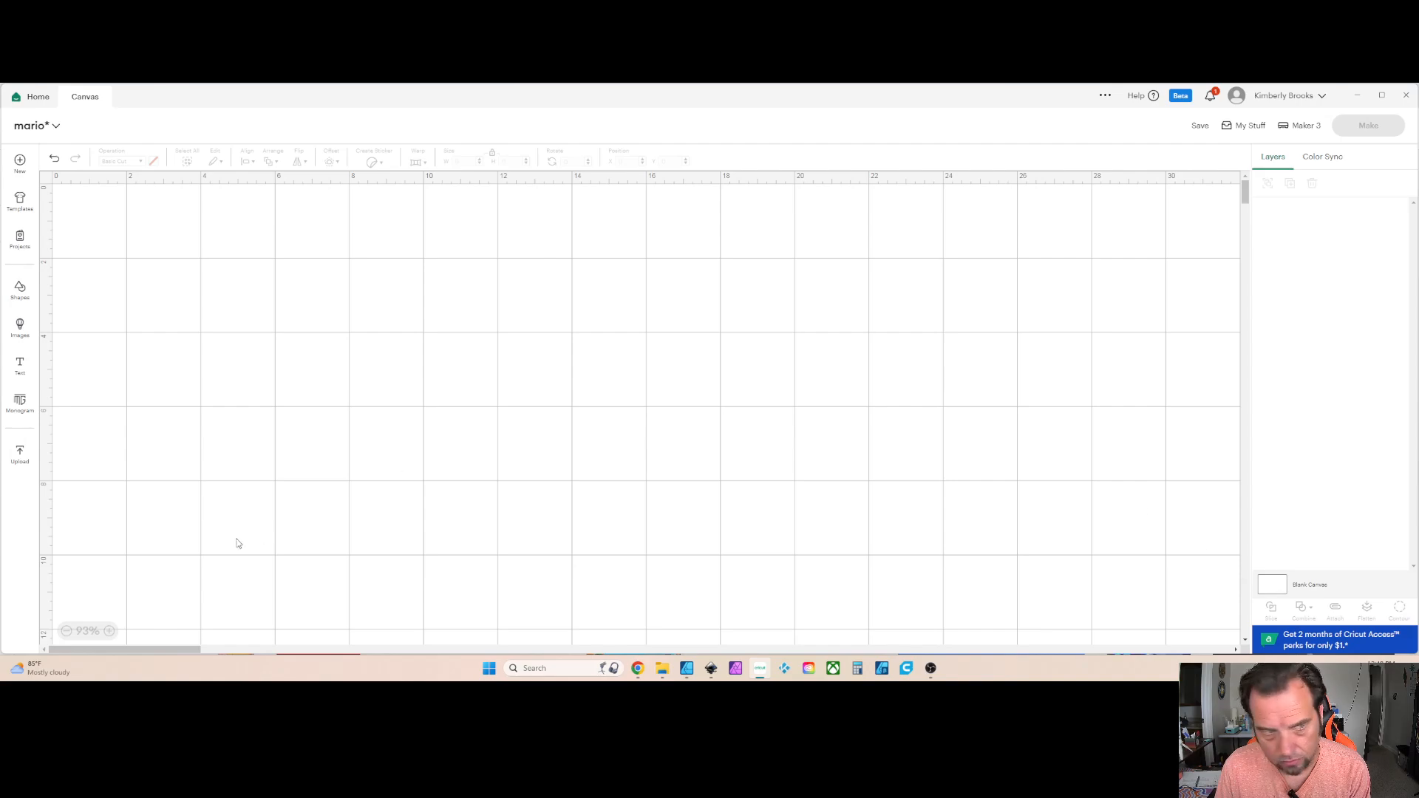
click(20, 454)
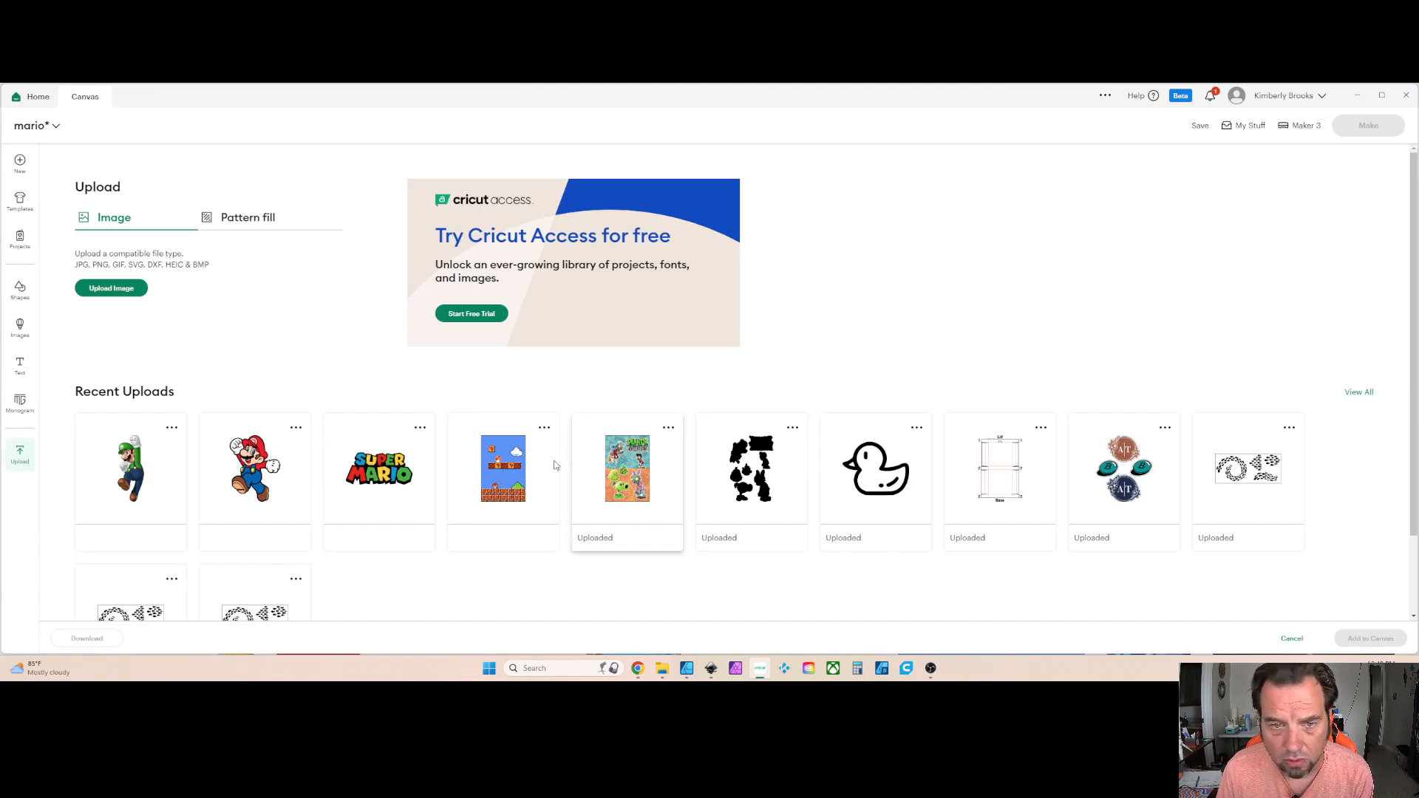
click(518, 470)
click(1360, 638)
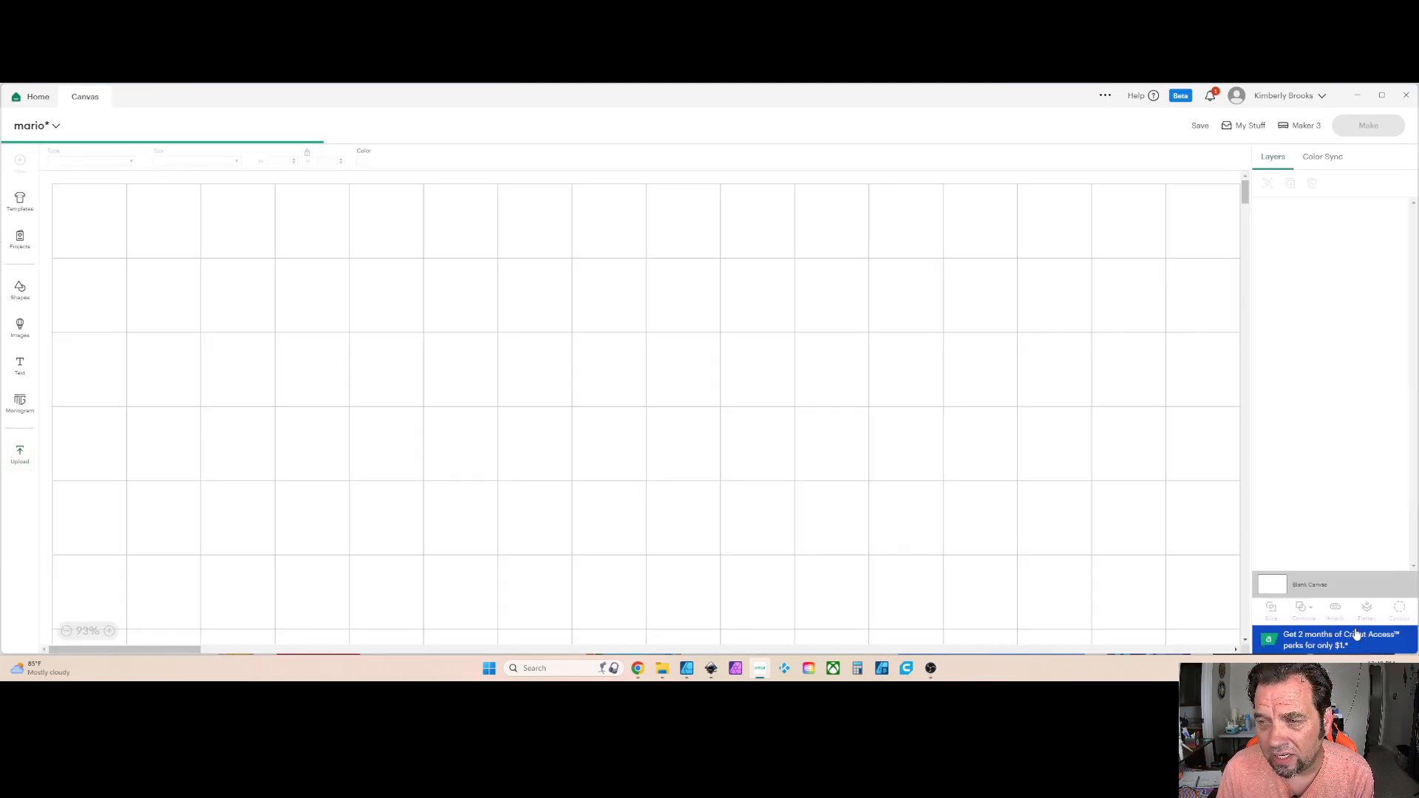
mouse_move(163, 267)
mouse_down()
mouse_move(239, 309)
mouse_move(169, 275)
mouse_up()
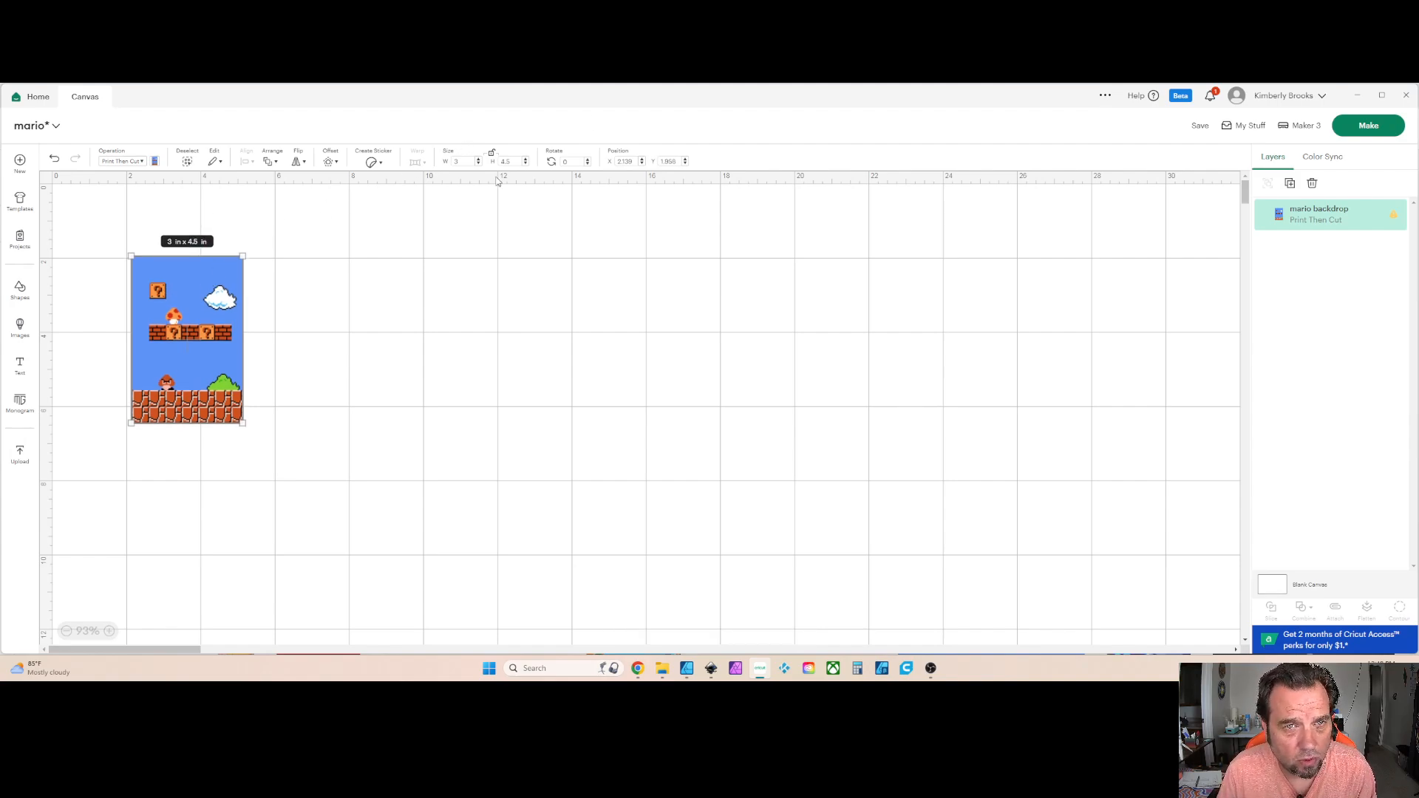
- Lock the mario backdrop's proportions, set its height to 8.75 in, and move it nearer the canvas origin
click(515, 162)
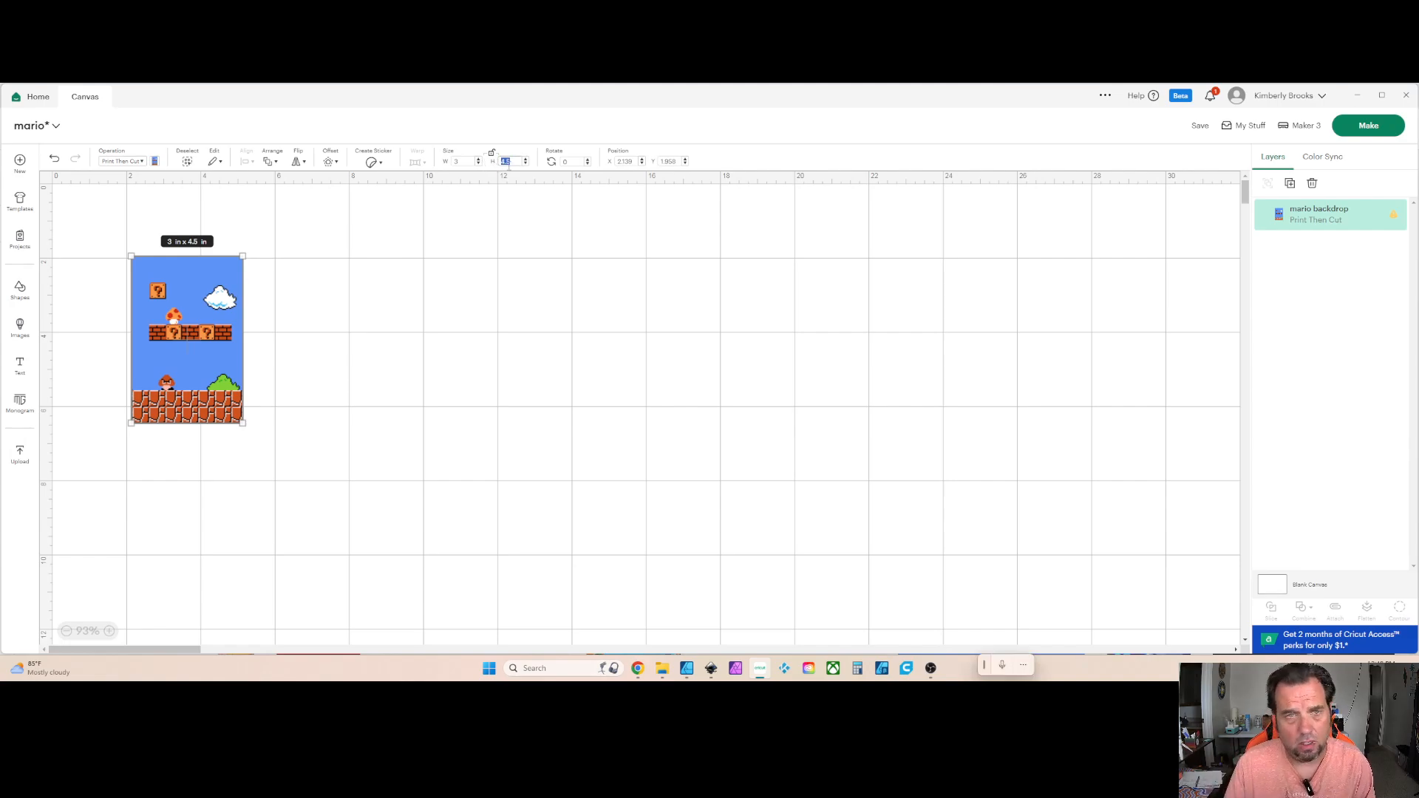
click(491, 153)
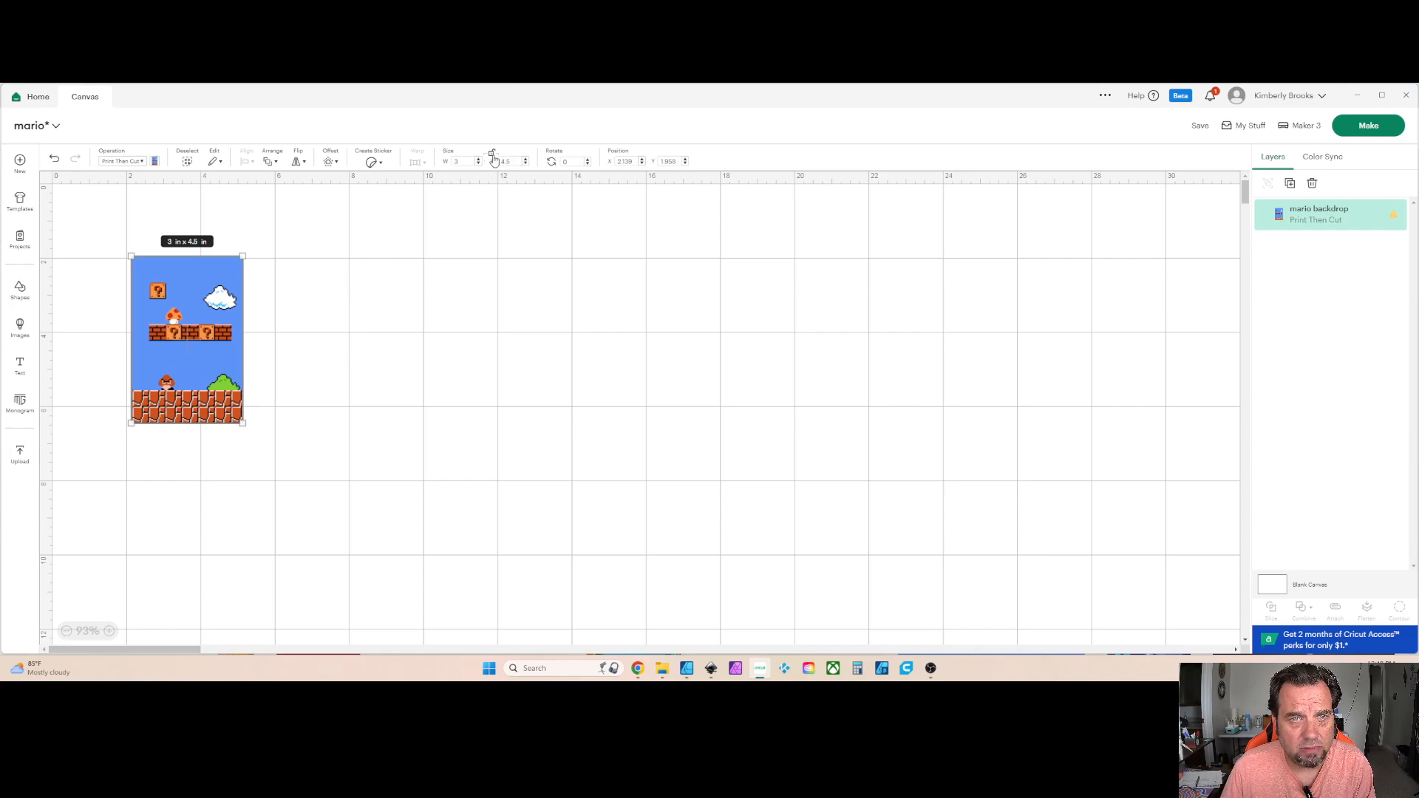
click(505, 161)
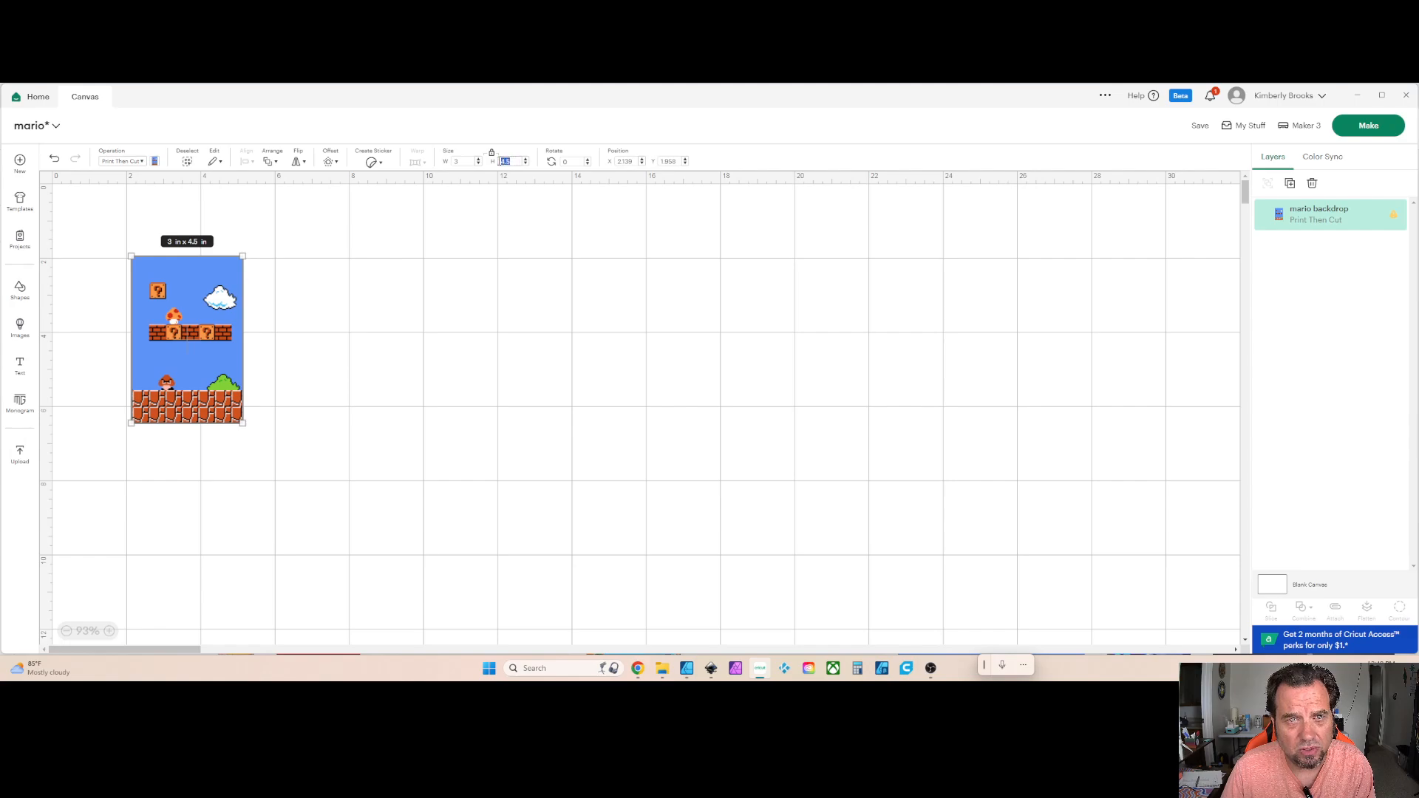
text(6)
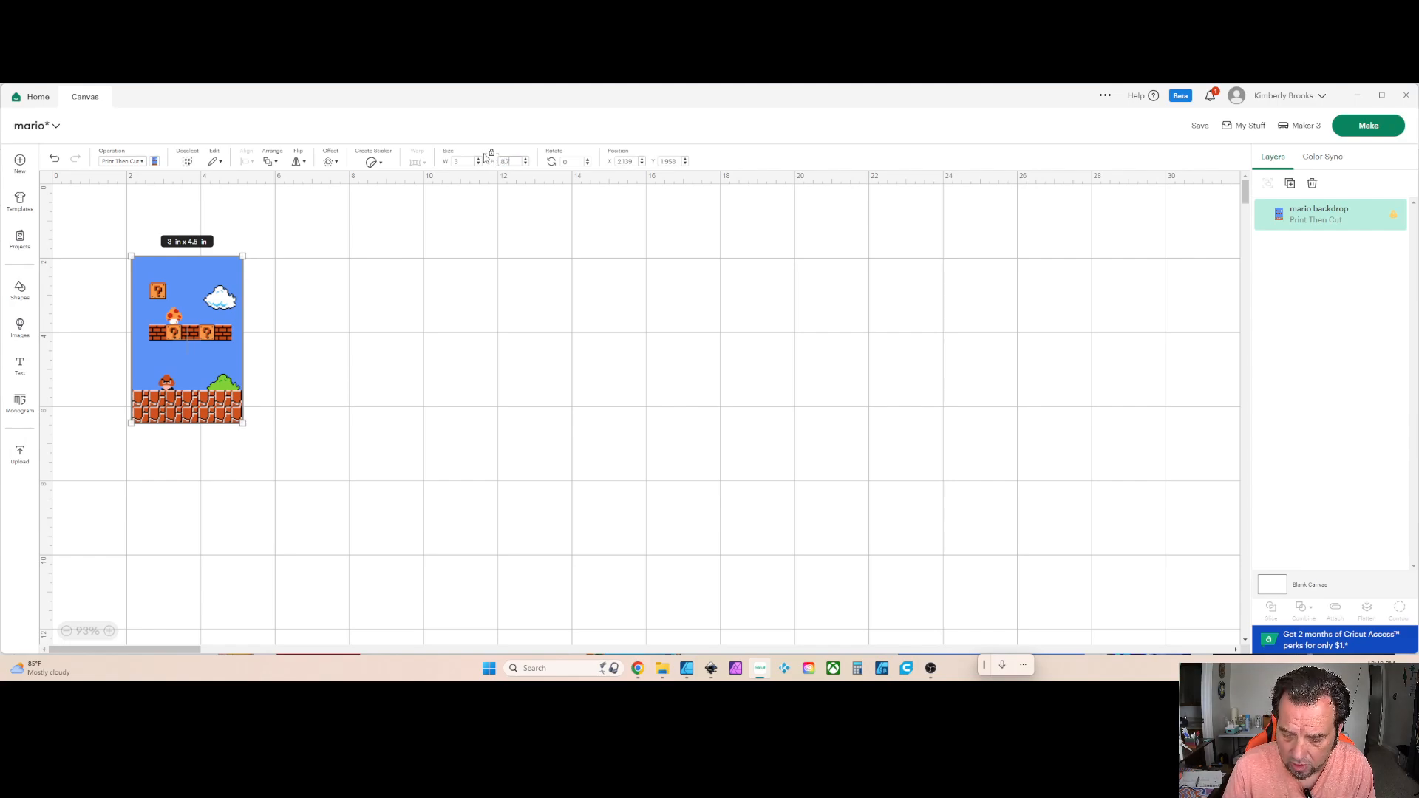
text(.75)
key(Return)
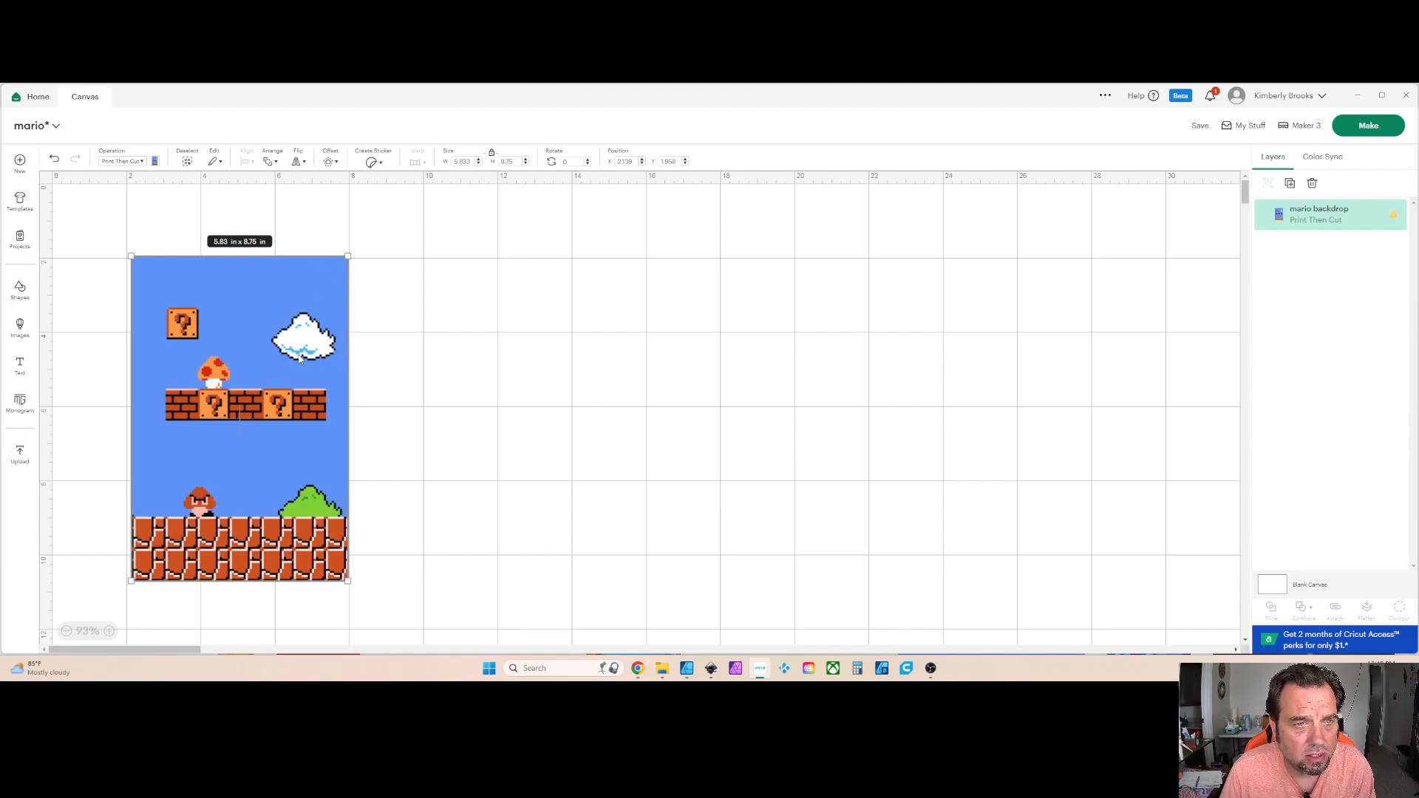
drag(300, 358, 248, 321)
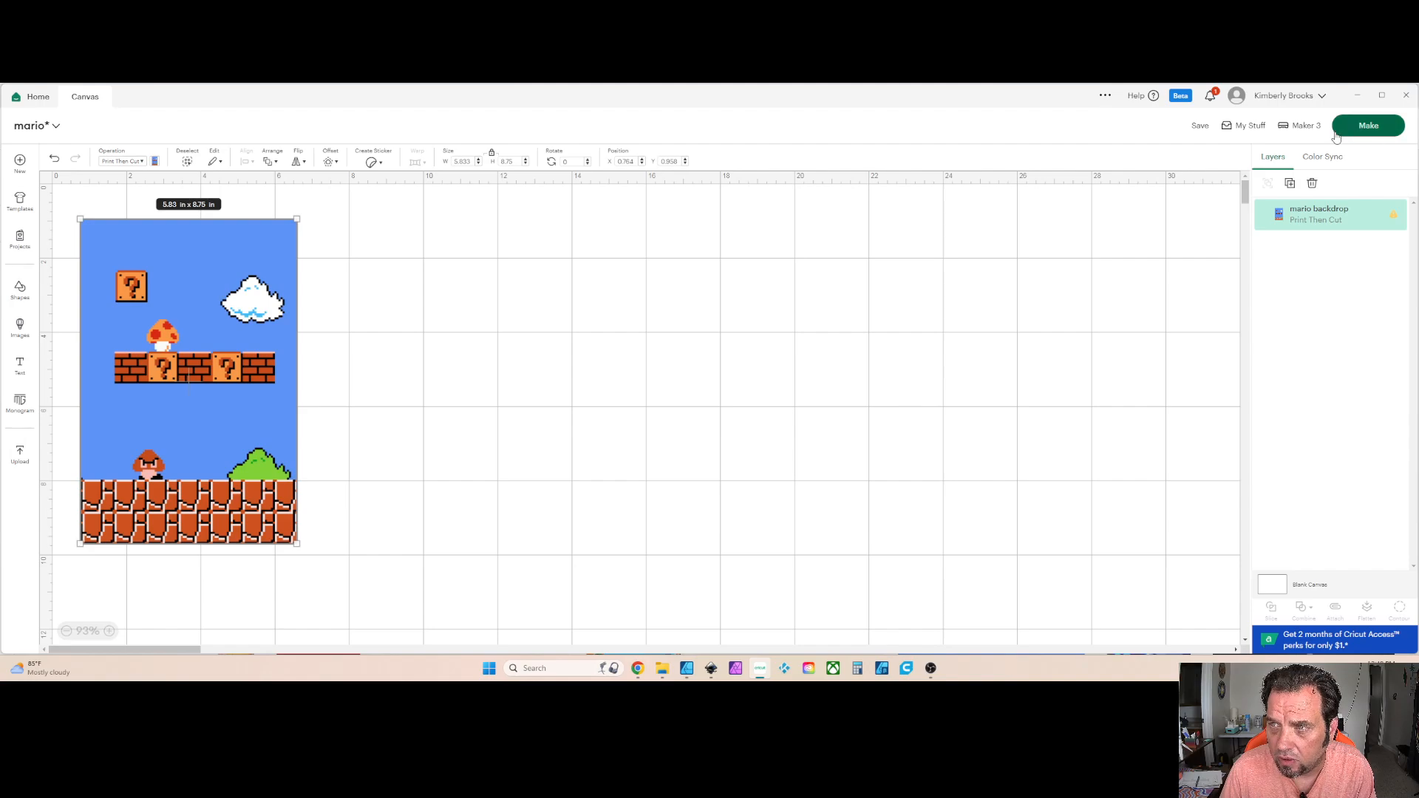
- Set the blank canvas color to gray and turn off the grid lines
click(1275, 588)
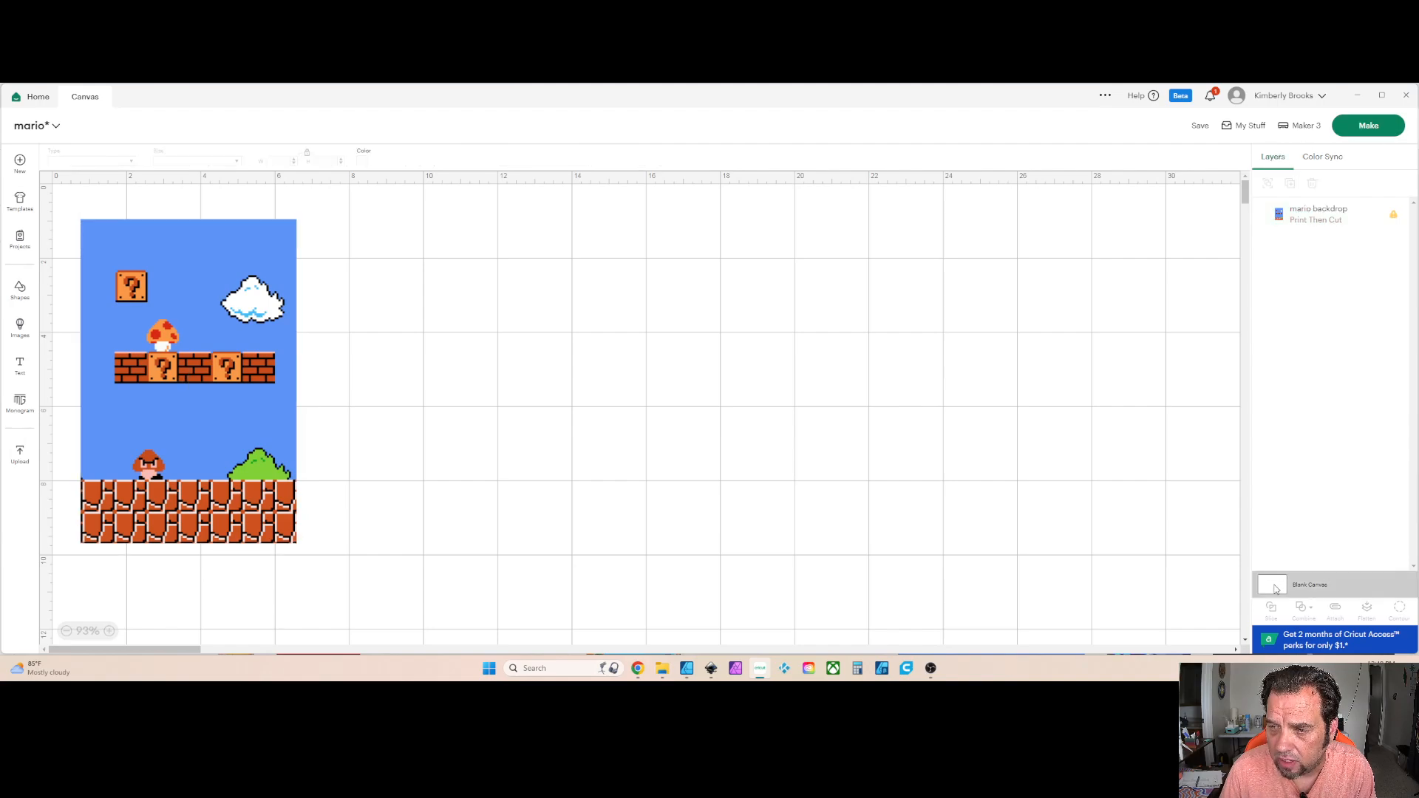
click(363, 163)
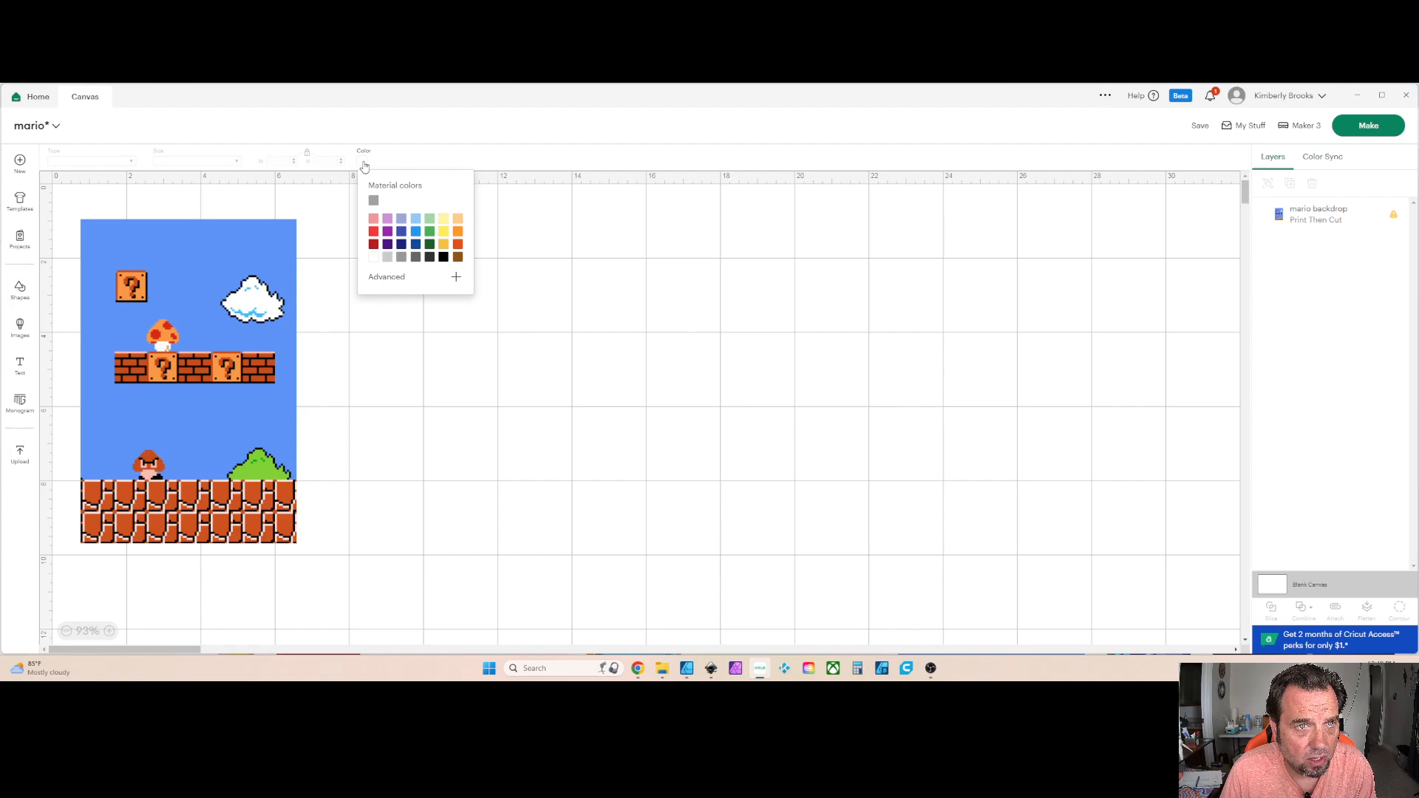
click(373, 201)
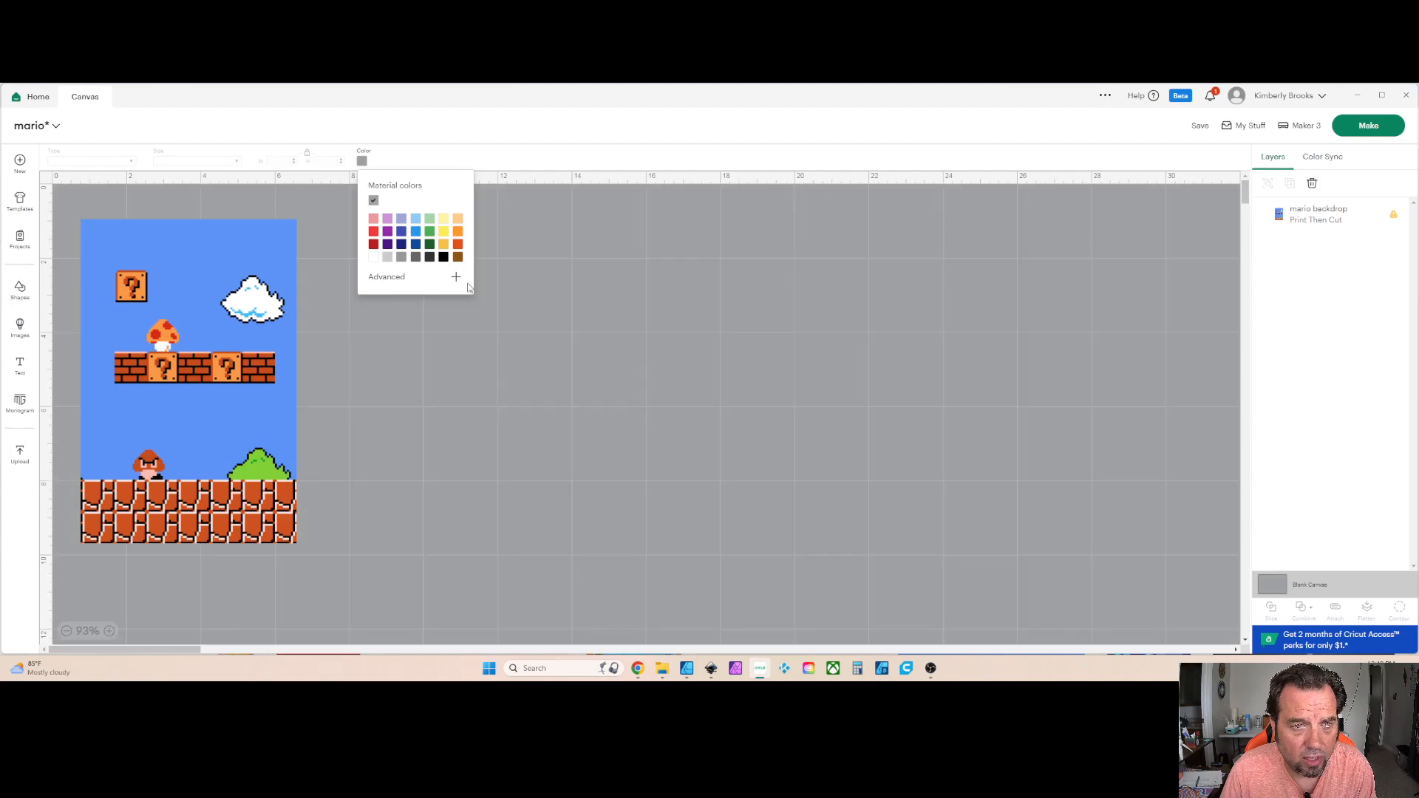
click(716, 135)
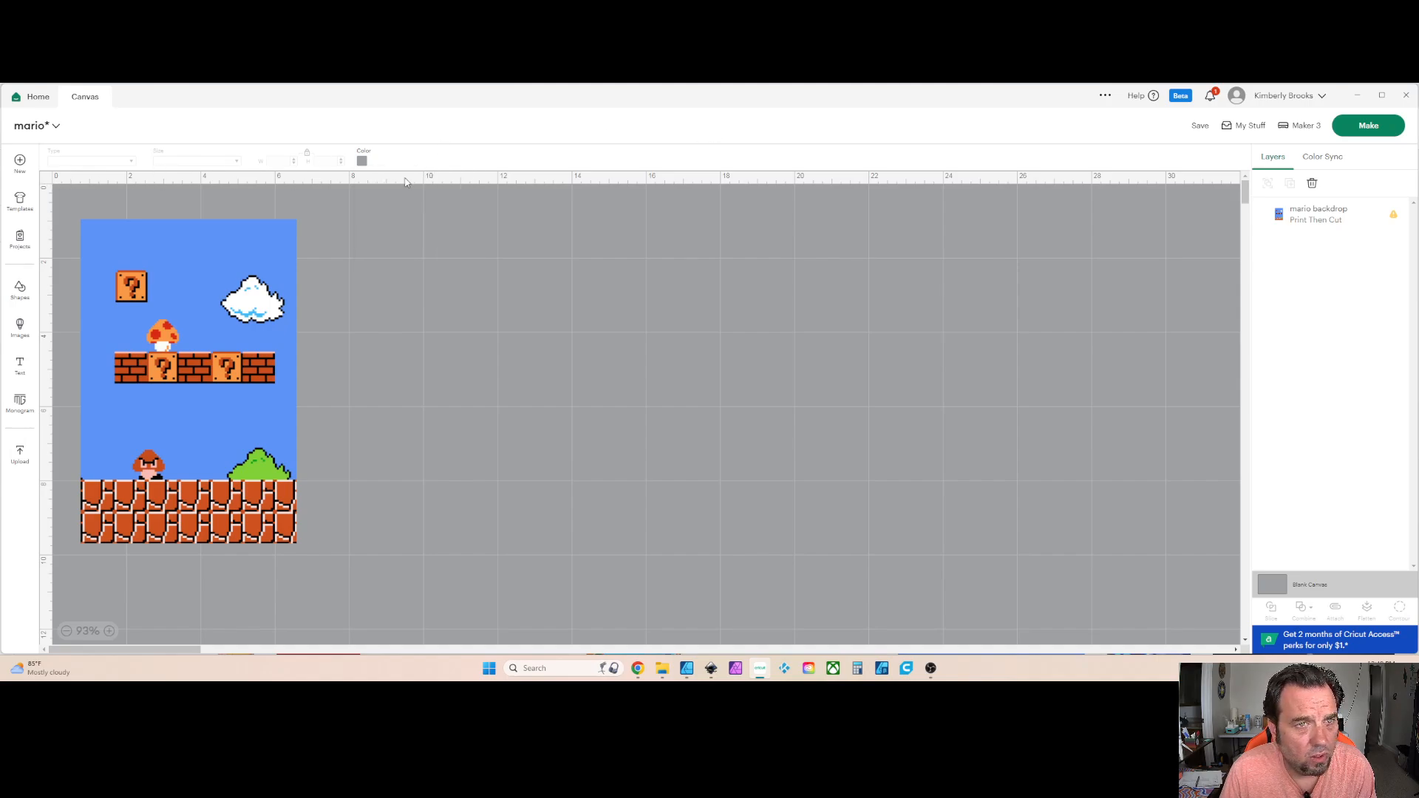
click(46, 183)
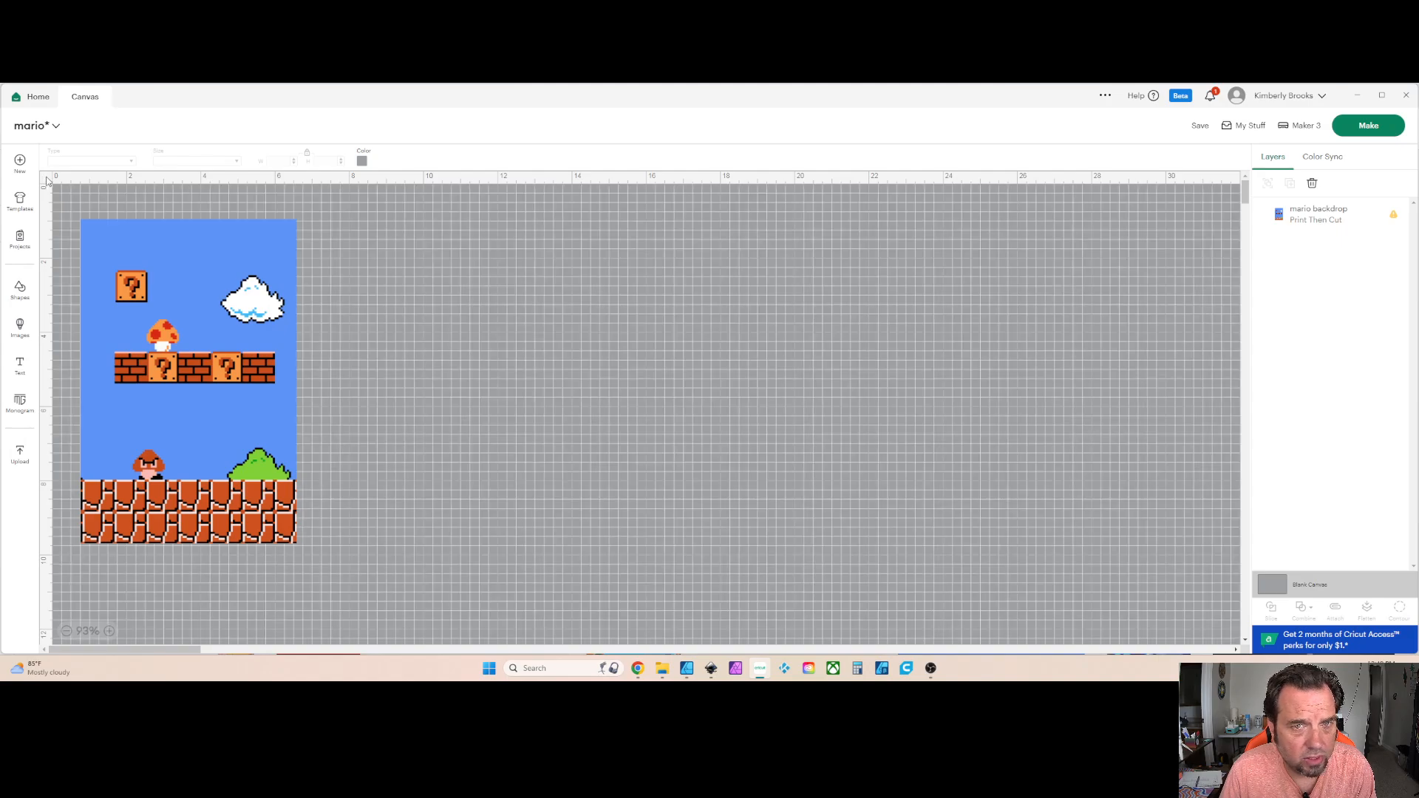
click(46, 183)
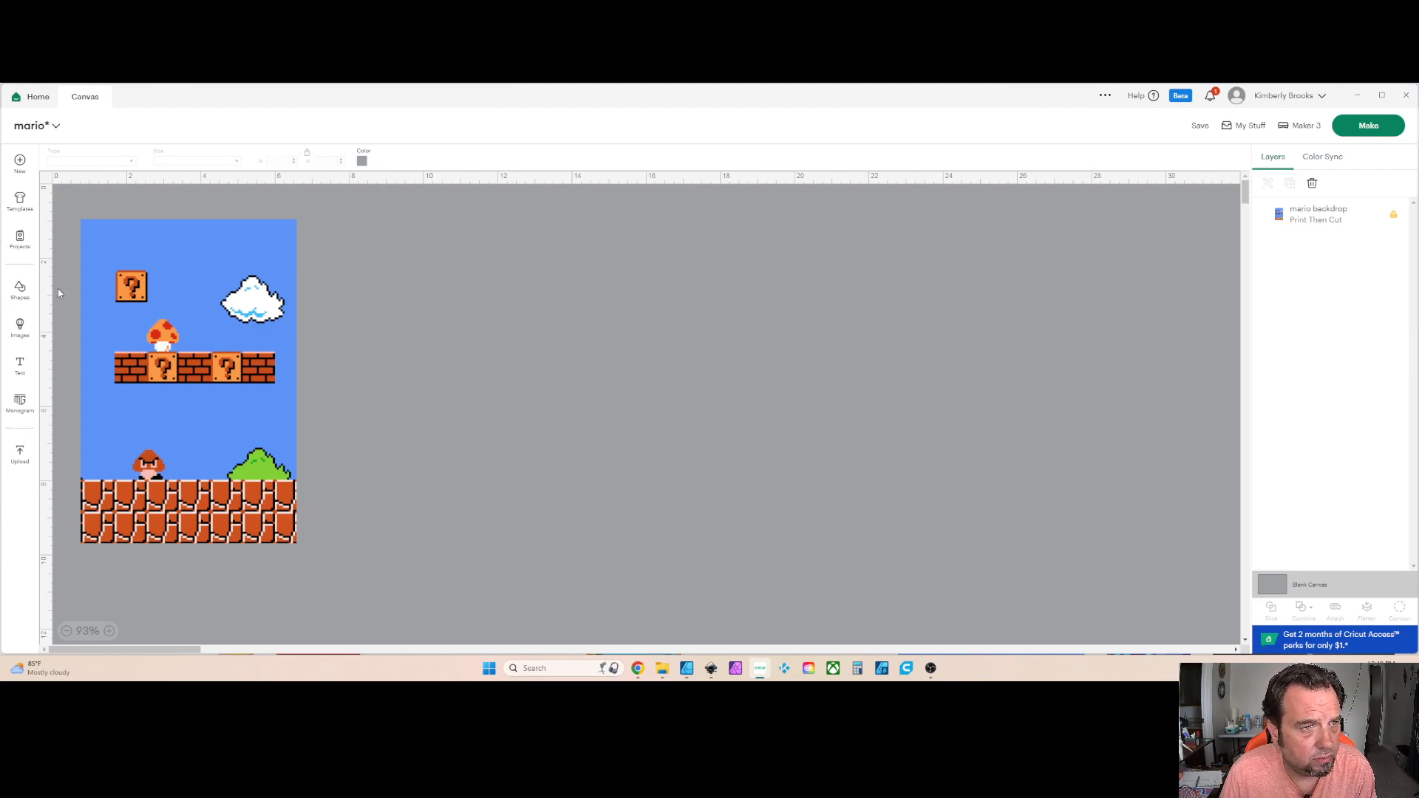
- Create a 0.1 in offset with square corners around the mario backdrop
click(160, 269)
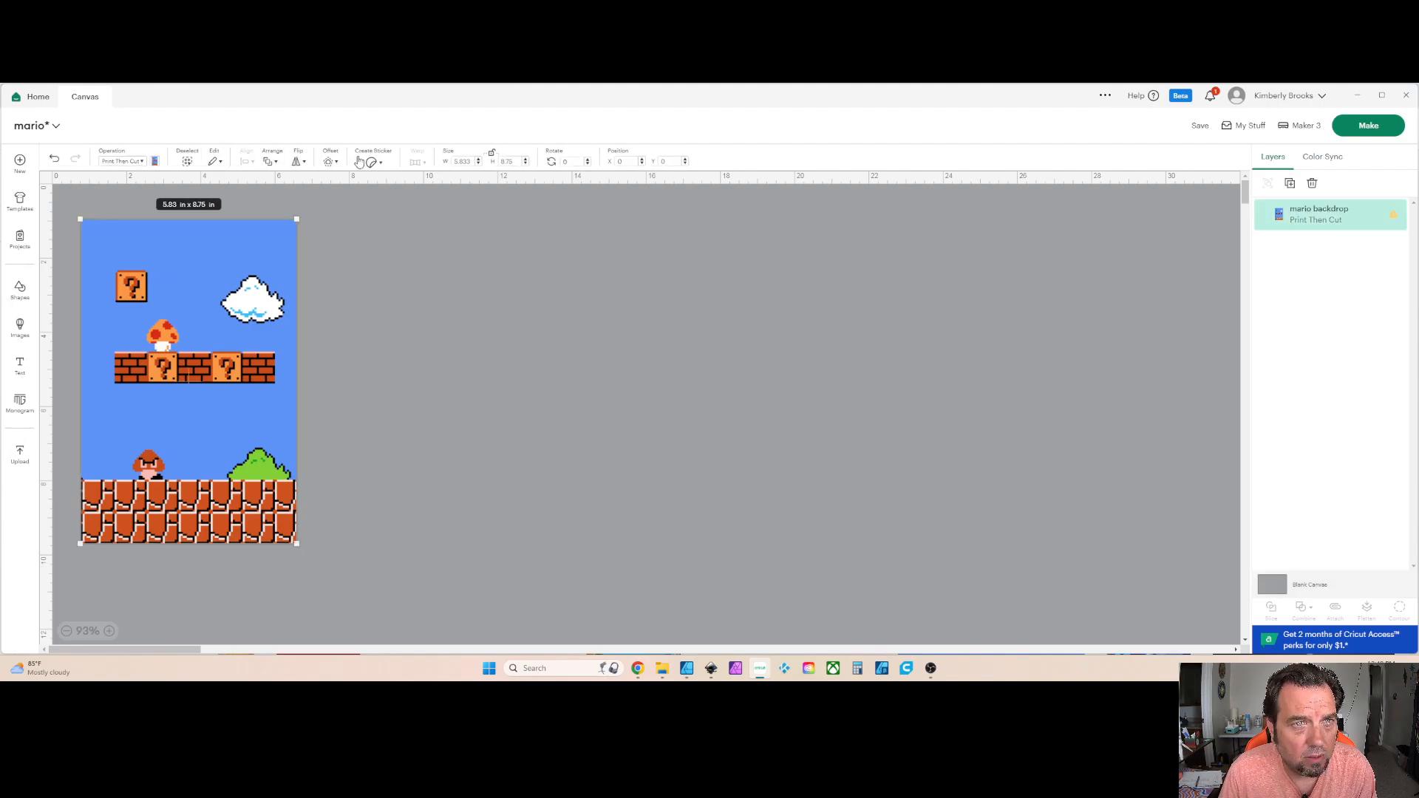
click(331, 162)
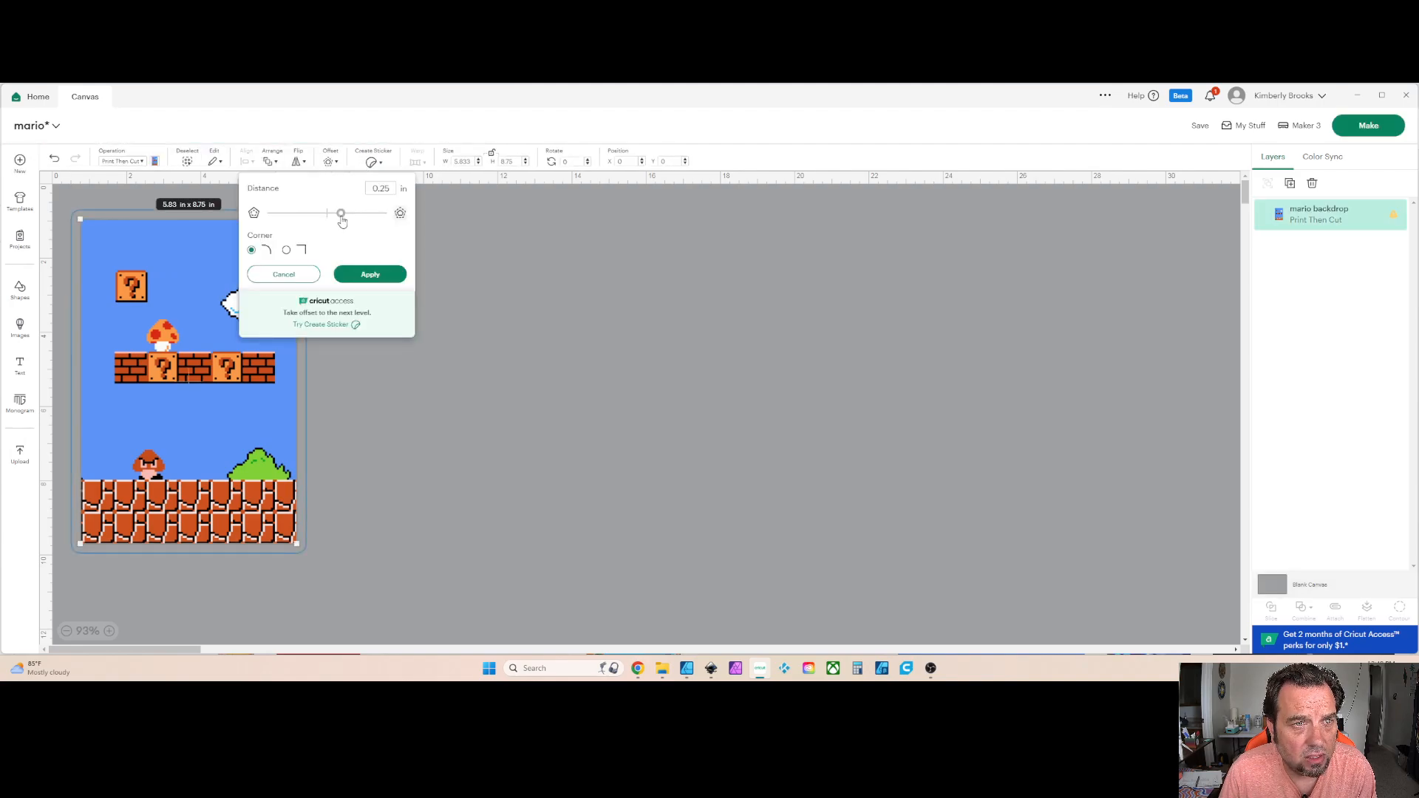
click(287, 250)
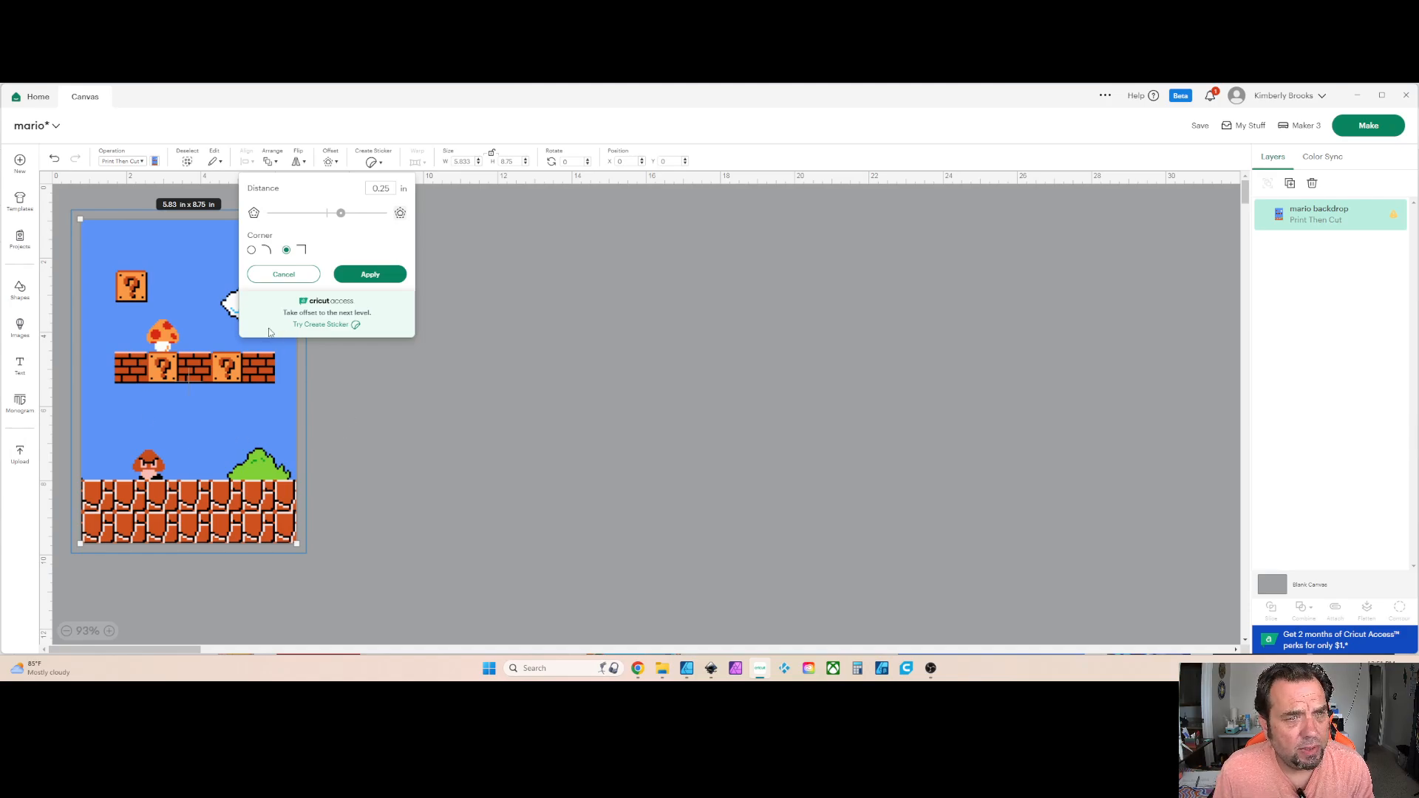
click(388, 189)
double_click(389, 189)
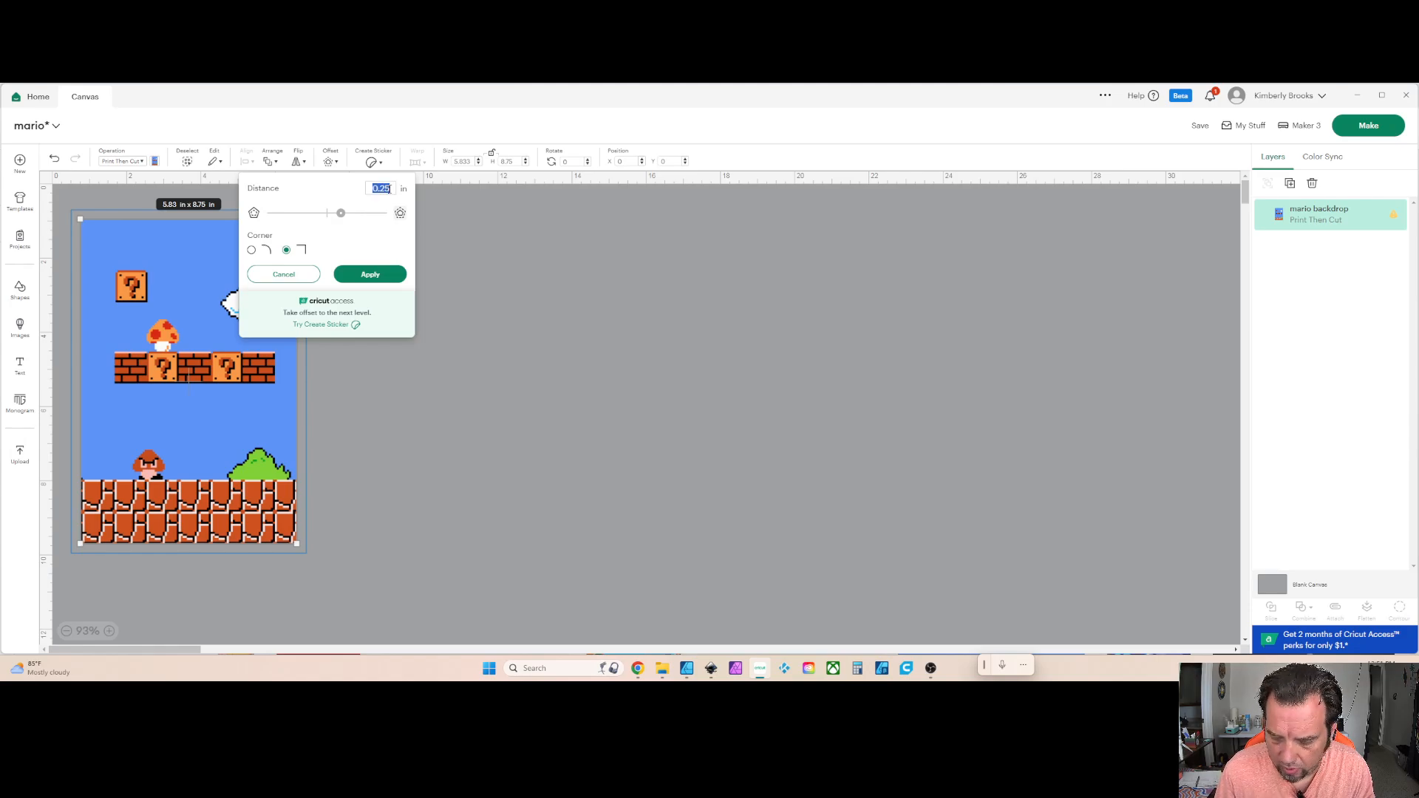
text(.1)
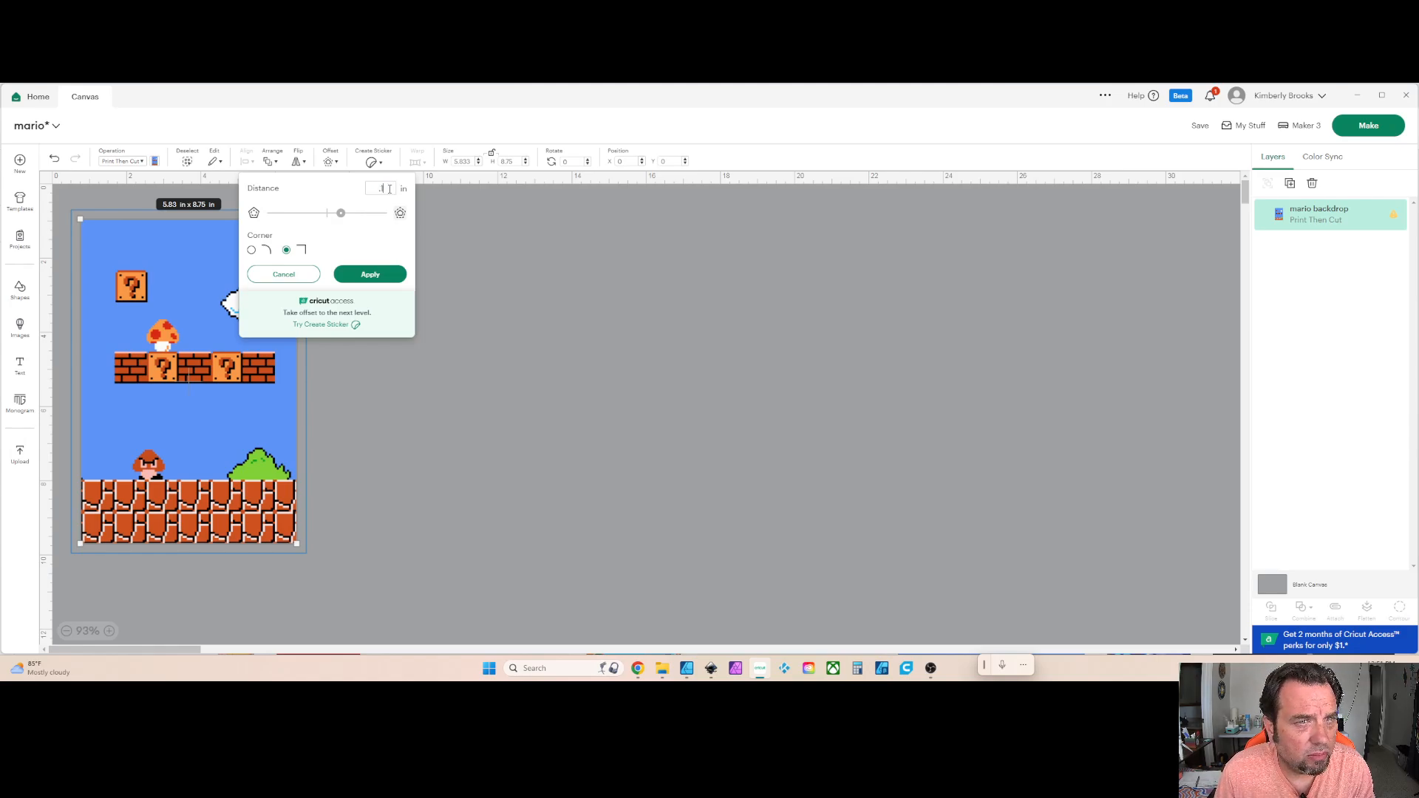
click(377, 237)
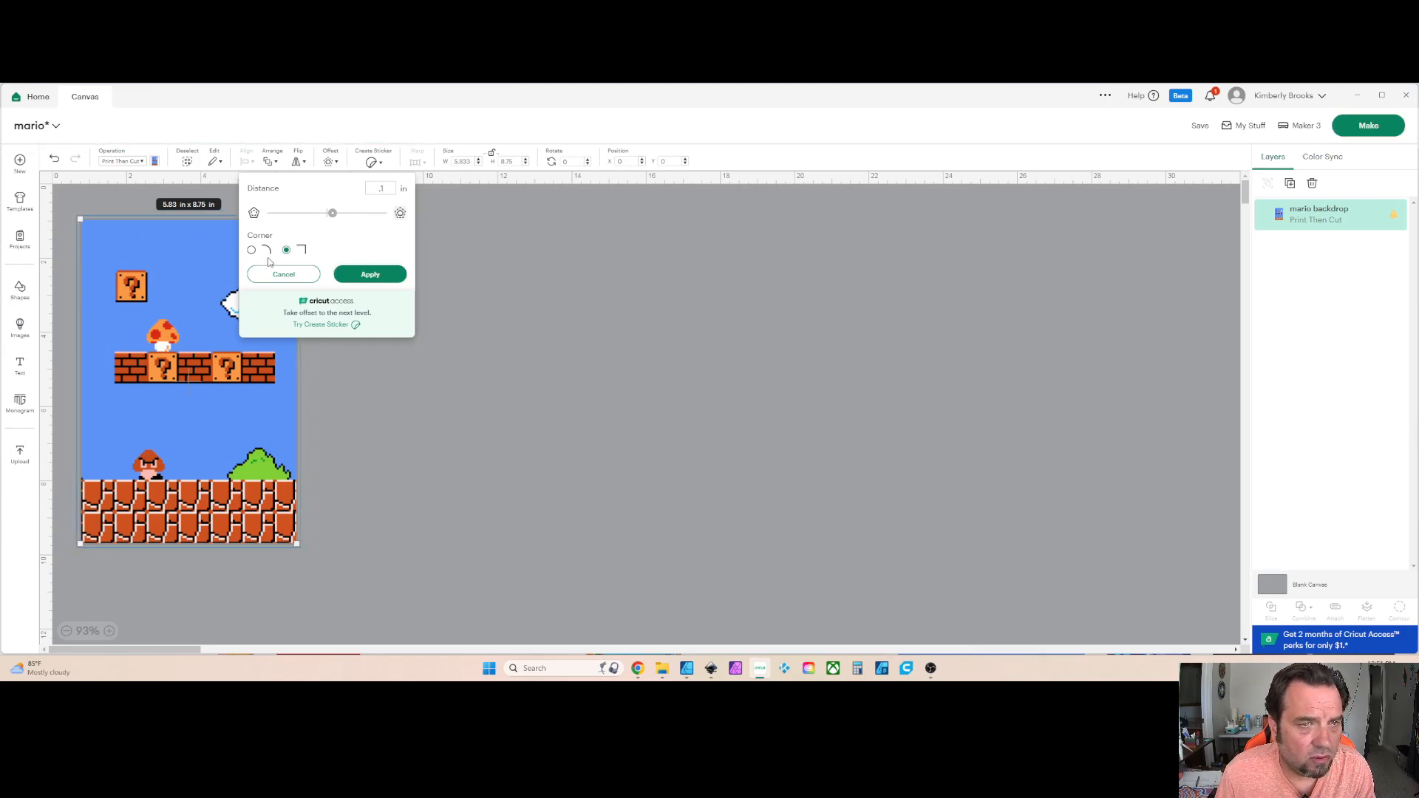
click(350, 274)
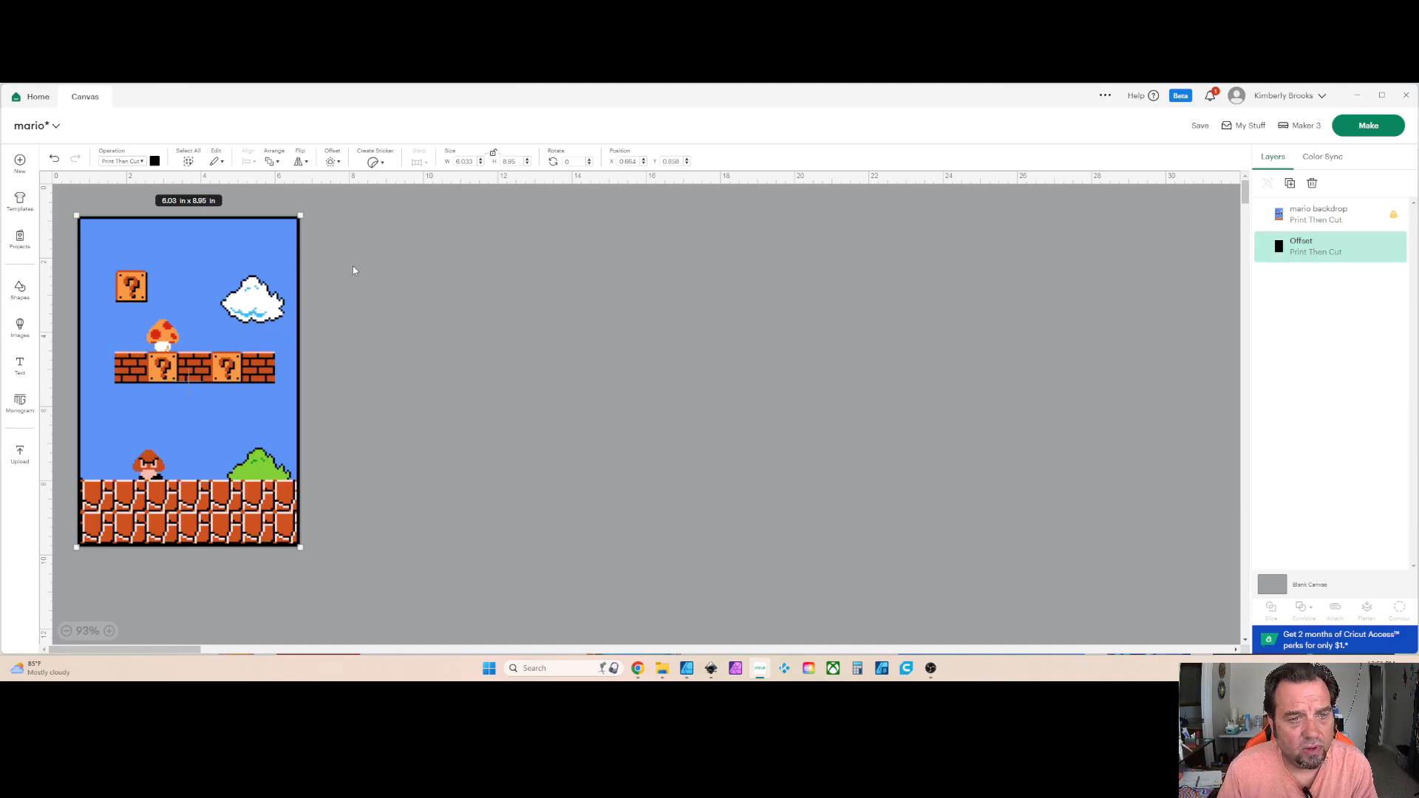
- Color the offset white and flatten it together with the mario backdrop
click(155, 162)
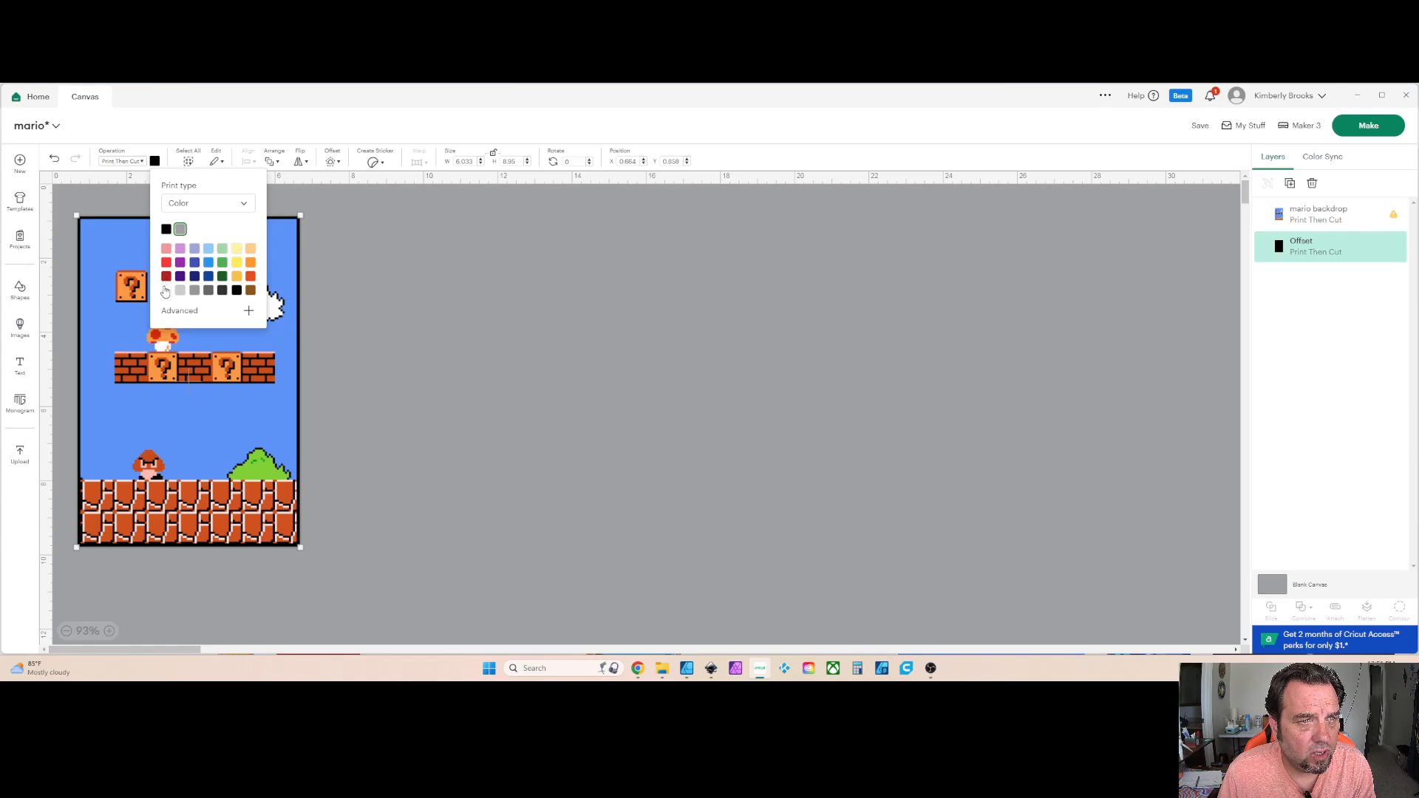
click(166, 290)
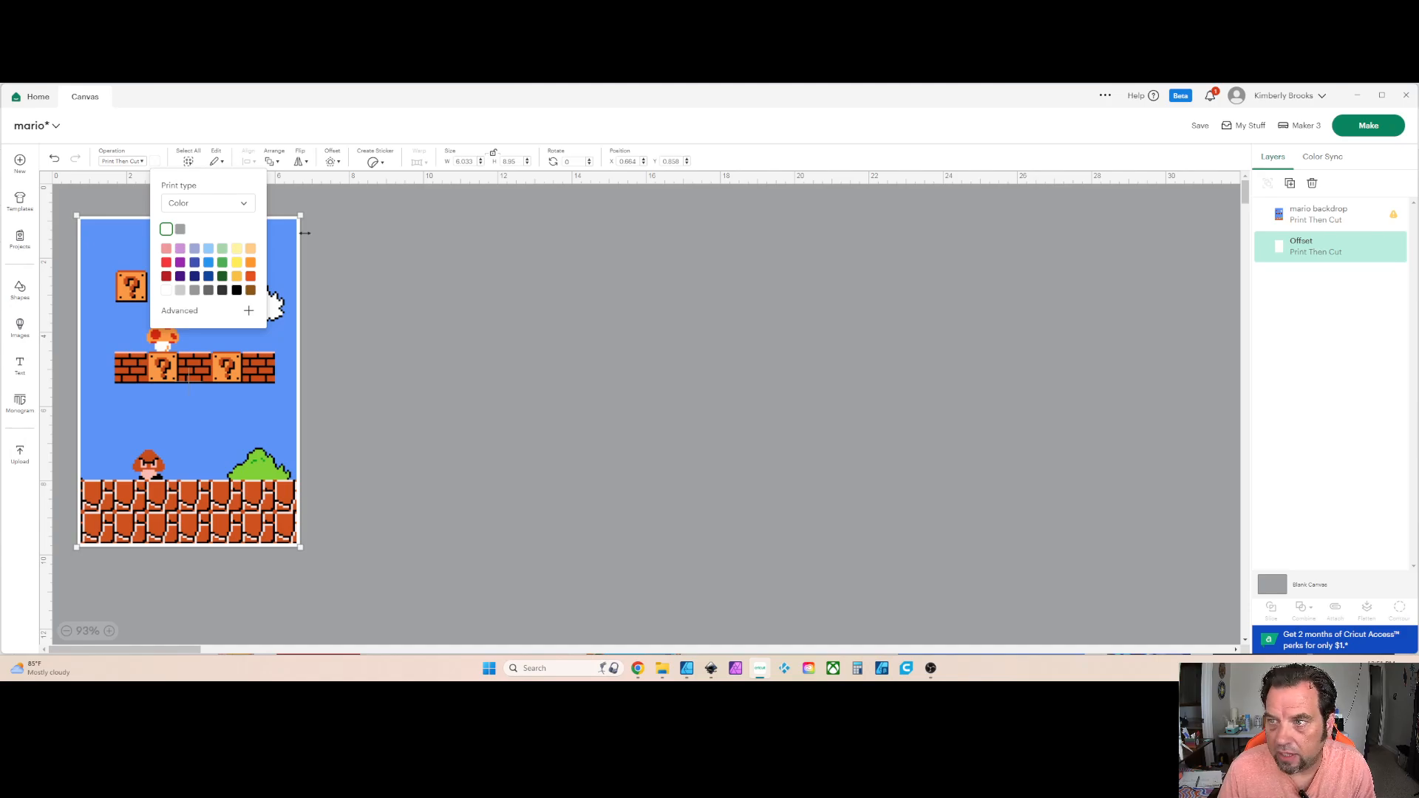
click(1338, 216)
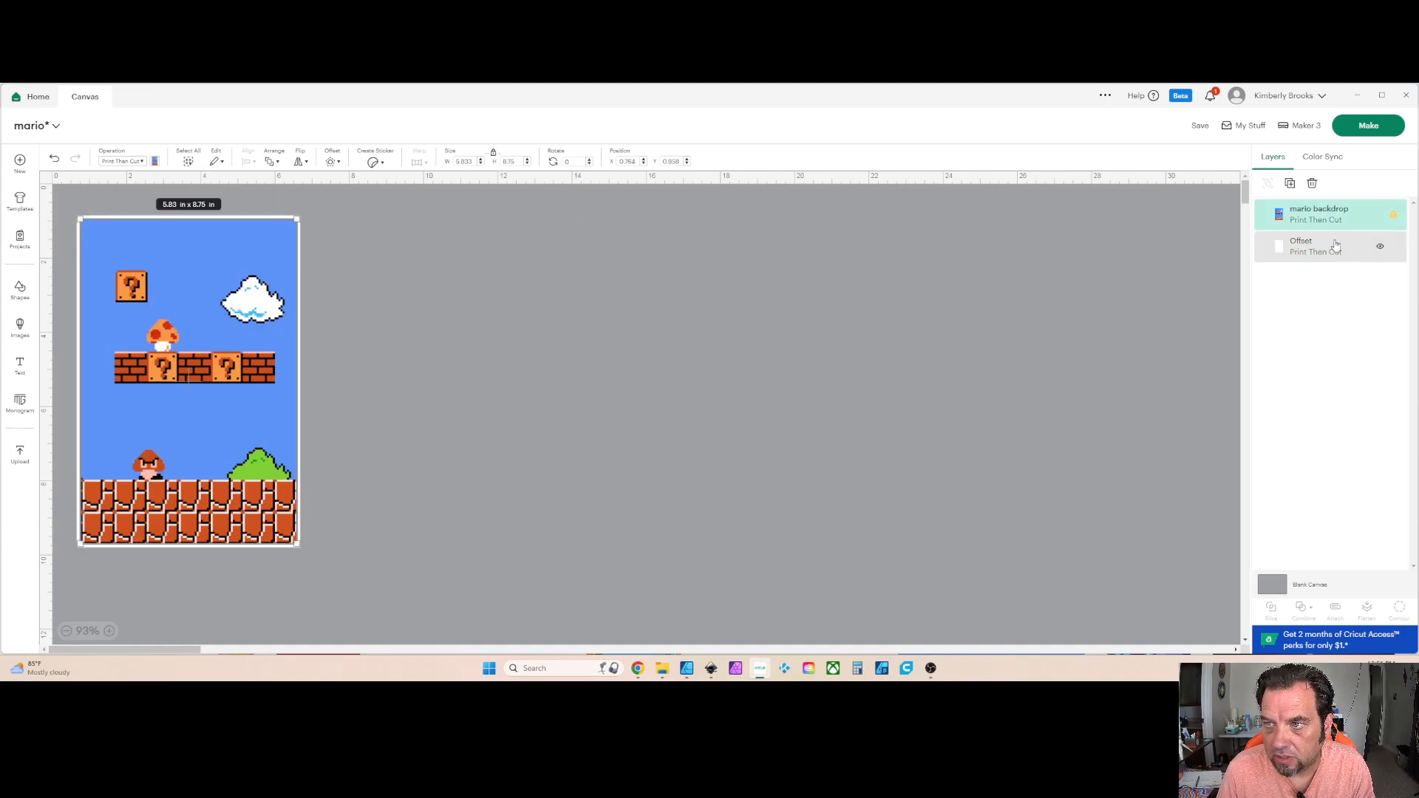
shift+click(1337, 245)
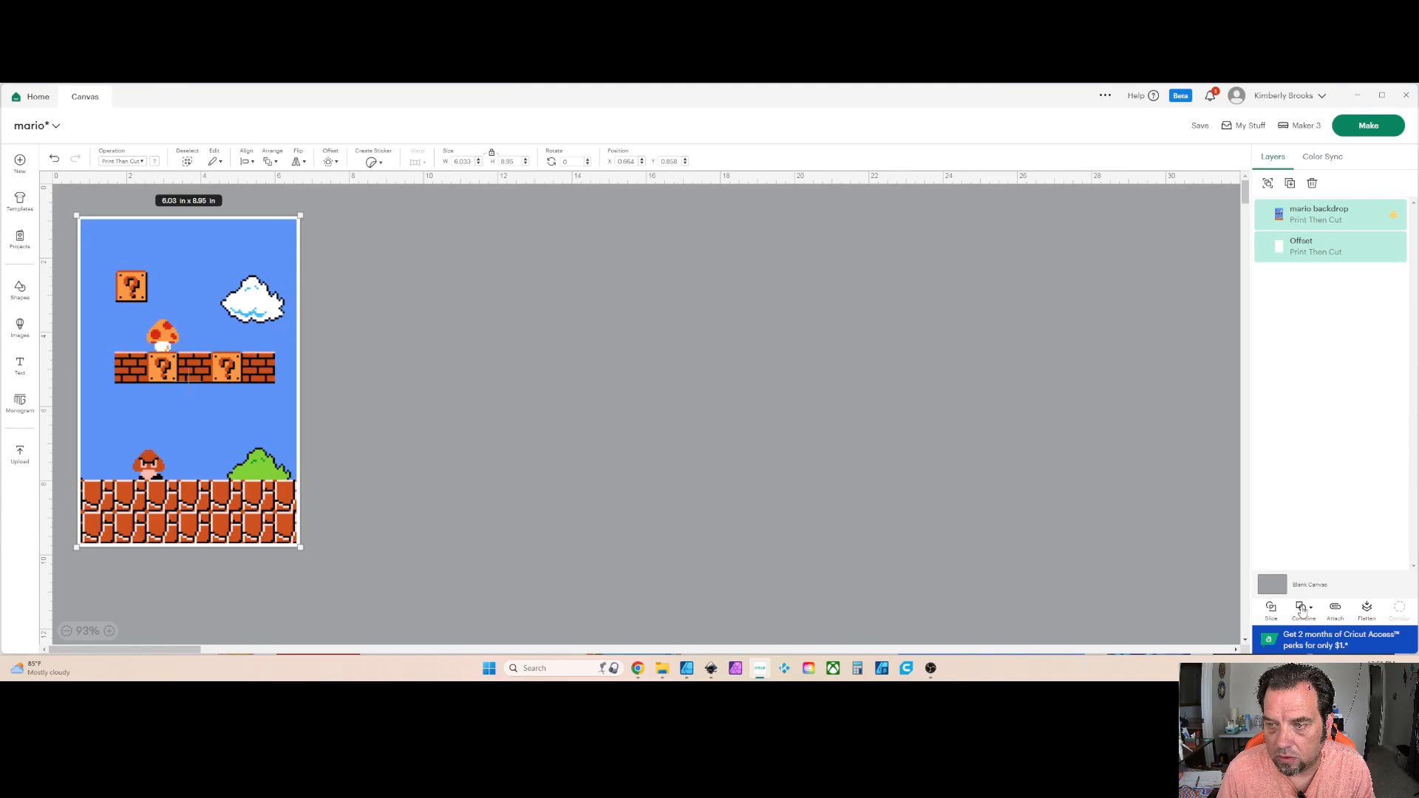
click(1367, 607)
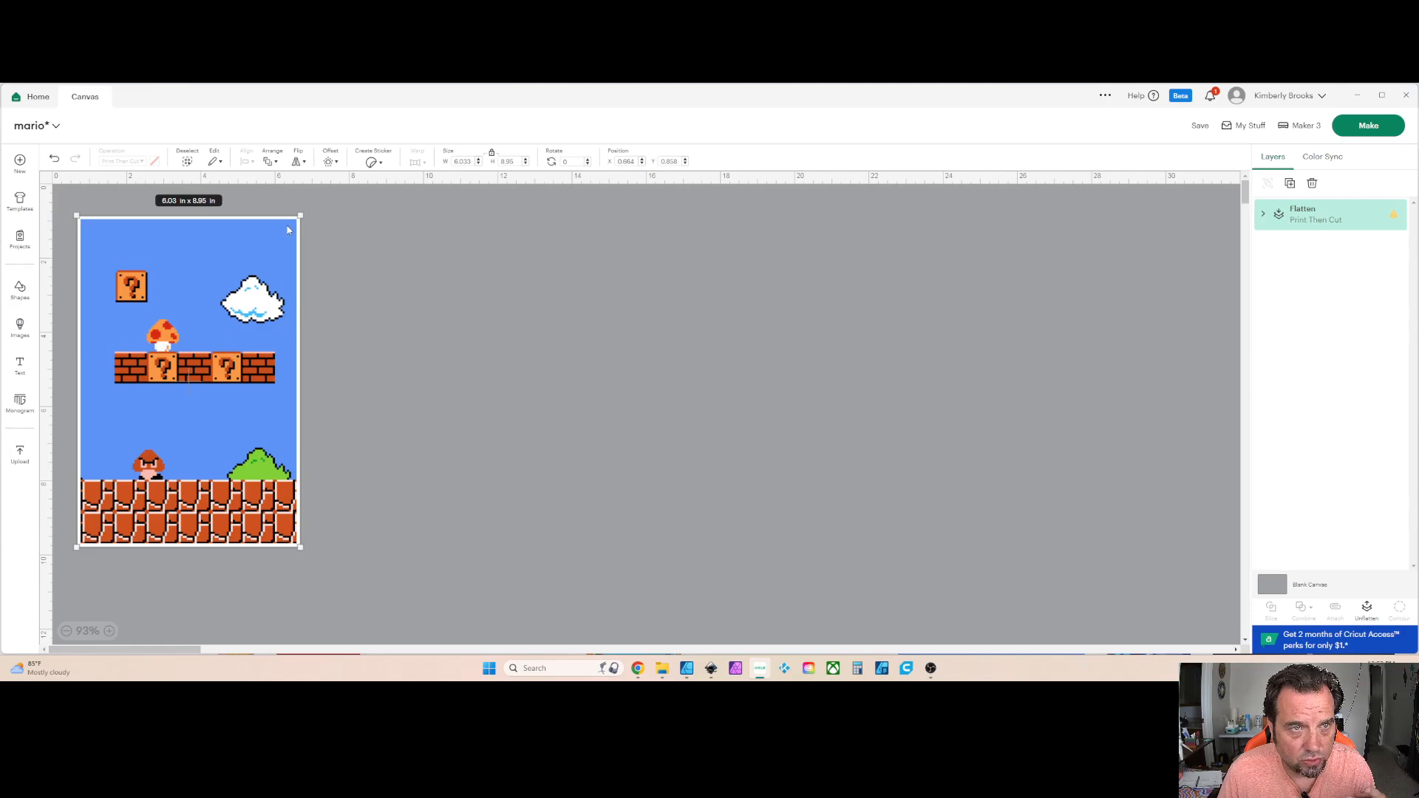
- Create a square-cornered offset the same size as the flattened backdrop, then duplicate it and place the copy at the bottom of the layers
click(331, 166)
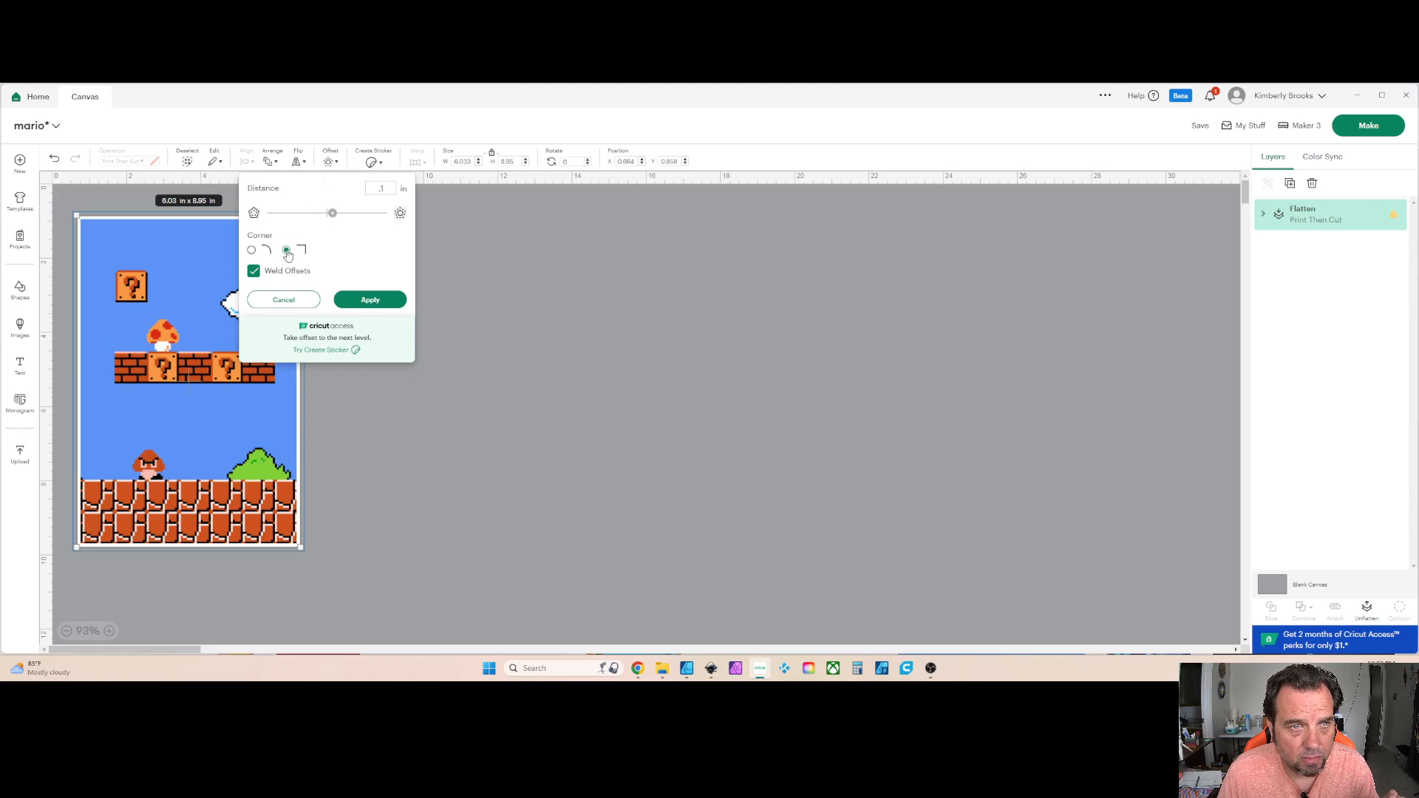
click(390, 191)
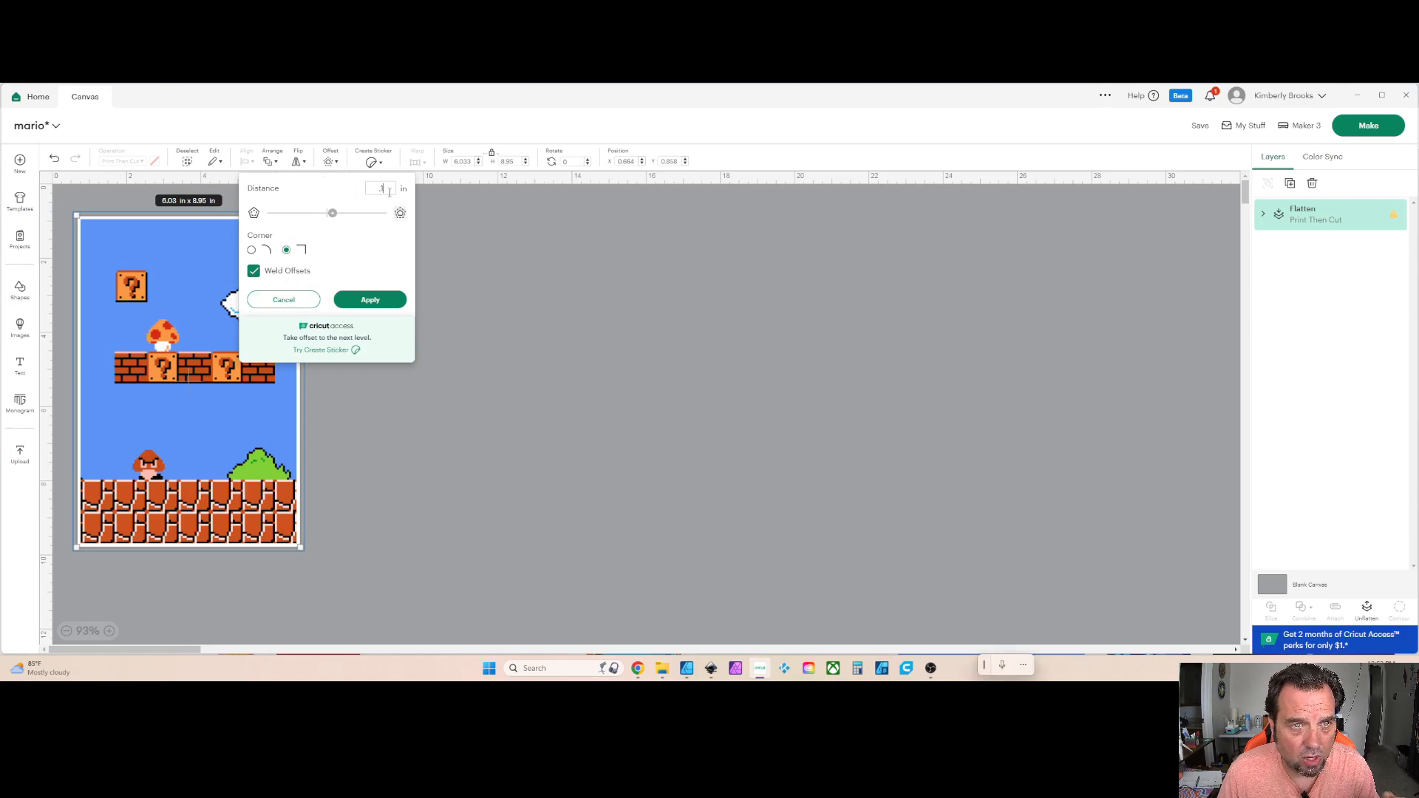
double_click(382, 192)
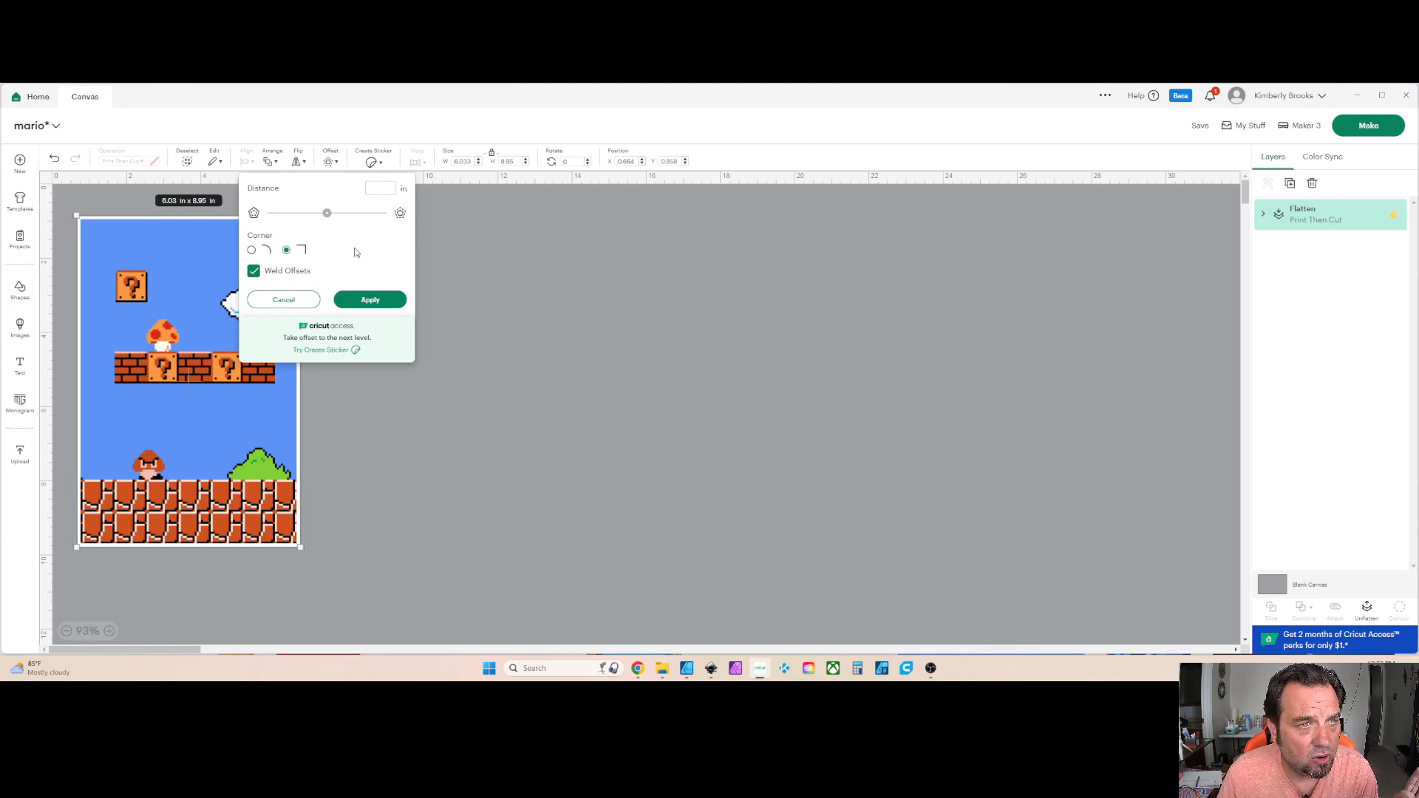
click(359, 303)
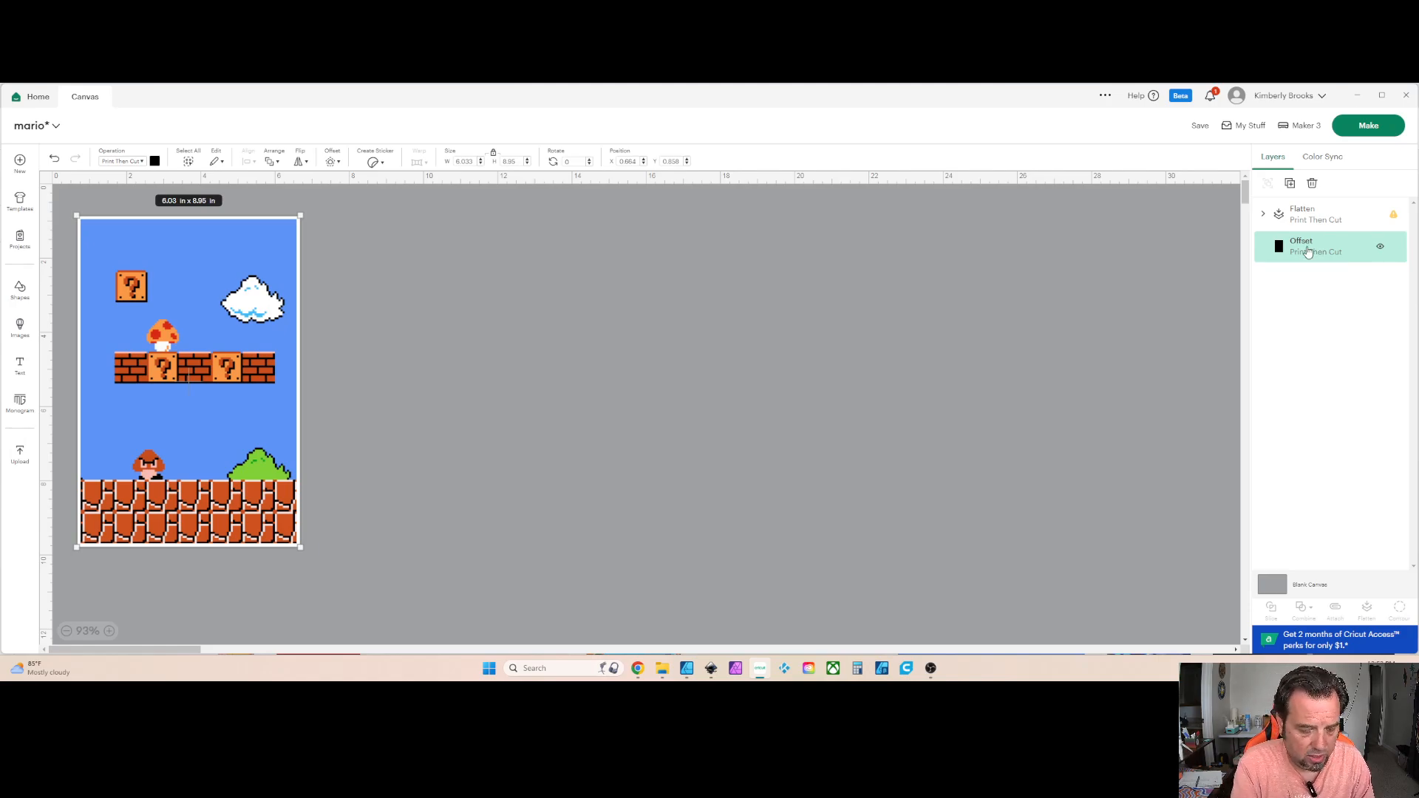
key(ctrl+d)
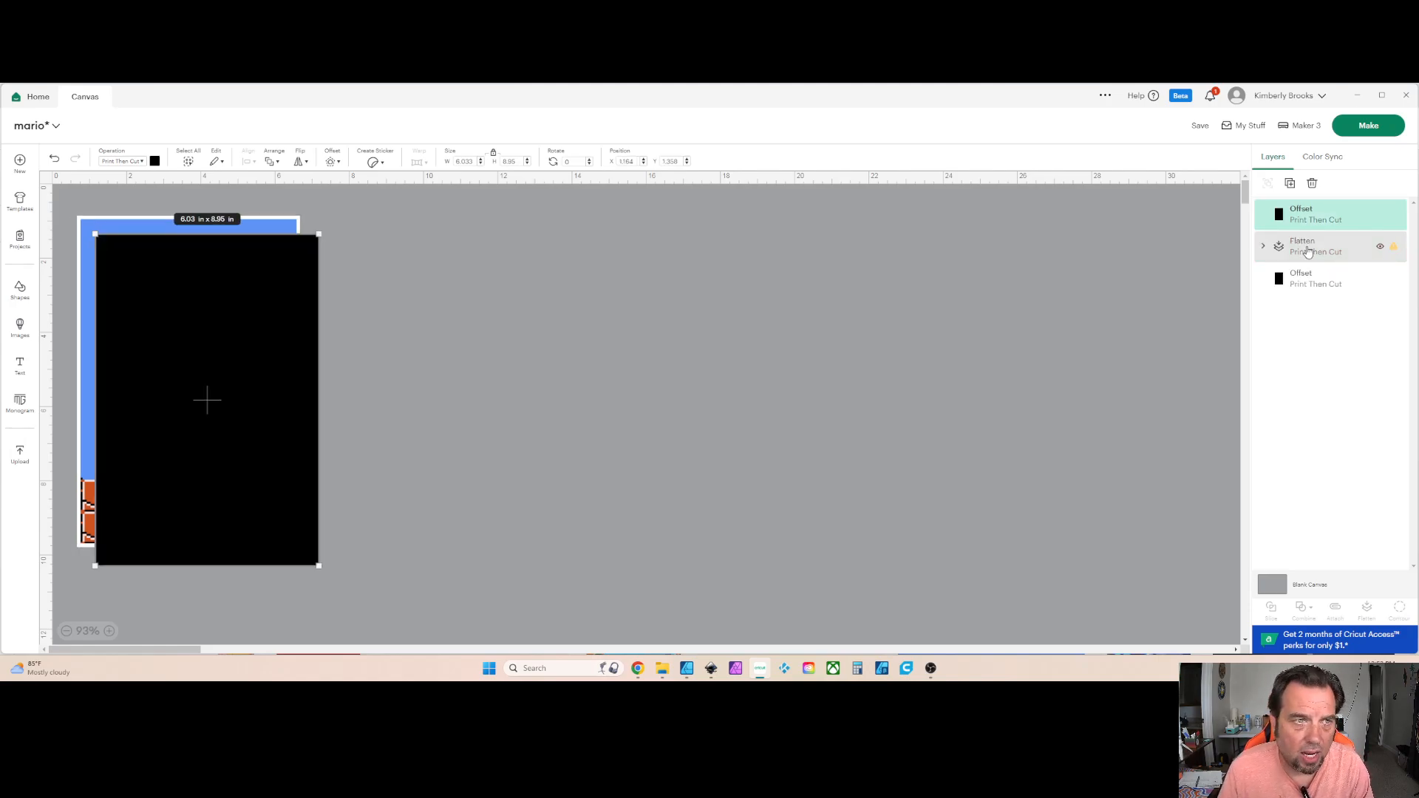
drag(1307, 219, 1321, 287)
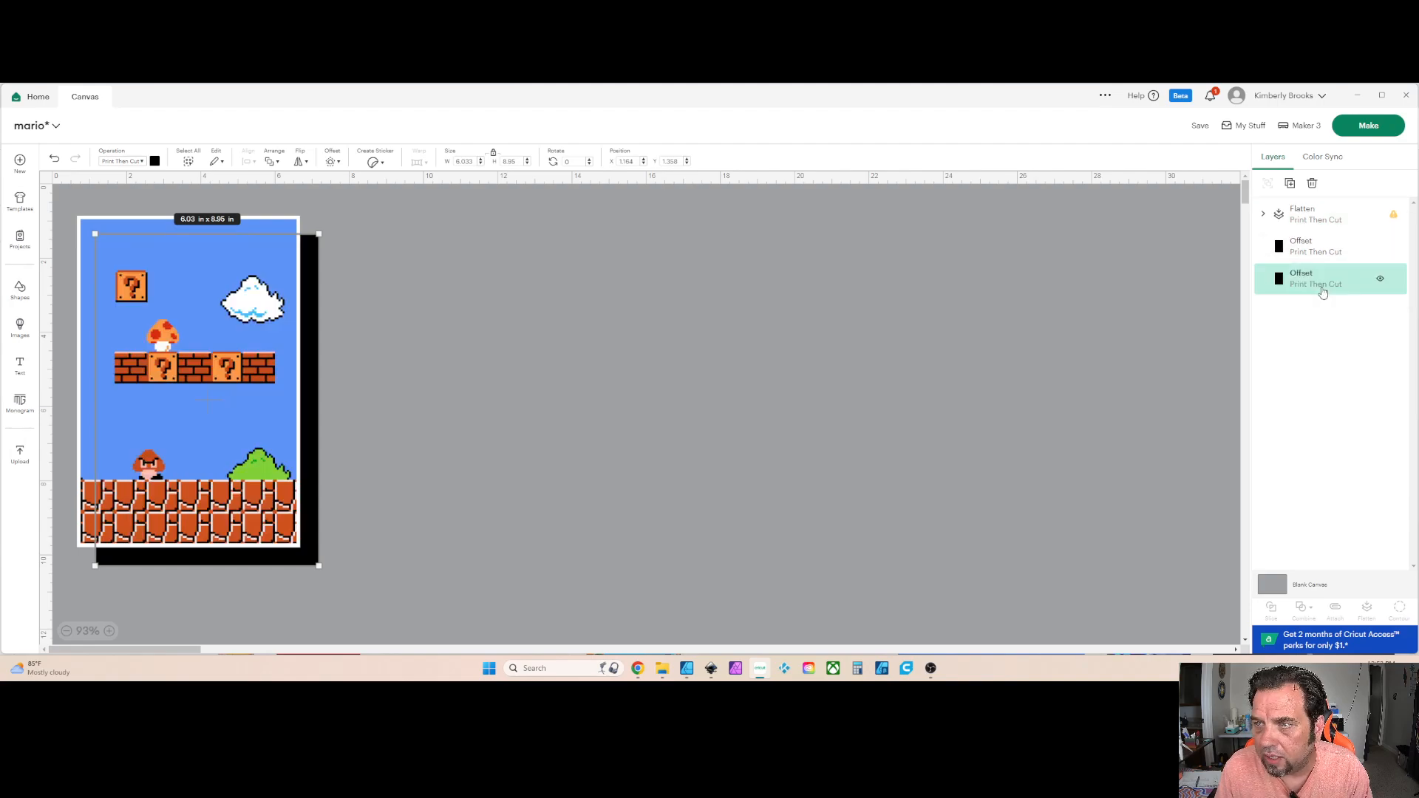
- Center the flattened backdrop and both black offsets on one another, then attach all three layers
click(1323, 216)
shift+click(1326, 275)
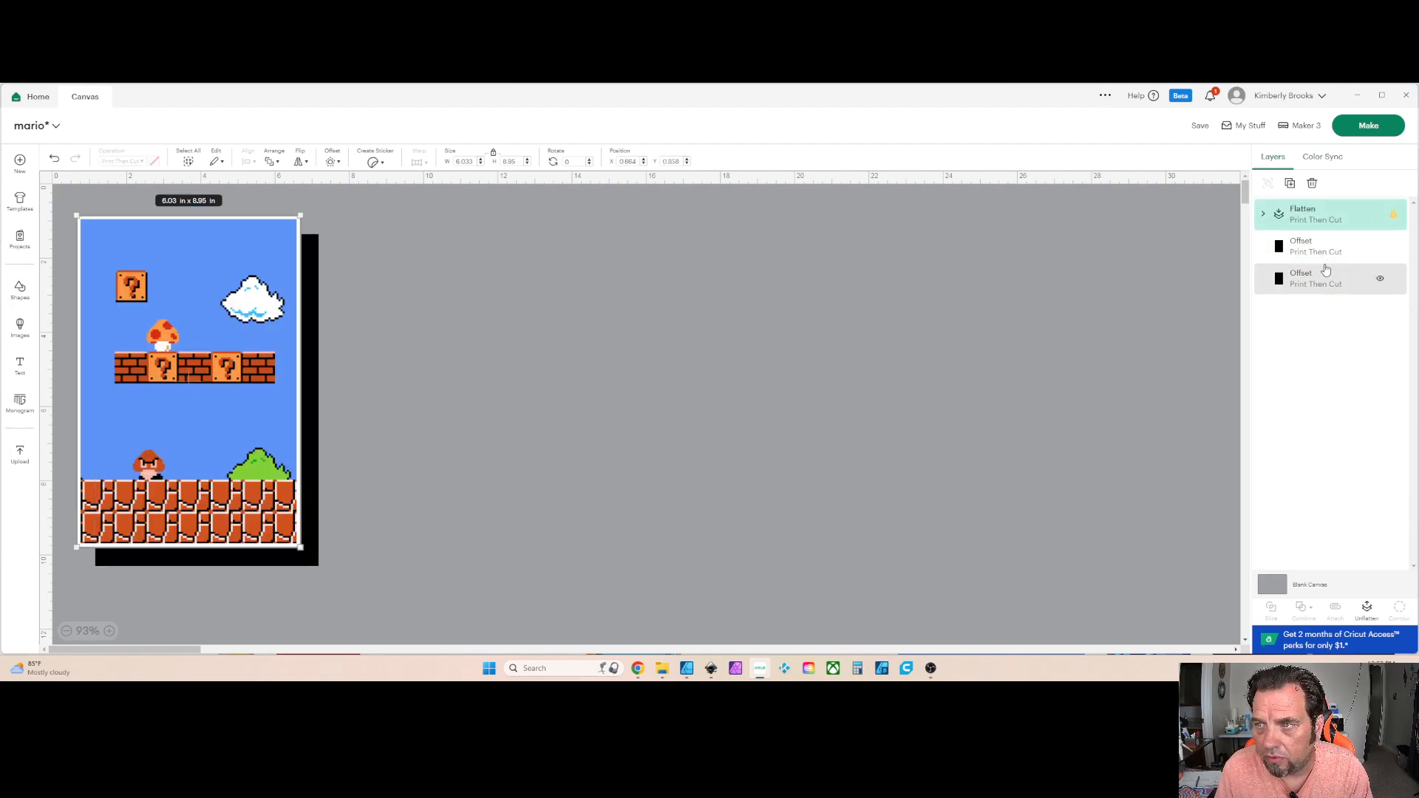
shift+click(1327, 255)
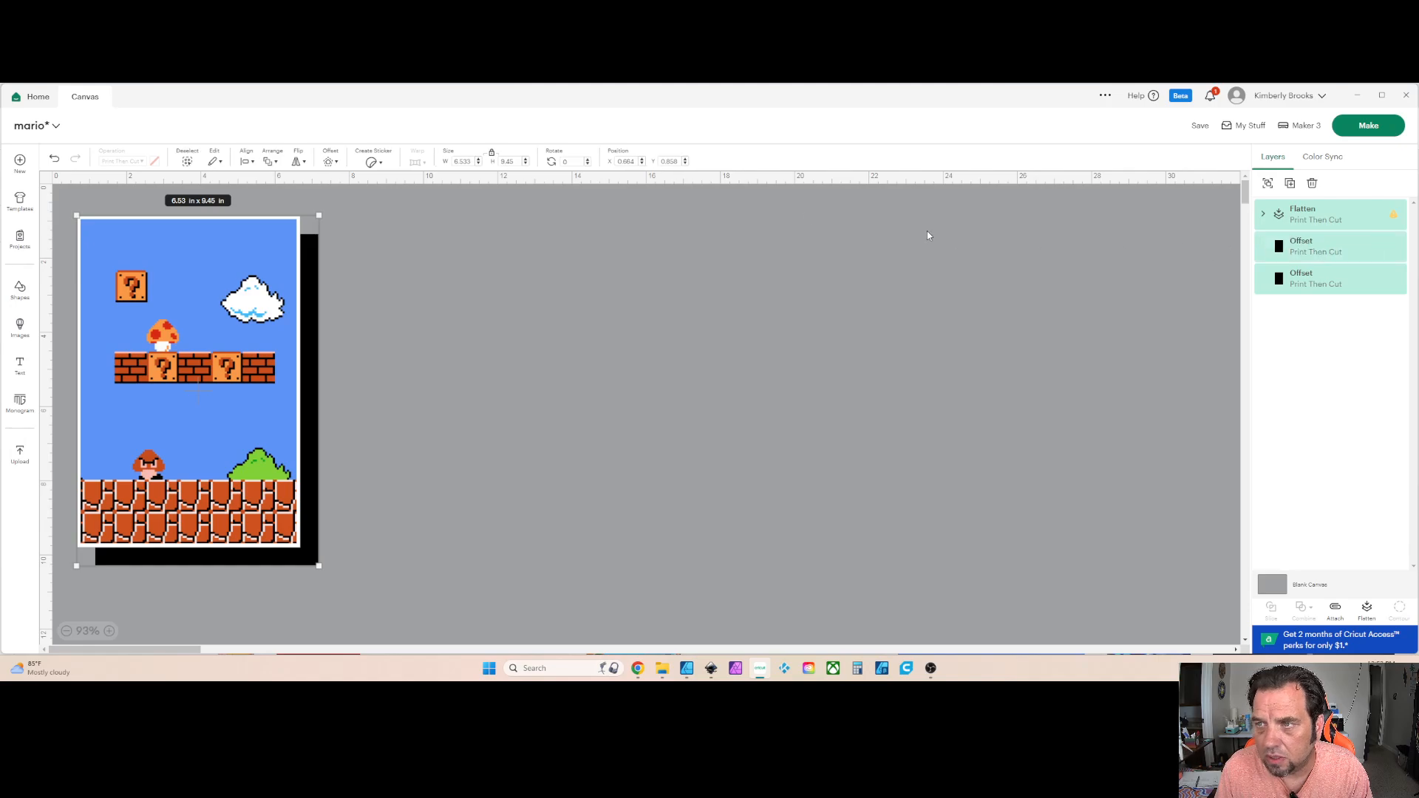
click(246, 161)
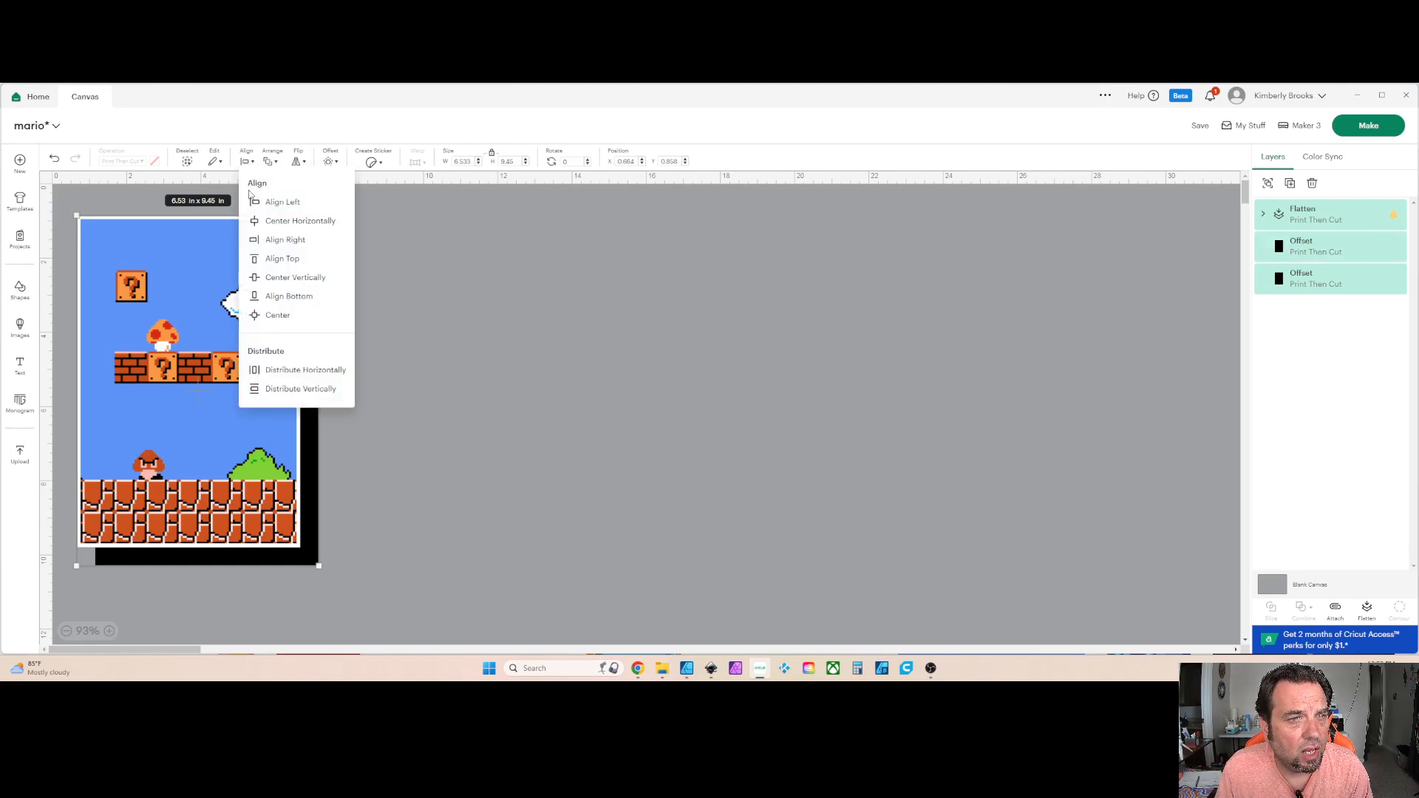
click(256, 315)
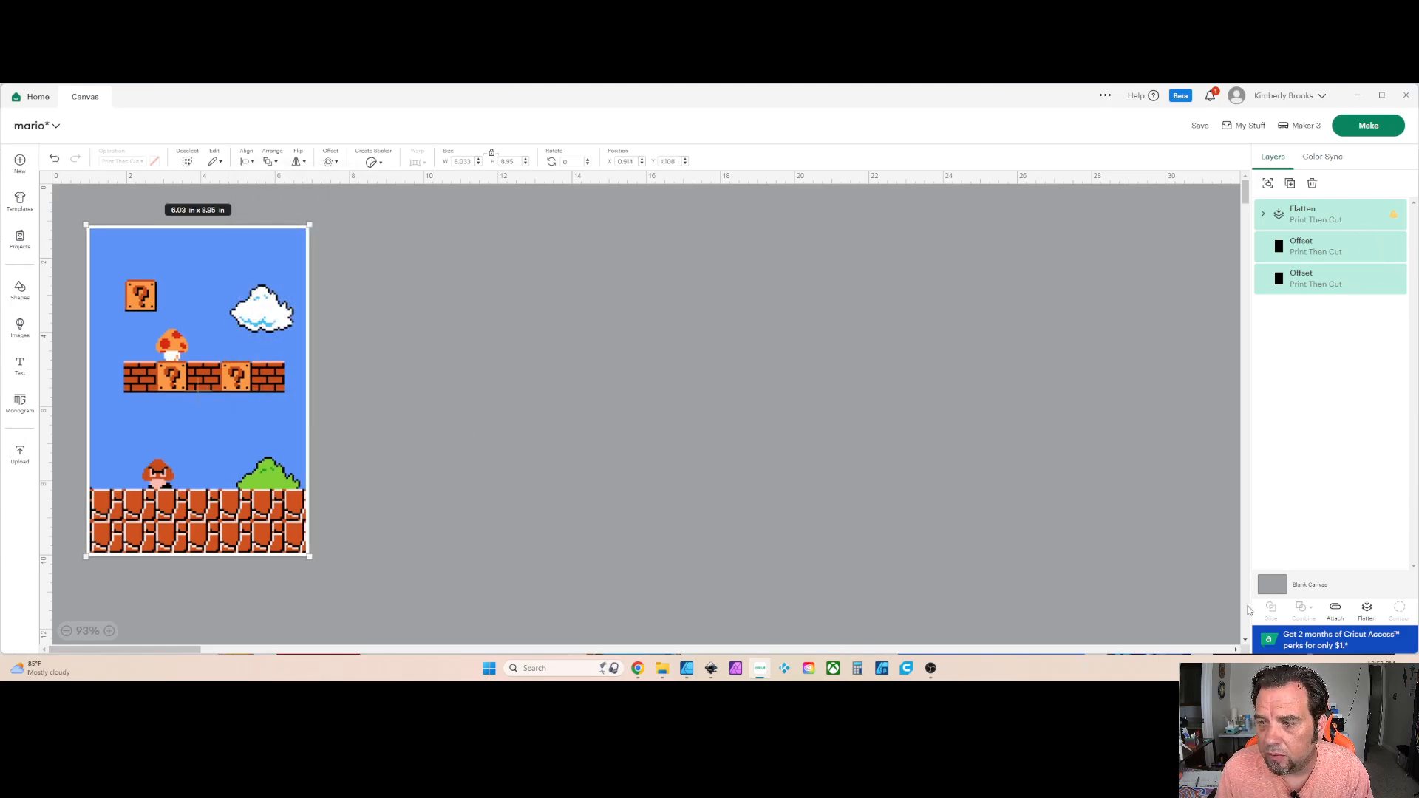
click(1335, 610)
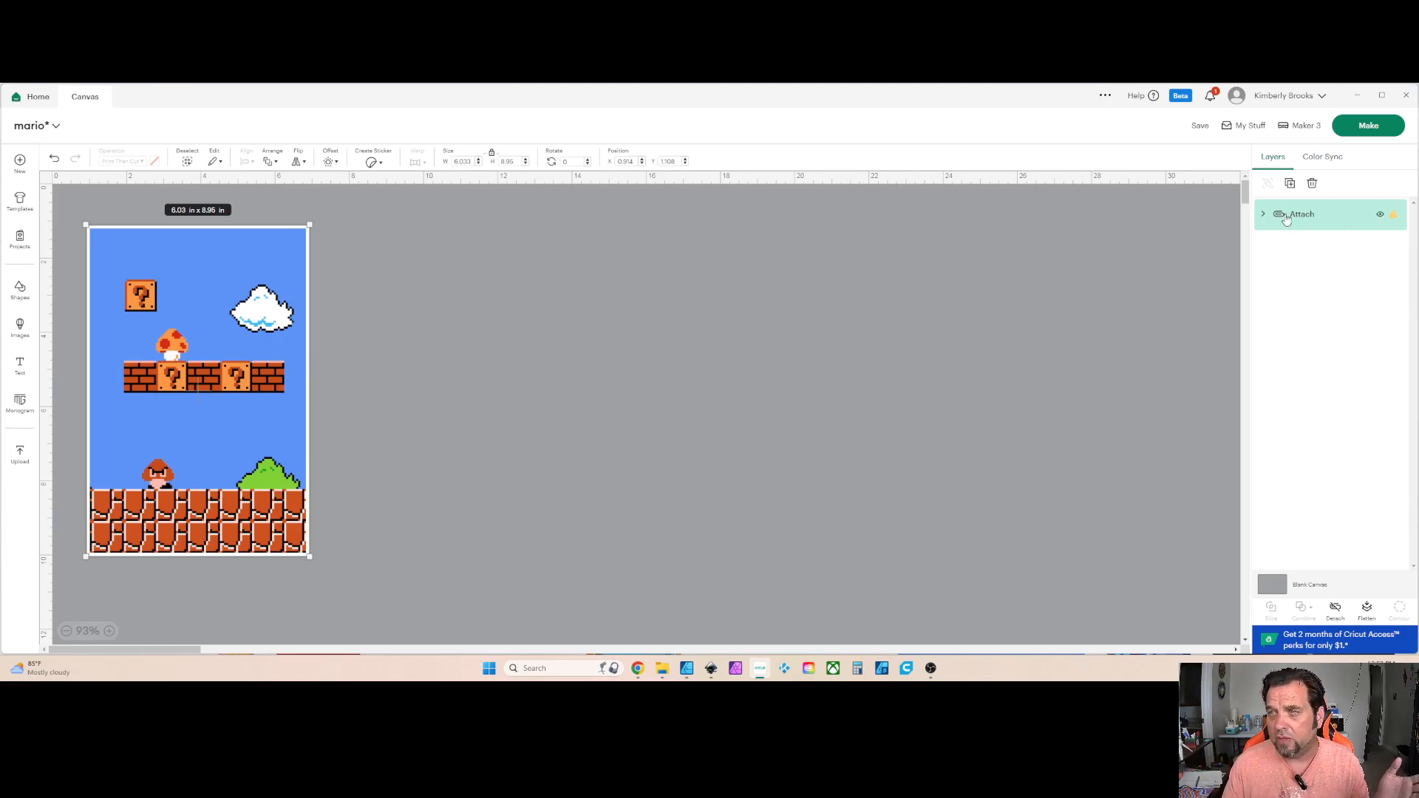
click(1262, 214)
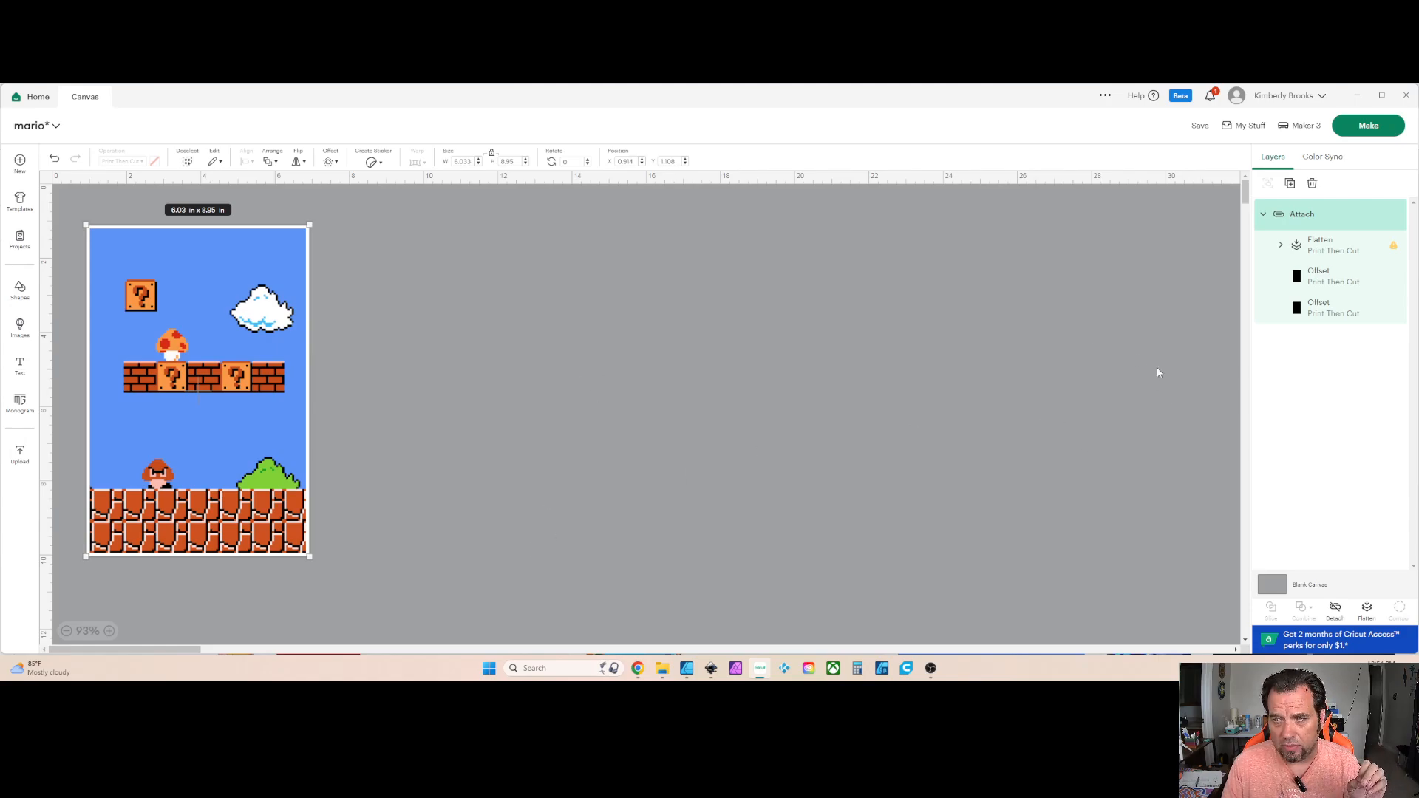
- Add the uploaded Super Mario logo to the canvas, scaled to about 2.5 in wide and placed on the backdrop's brick ground
click(20, 453)
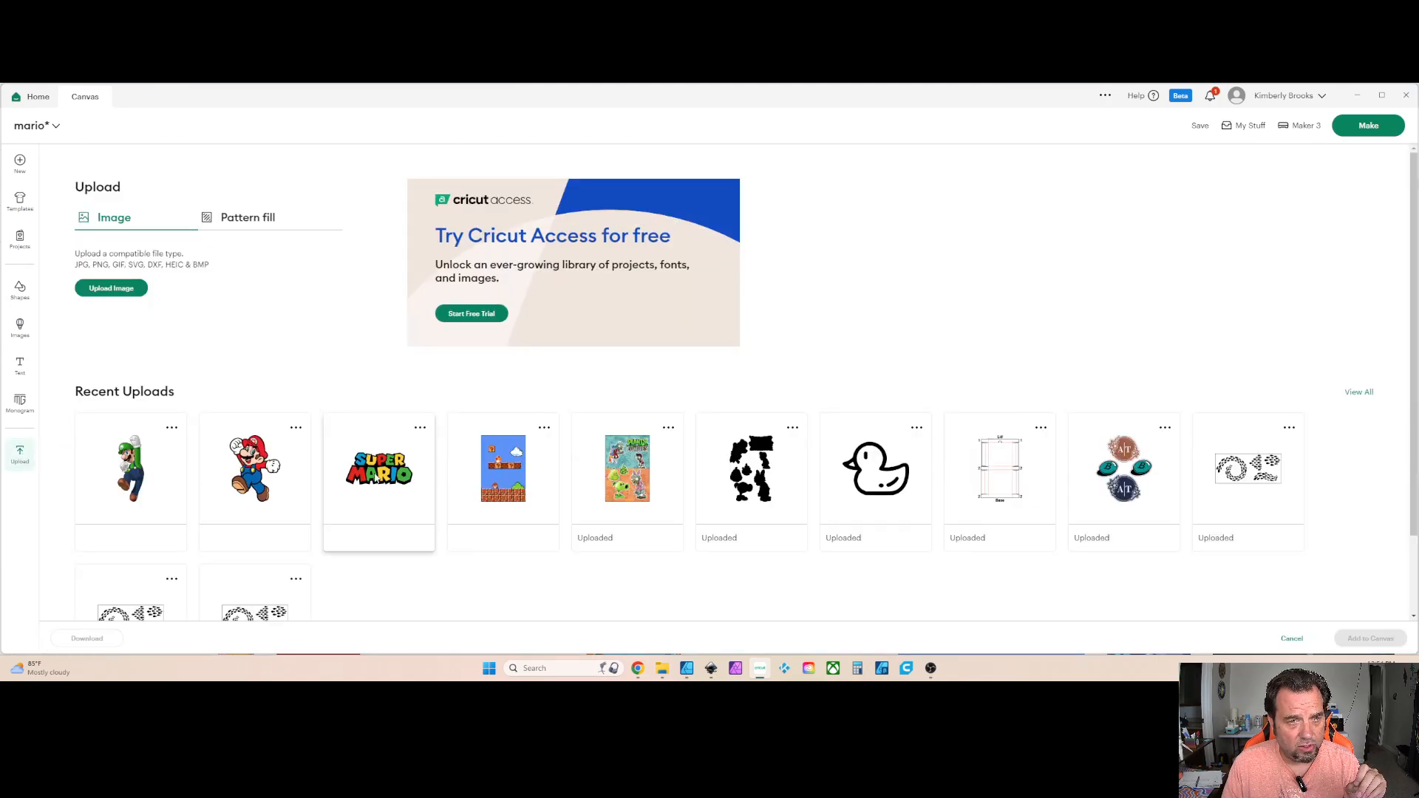
click(385, 478)
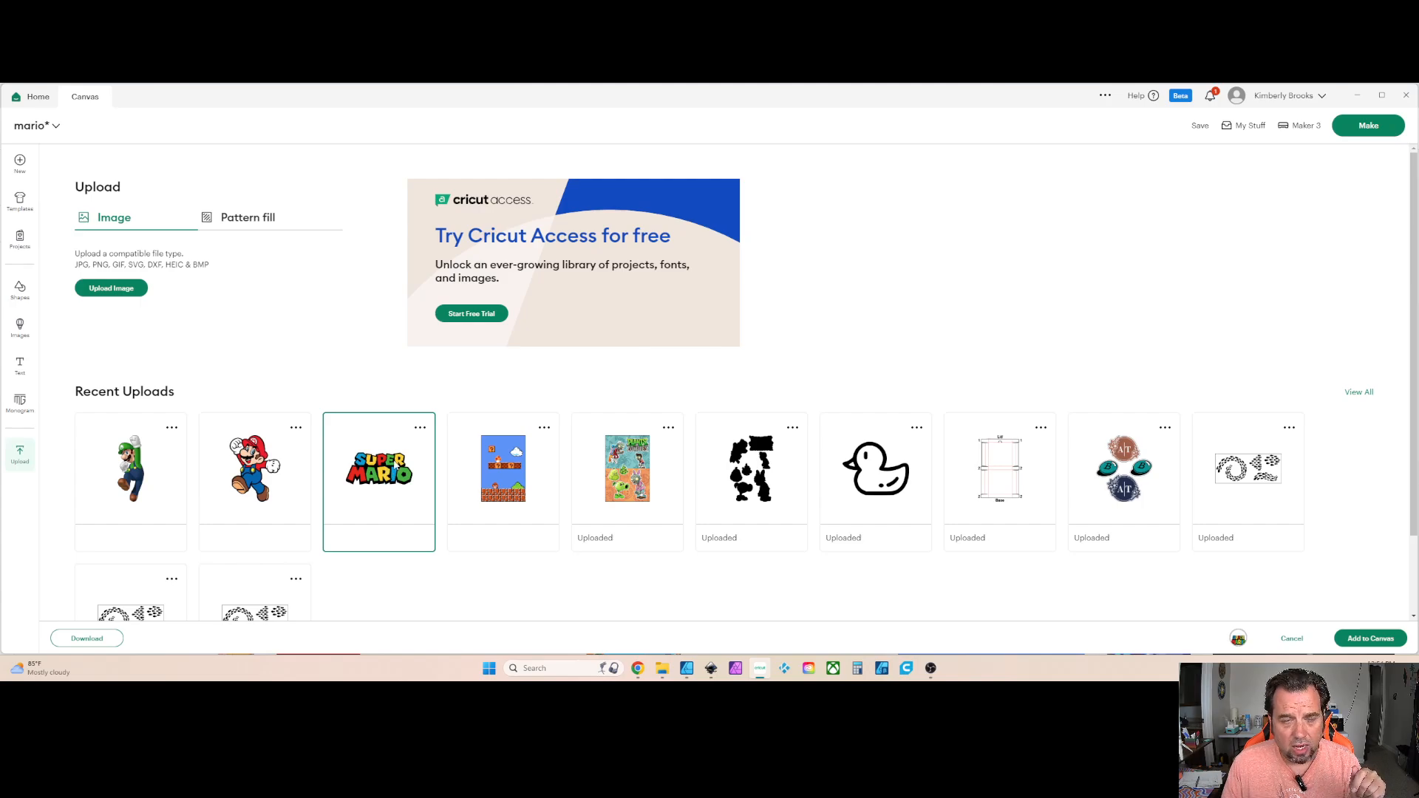
click(1368, 639)
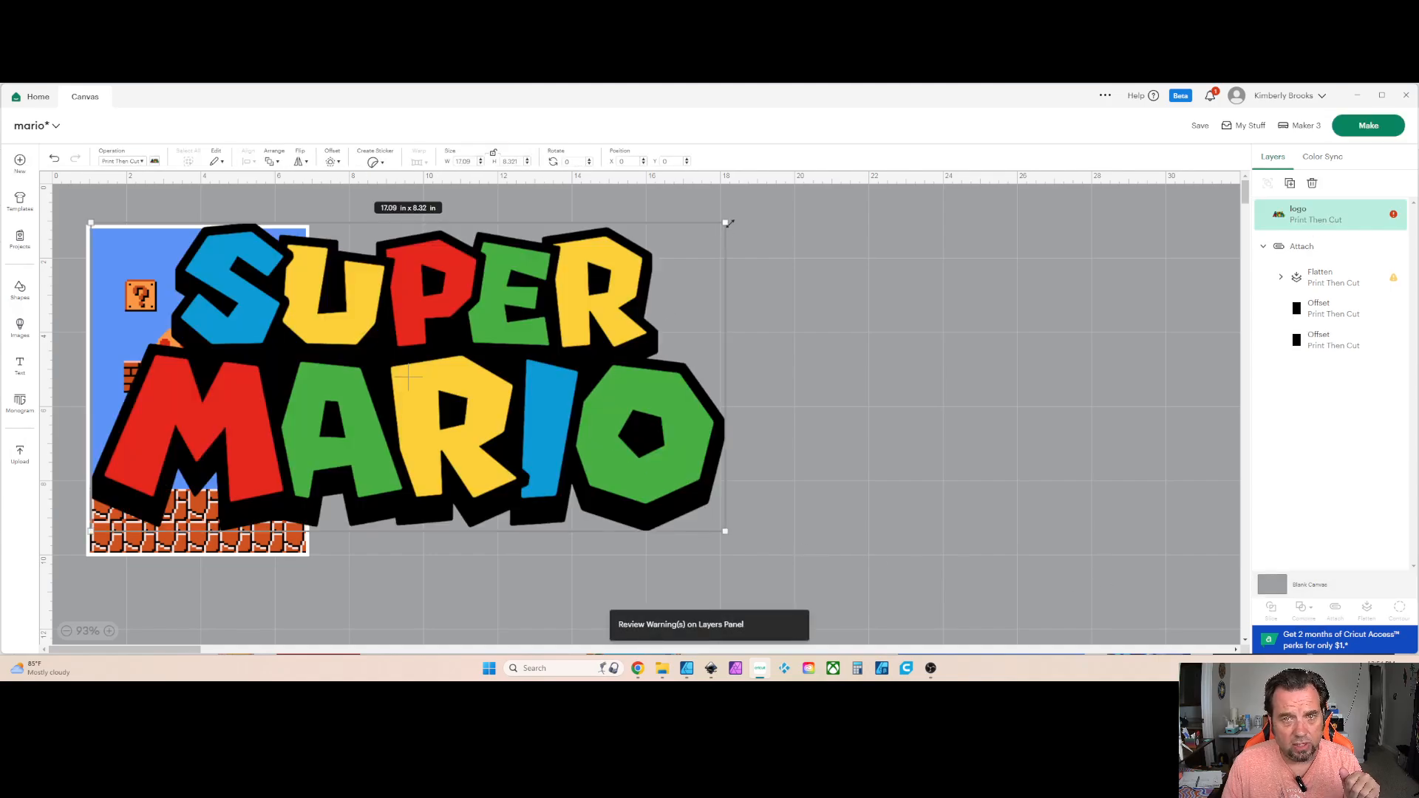
drag(729, 223, 199, 521)
click(227, 427)
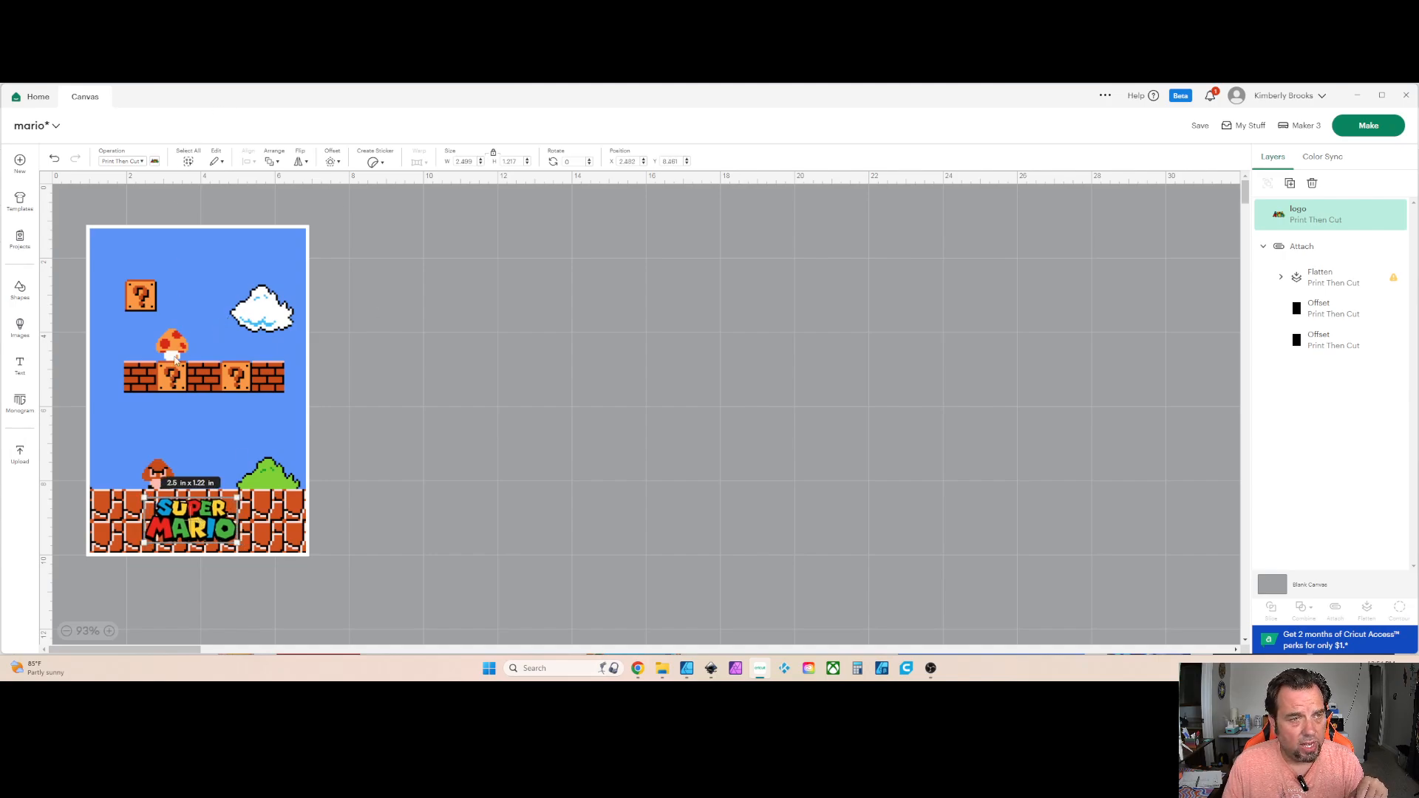
- Add the uploaded mario character to the canvas, scaled to about 2.02 x 2.65 in and placed above the backdrop's floating brick row
click(20, 454)
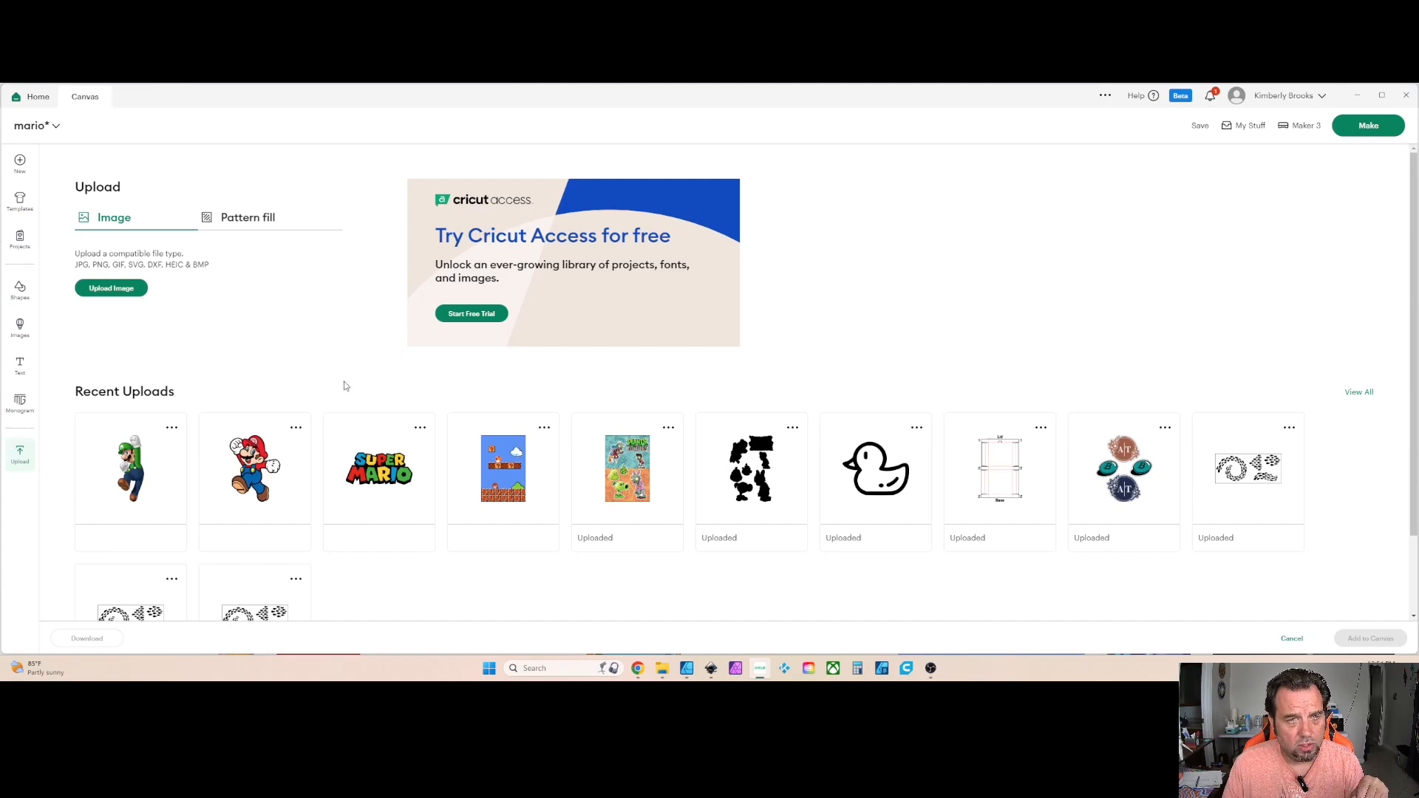
click(255, 469)
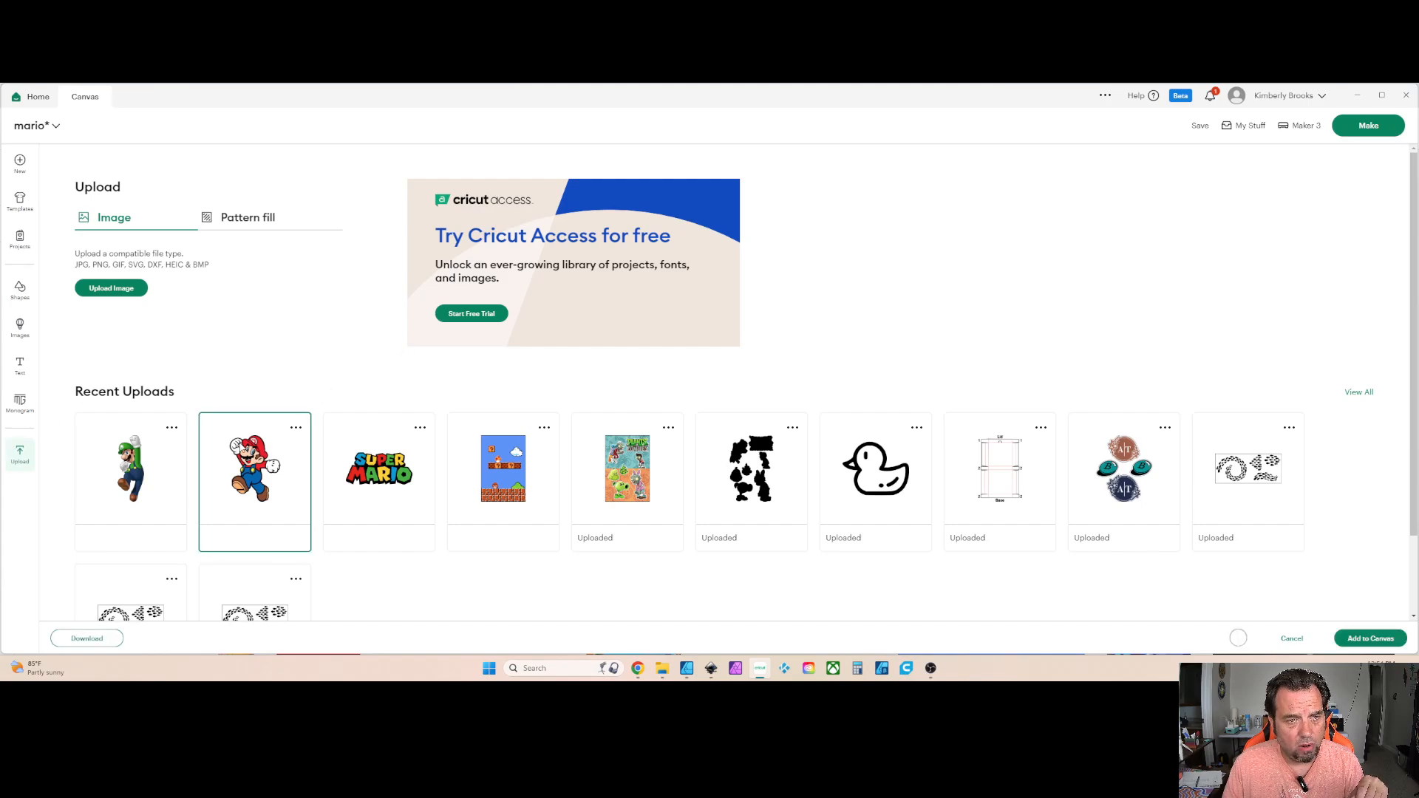
click(1371, 640)
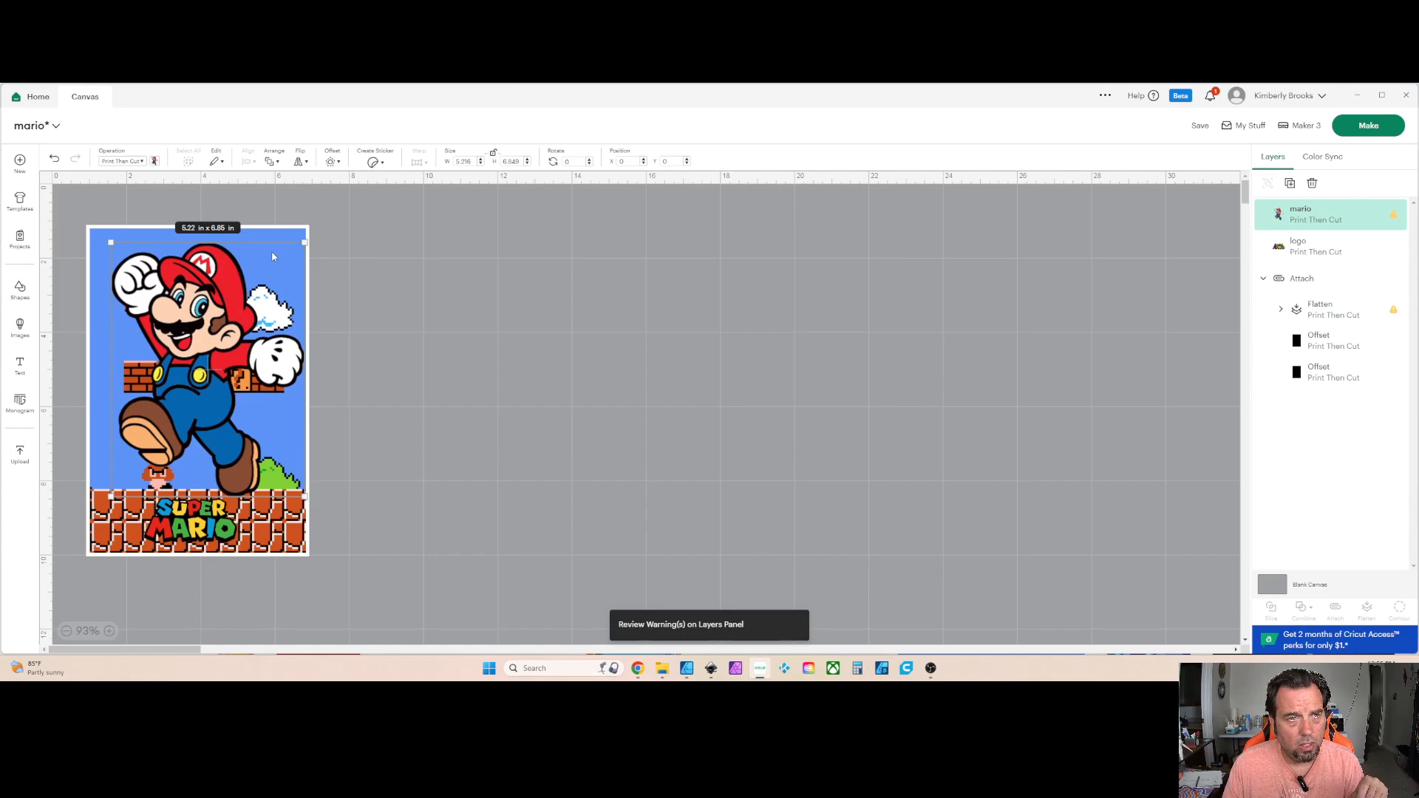
drag(304, 243, 211, 301)
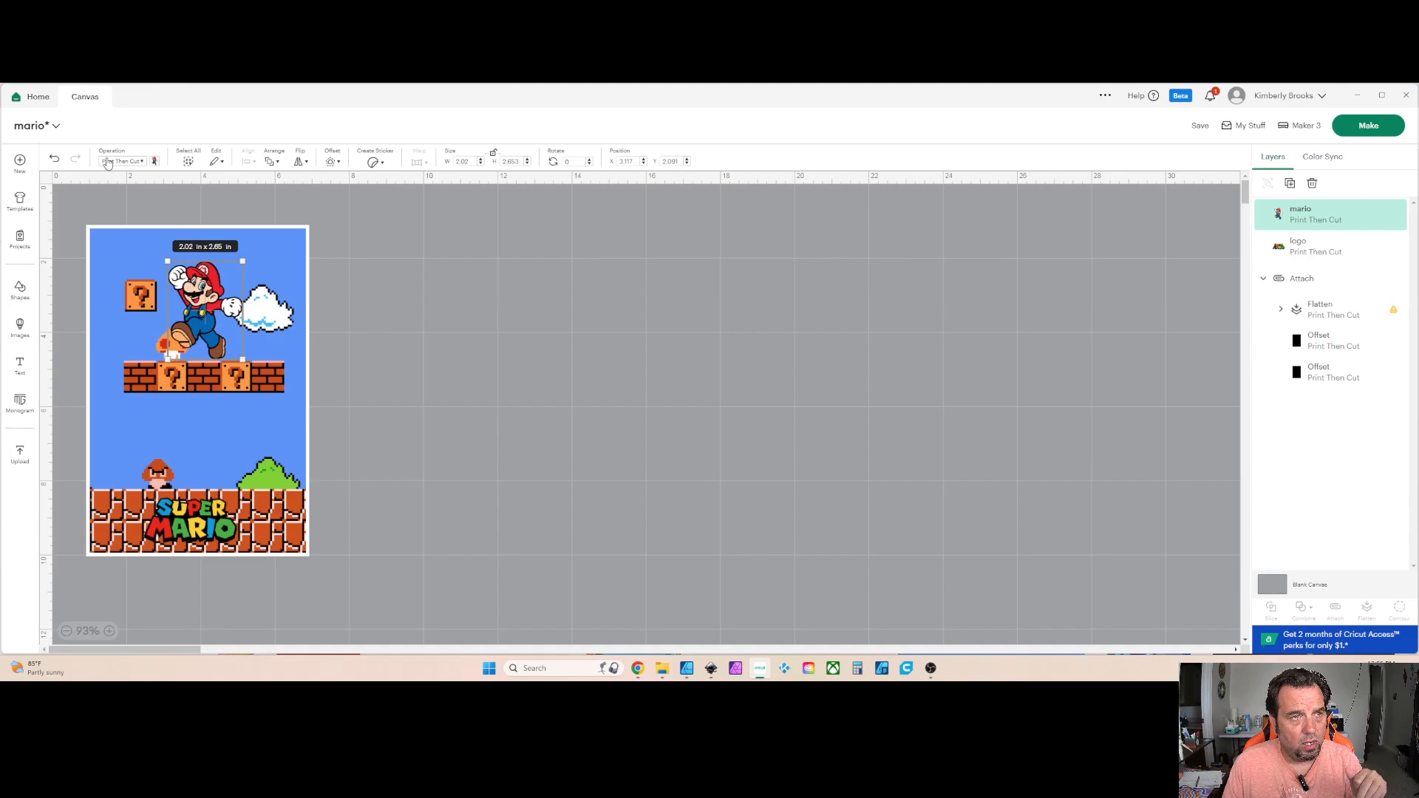
- Upload the mushroom PNG from the sticker sheet testing folder as a Flat Graphic and add it to the canvas
click(22, 452)
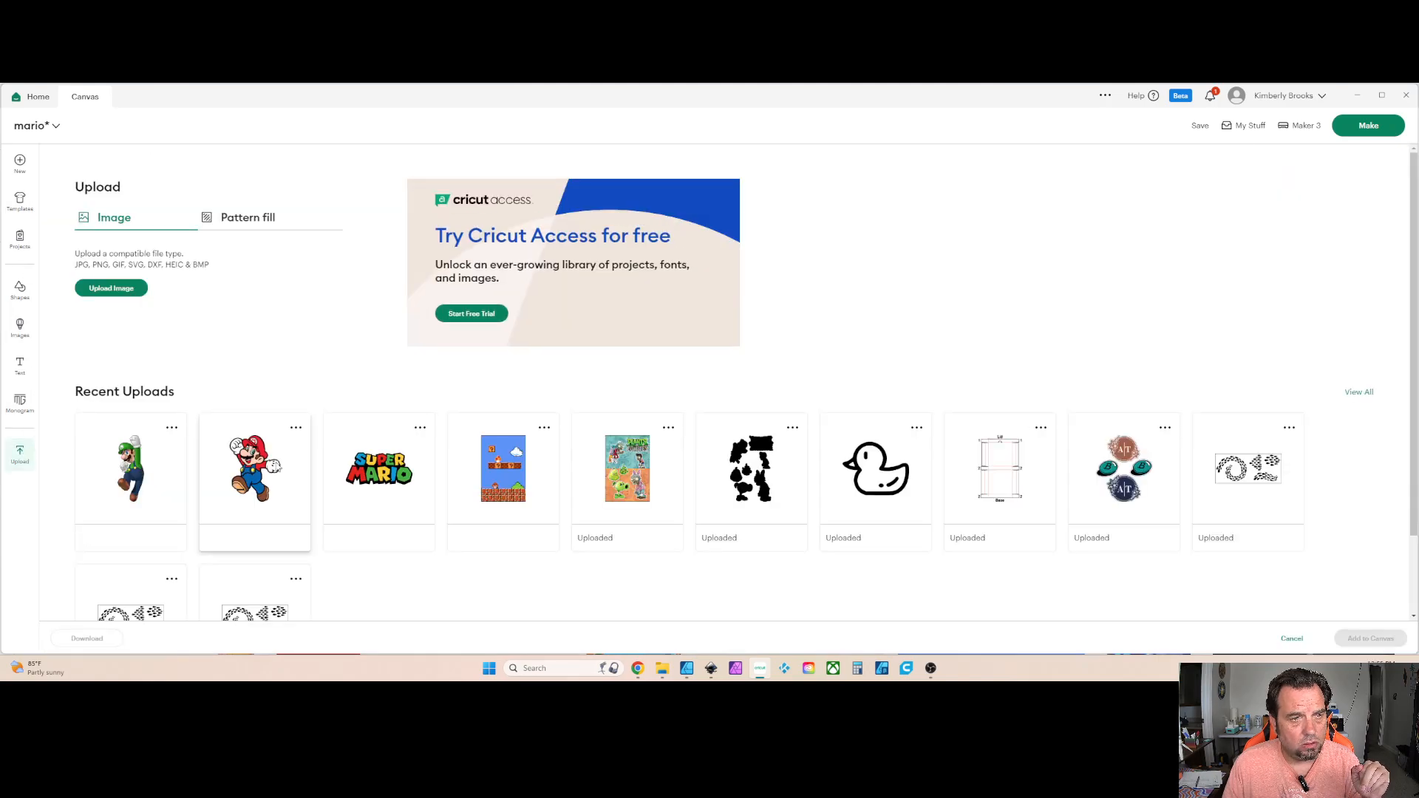
scroll(366, 420, down, 1)
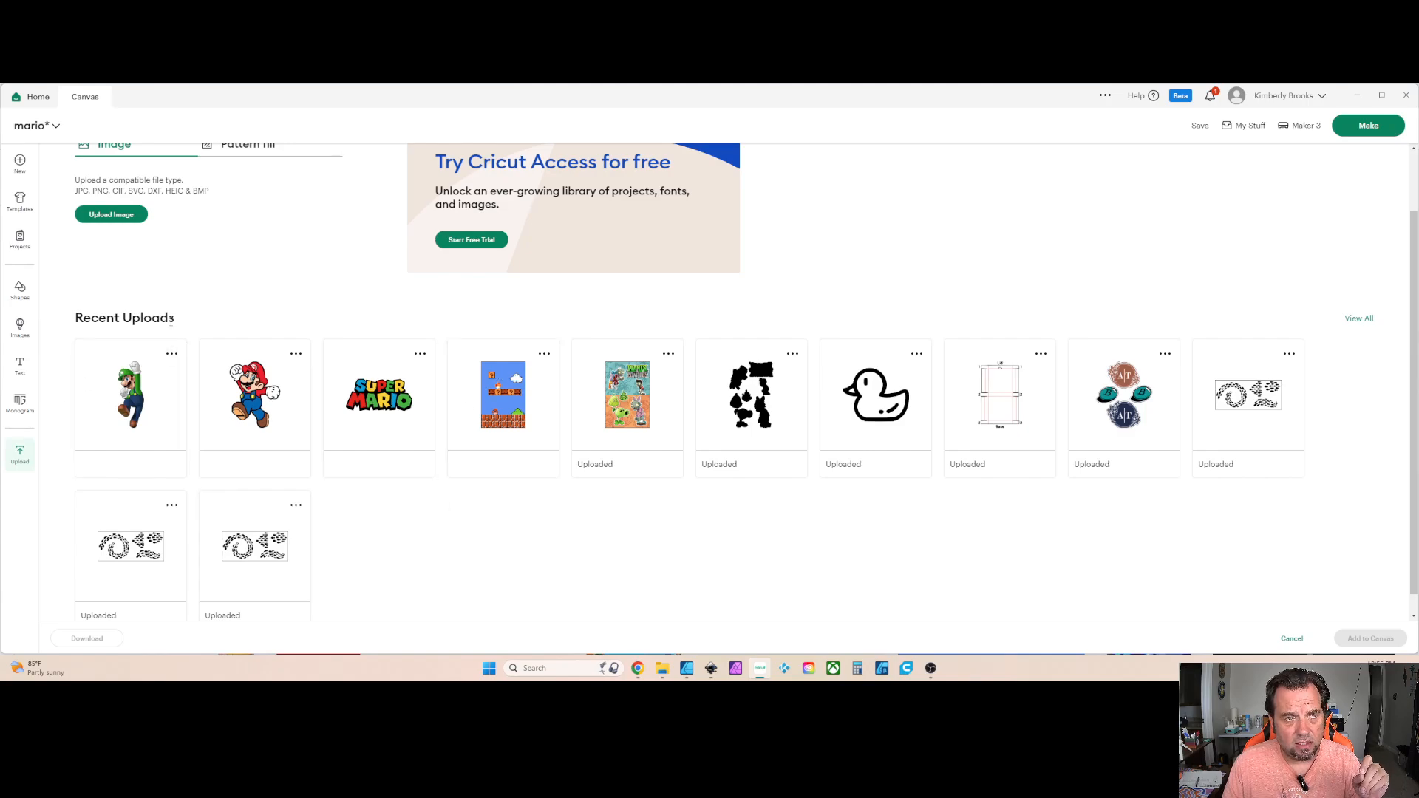
click(118, 215)
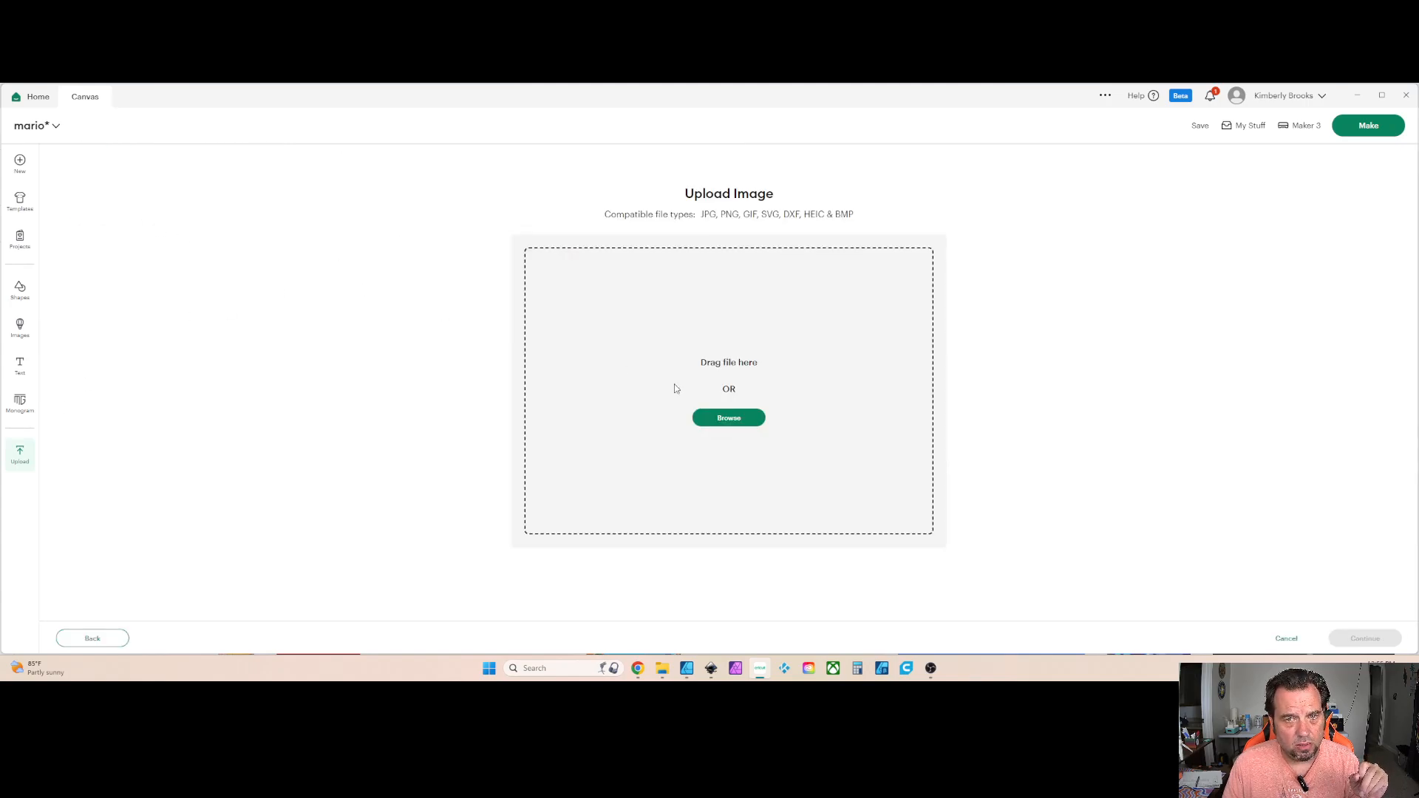
click(727, 418)
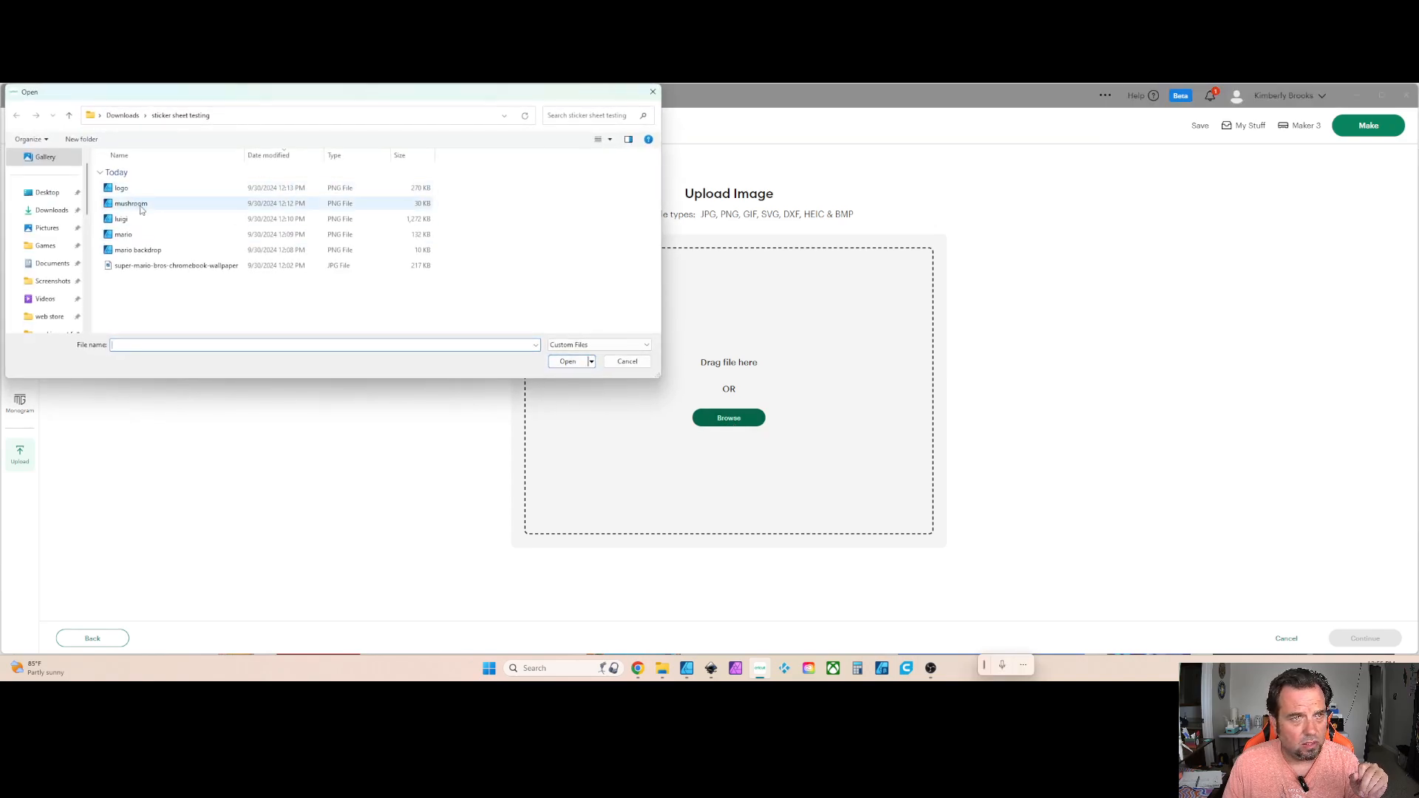
double_click(132, 204)
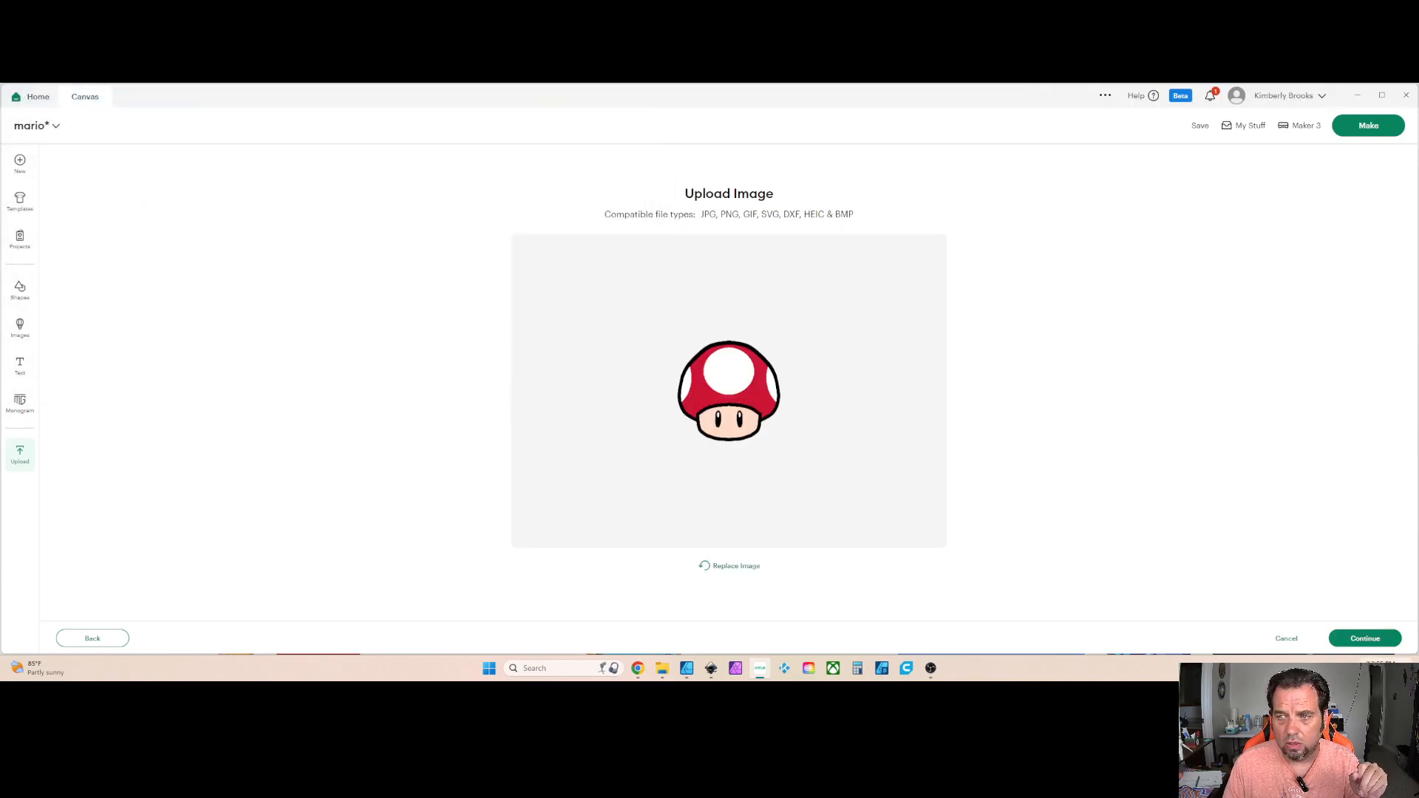
click(1364, 639)
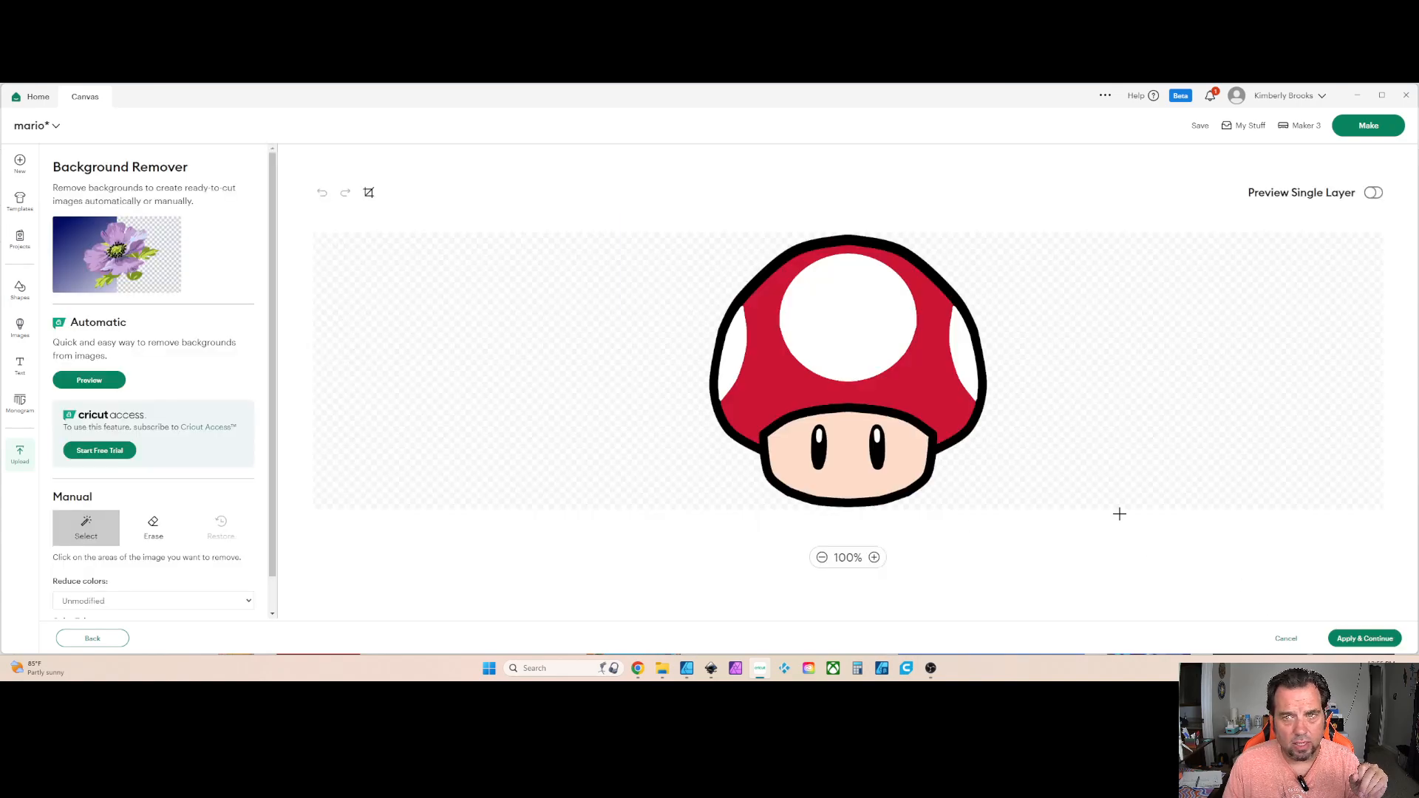
click(1360, 638)
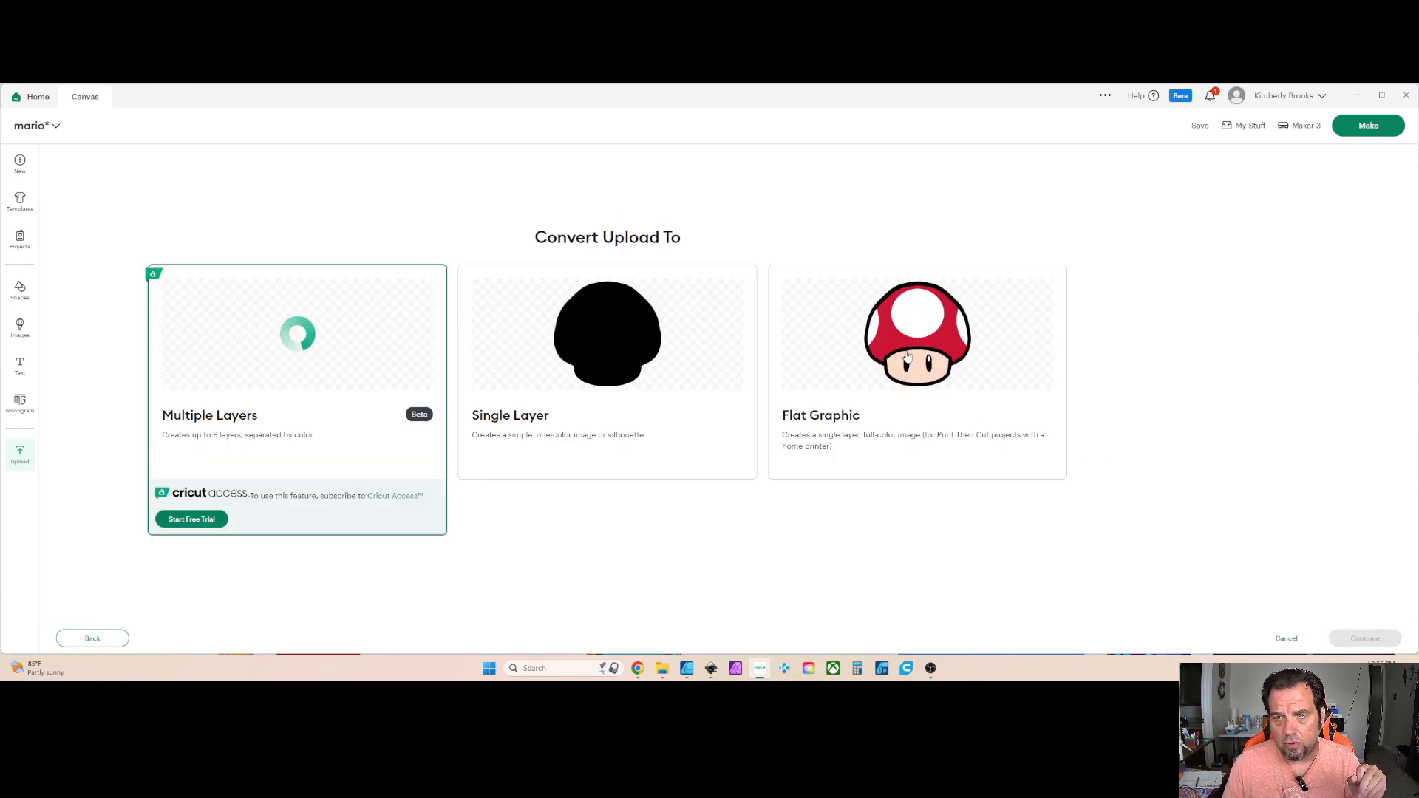
click(908, 357)
click(1364, 638)
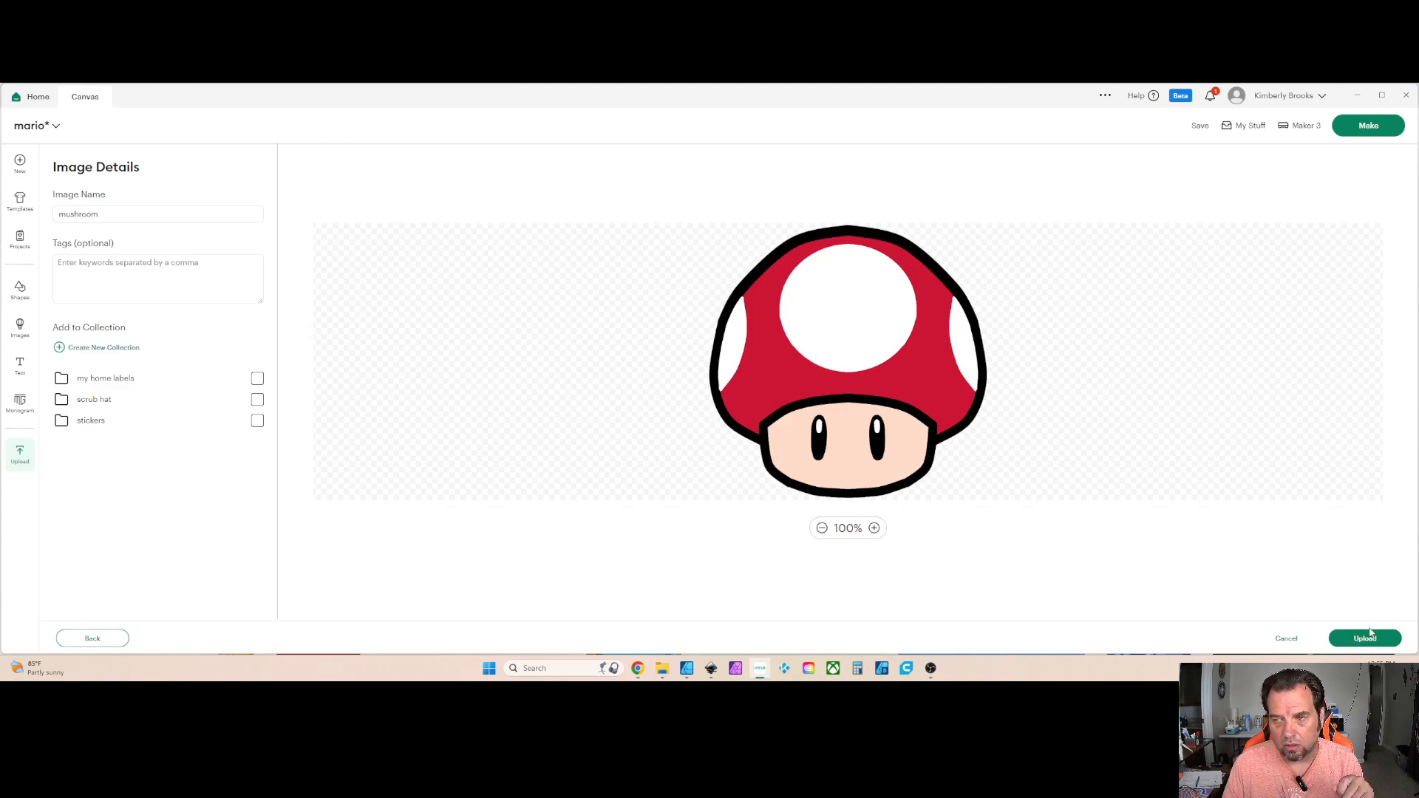
click(1368, 636)
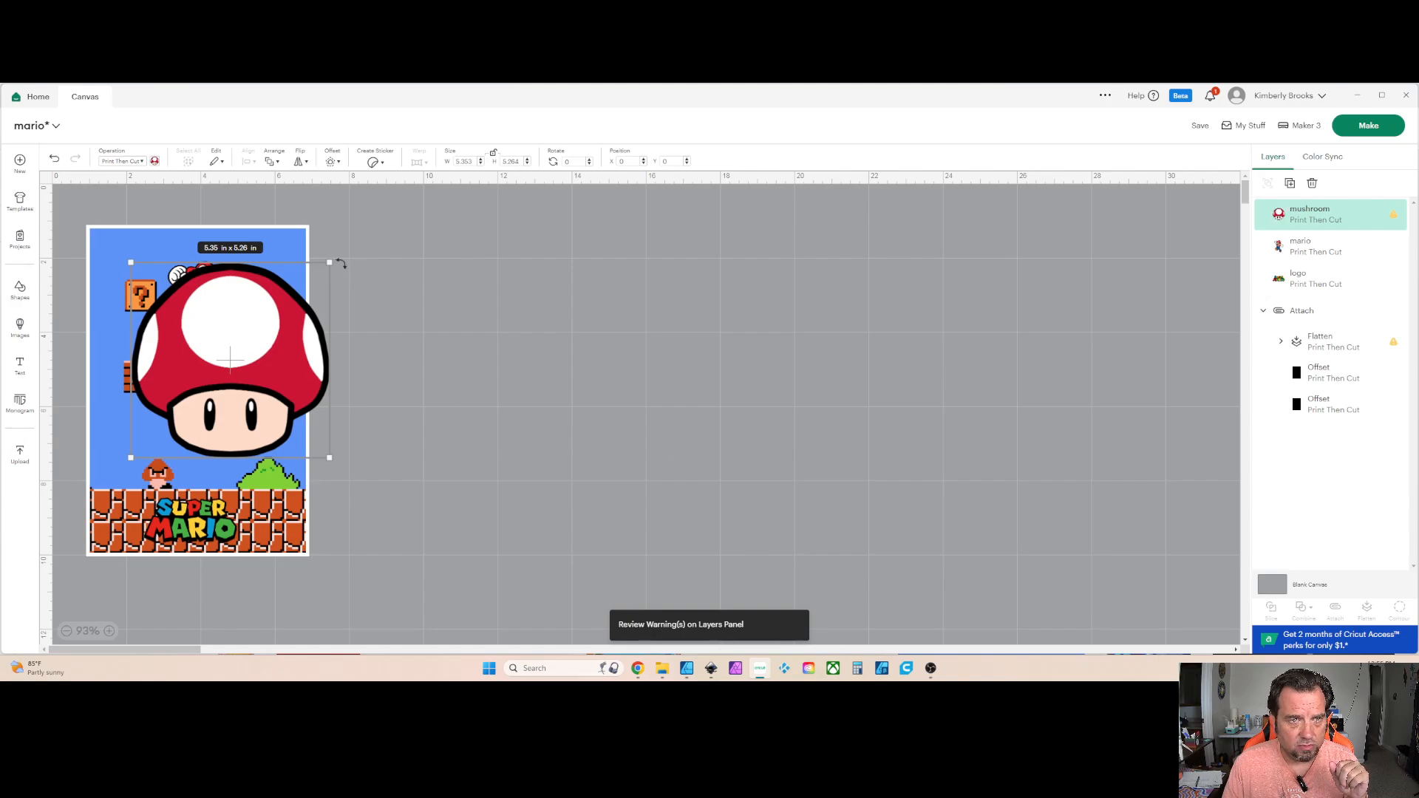
- Scale the mushroom to about 1.21 x 1.19 in and stand it on the ground between the goomba and the green bush
drag(334, 261, 137, 342)
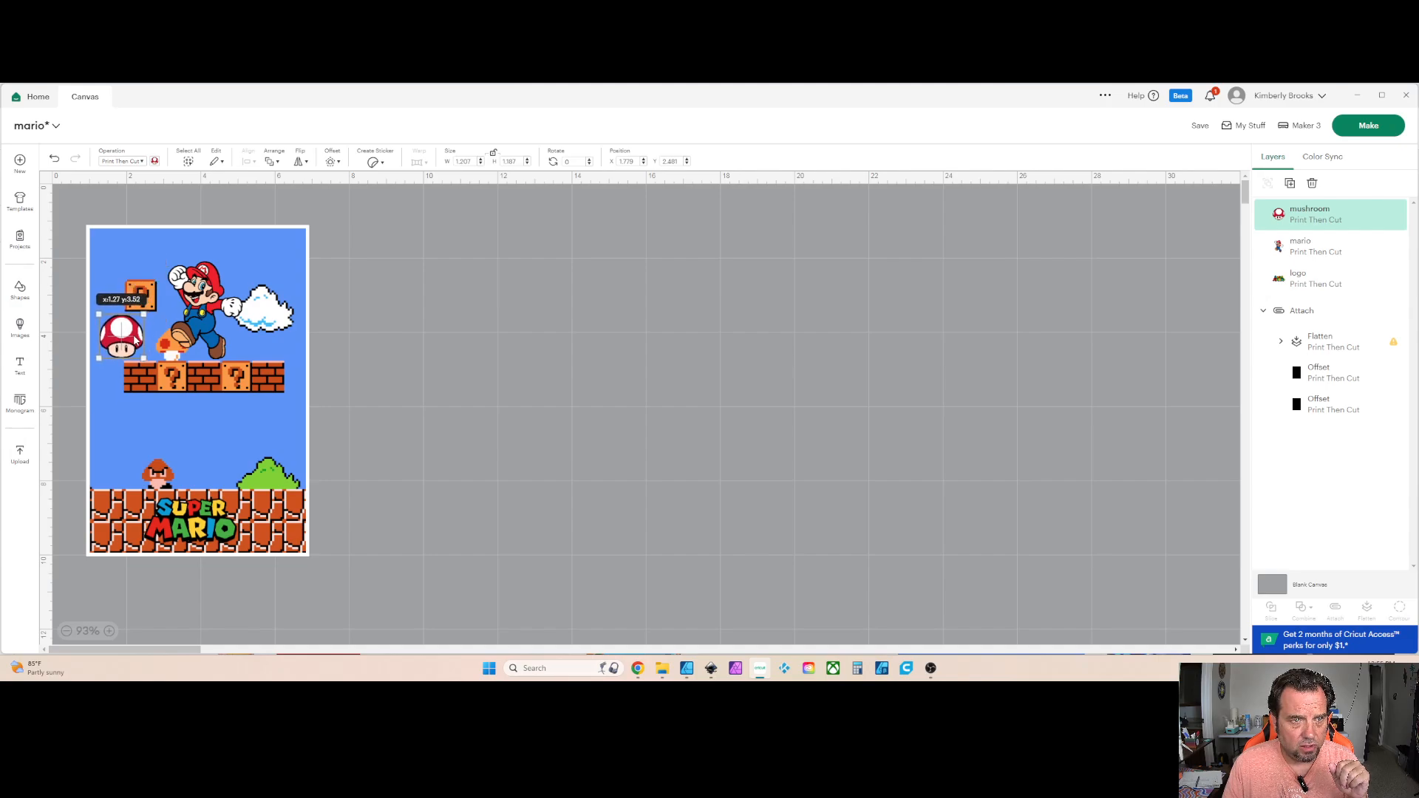
click(227, 431)
scroll(227, 431, right, 2)
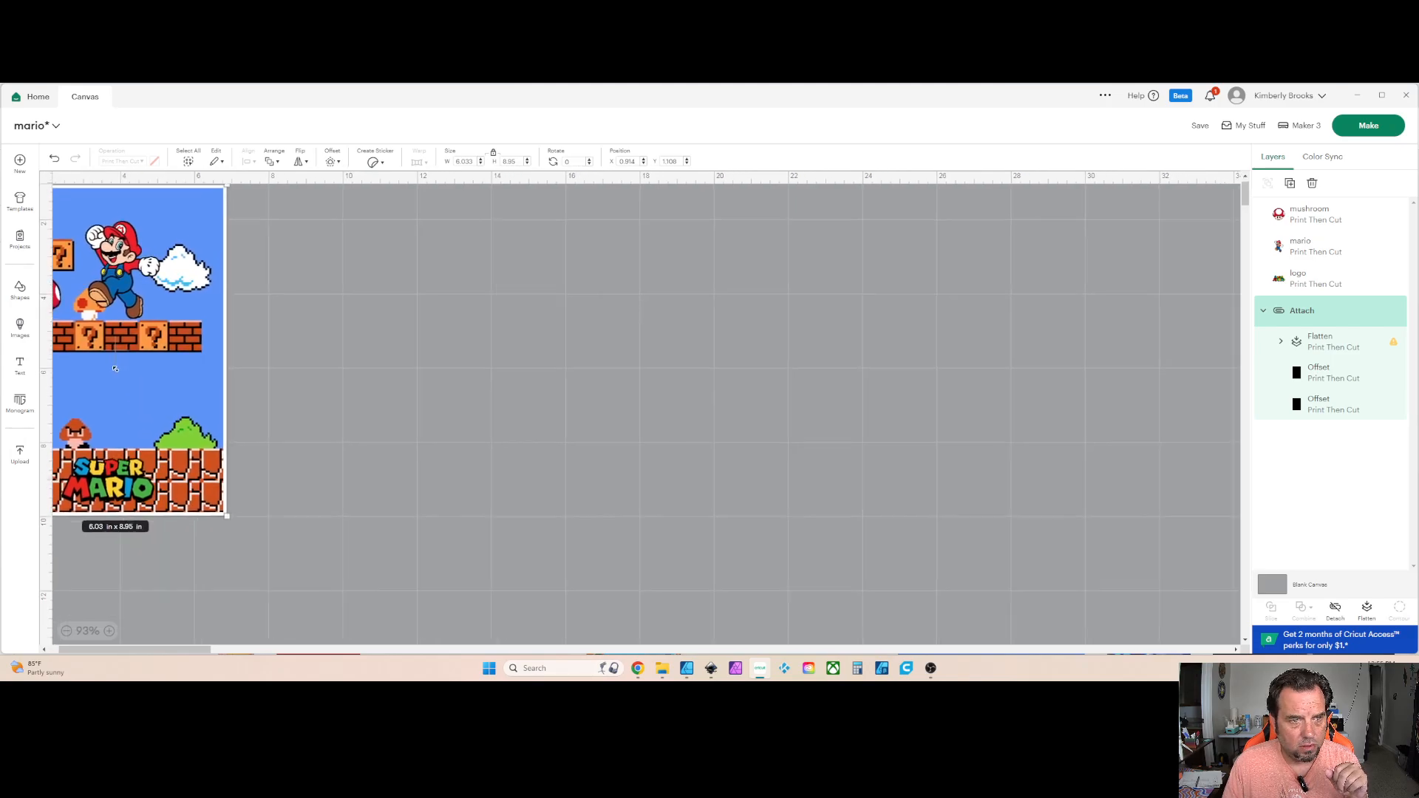
scroll(57, 364, left, 1)
drag(96, 344, 179, 472)
- Nudge the mario character slightly toward the cloud and move the logo slightly lower on the brick ground
drag(171, 332, 183, 330)
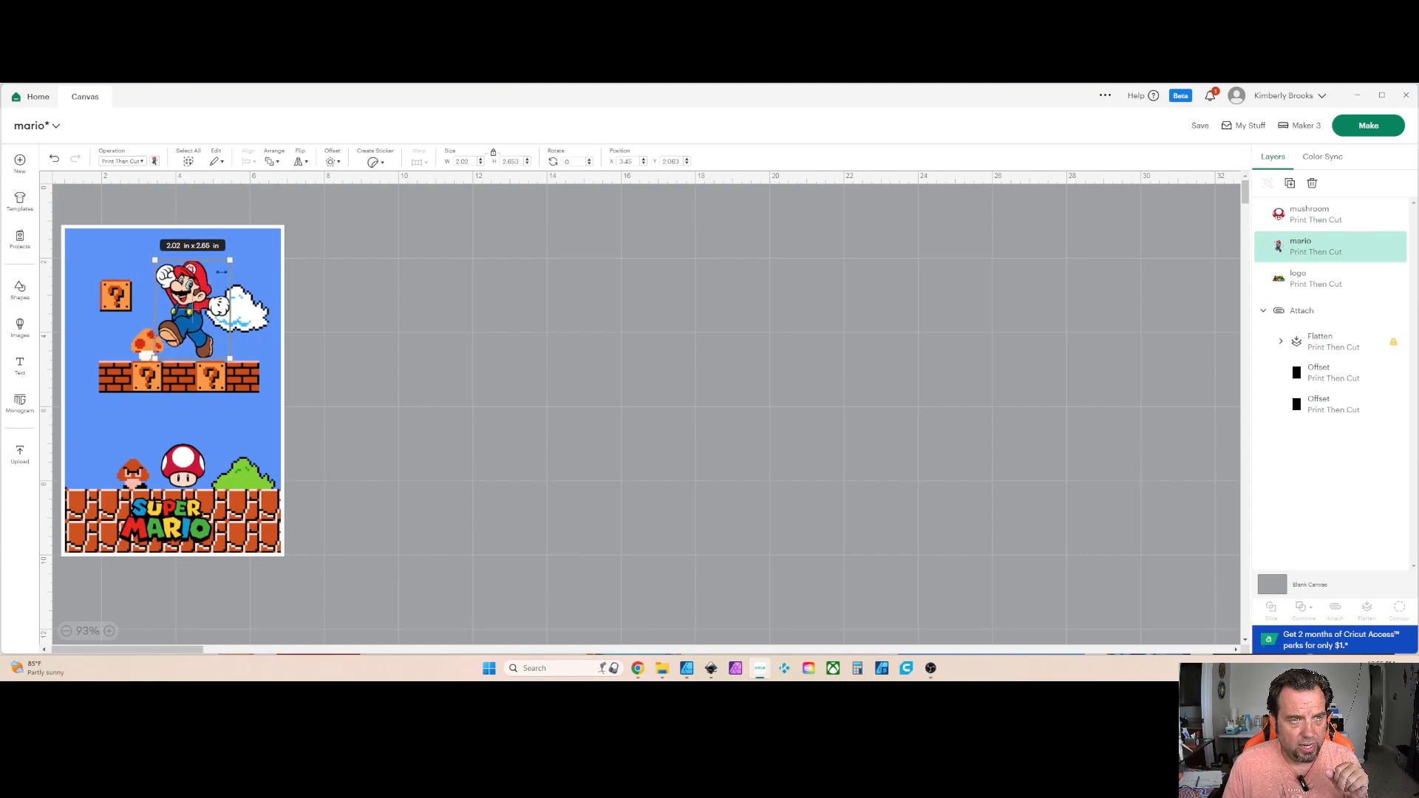
click(184, 521)
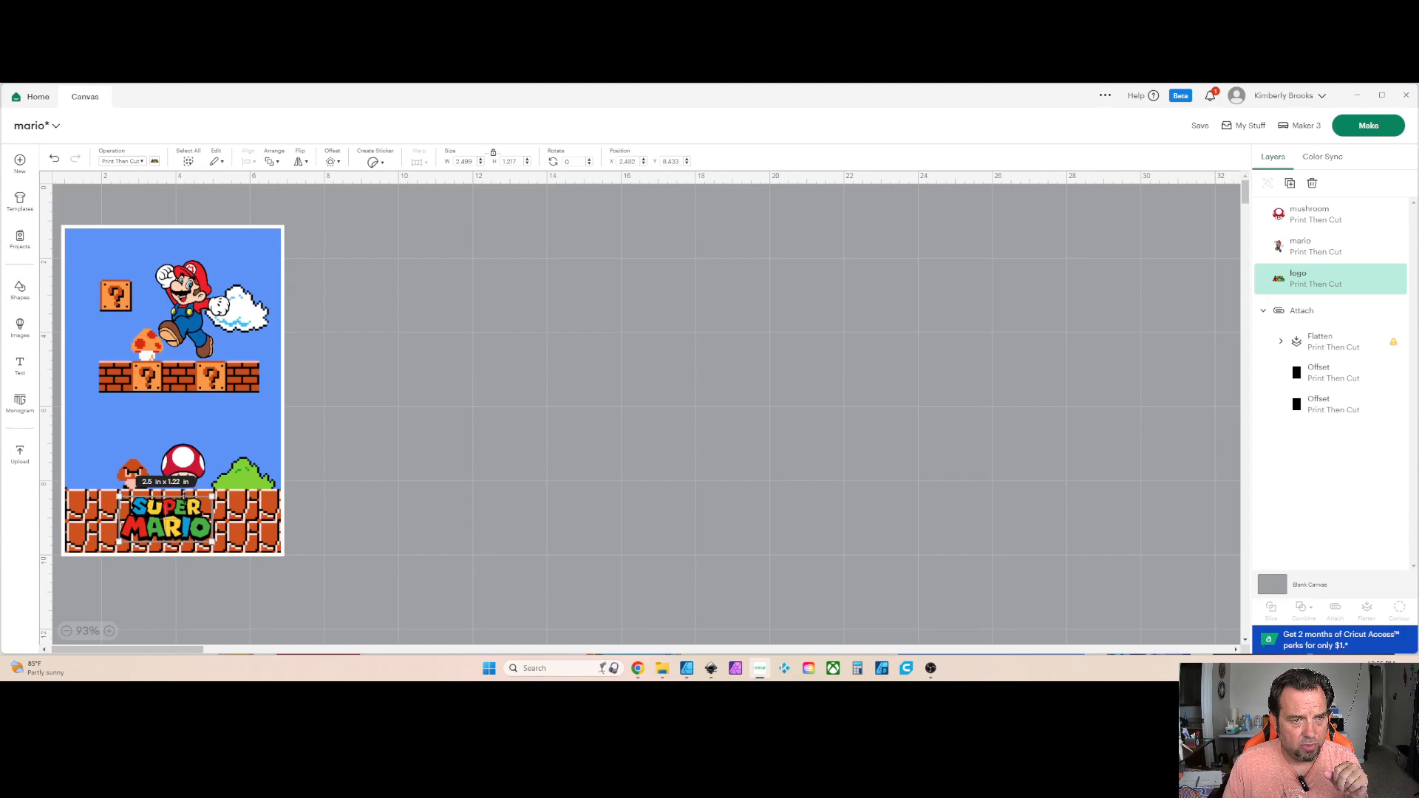
drag(185, 521, 185, 525)
click(183, 462)
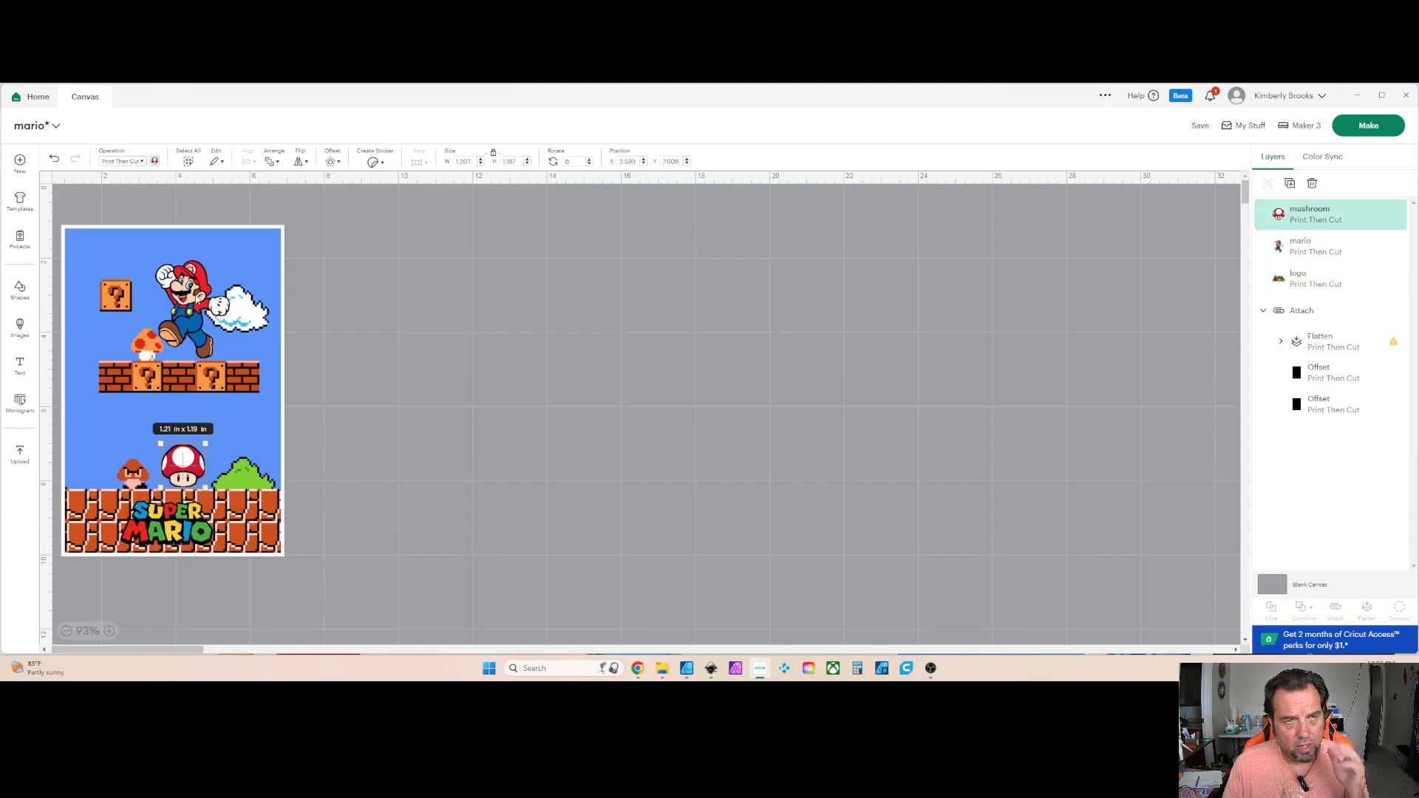
click(198, 299)
click(185, 448)
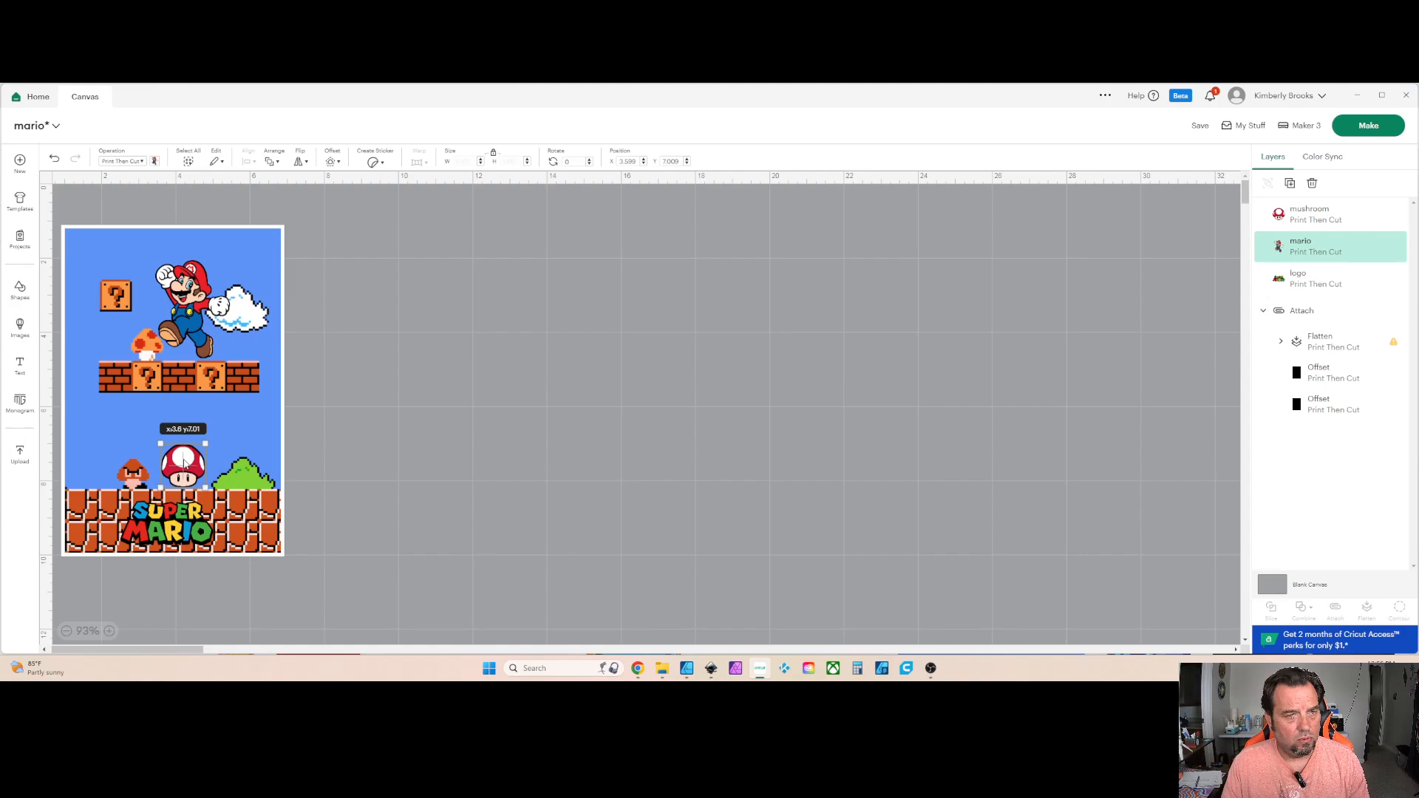
- Raise the mushroom slightly, and flatten the mushroom, mario and logo layers into one print-then-cut group
drag(185, 464, 187, 458)
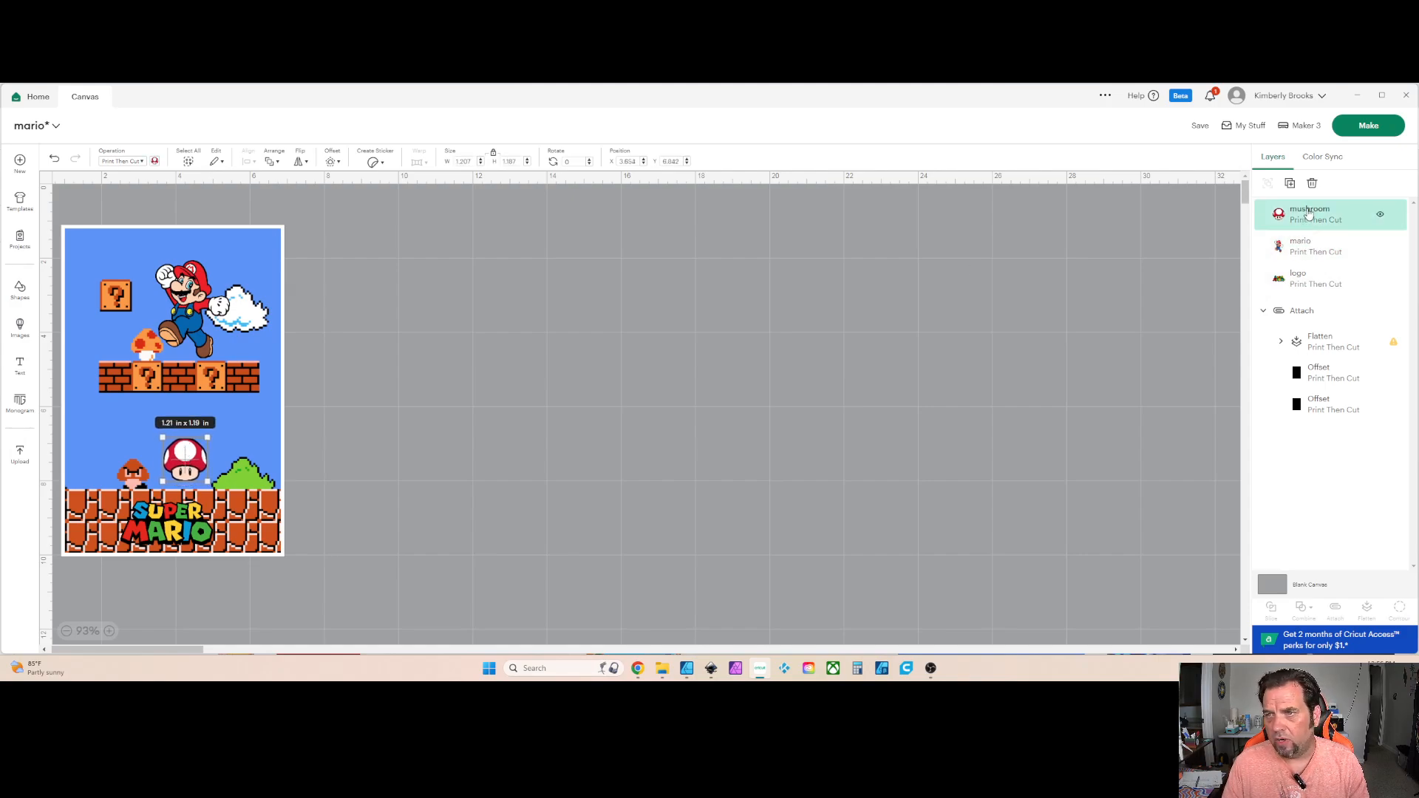
shift+click(1308, 280)
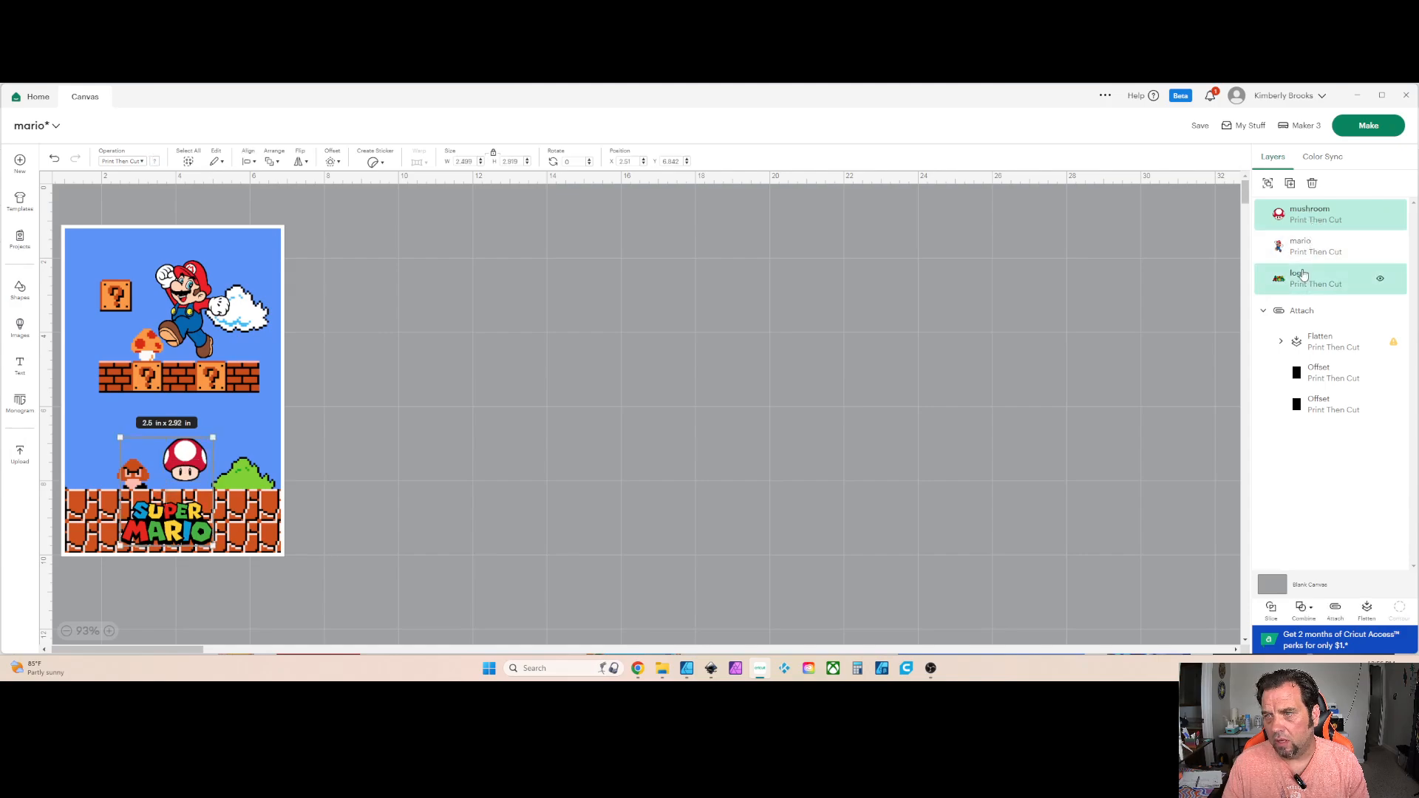
shift+click(1305, 258)
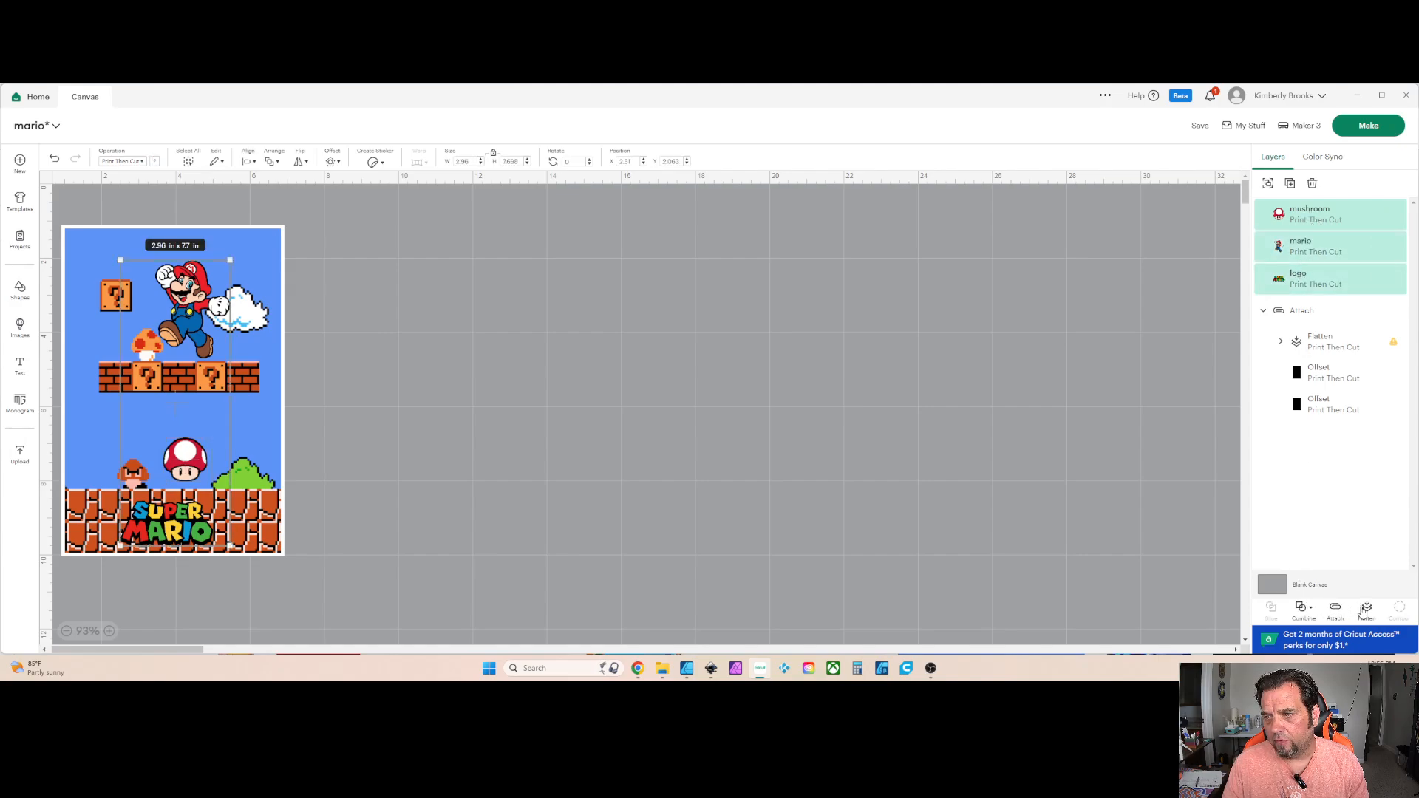
click(1367, 608)
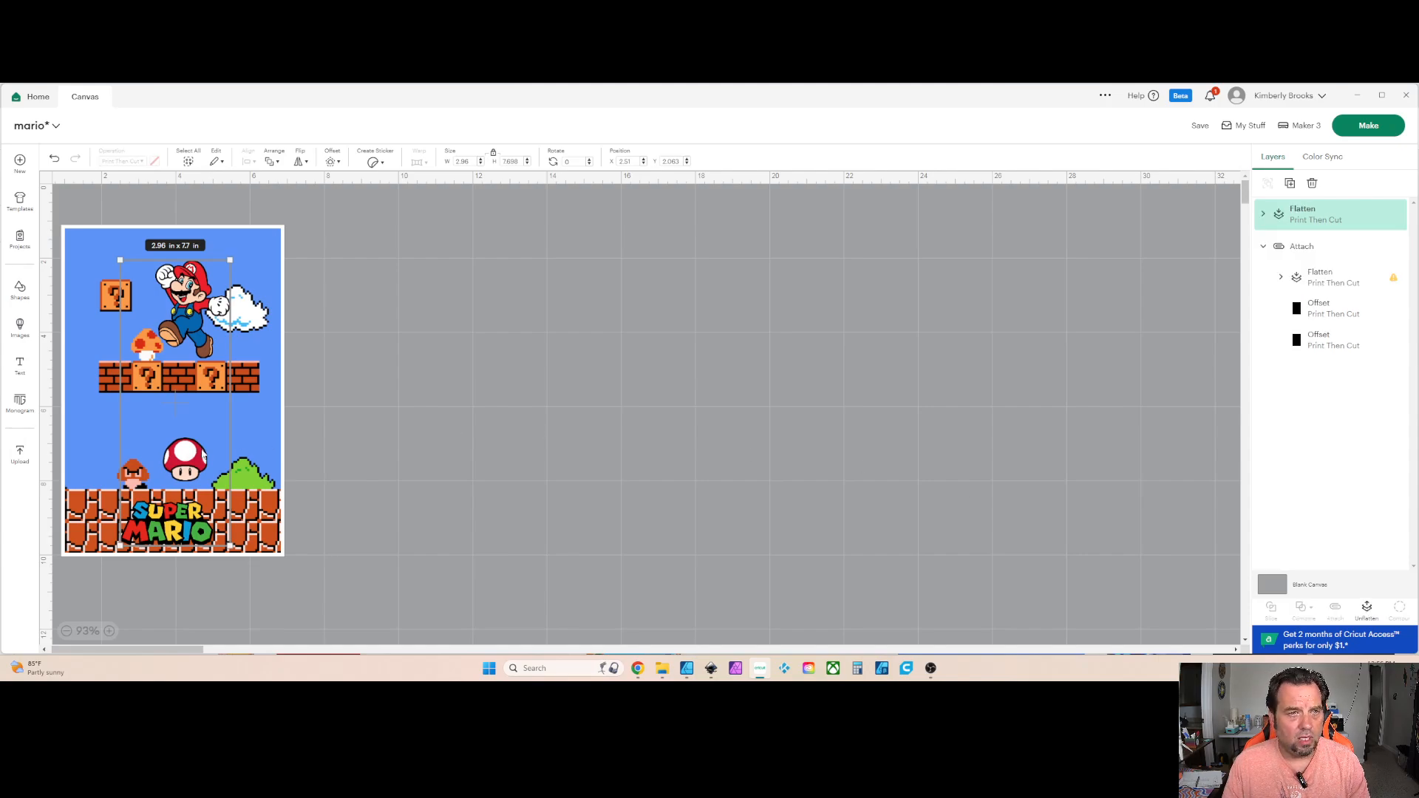
drag(191, 451, 195, 451)
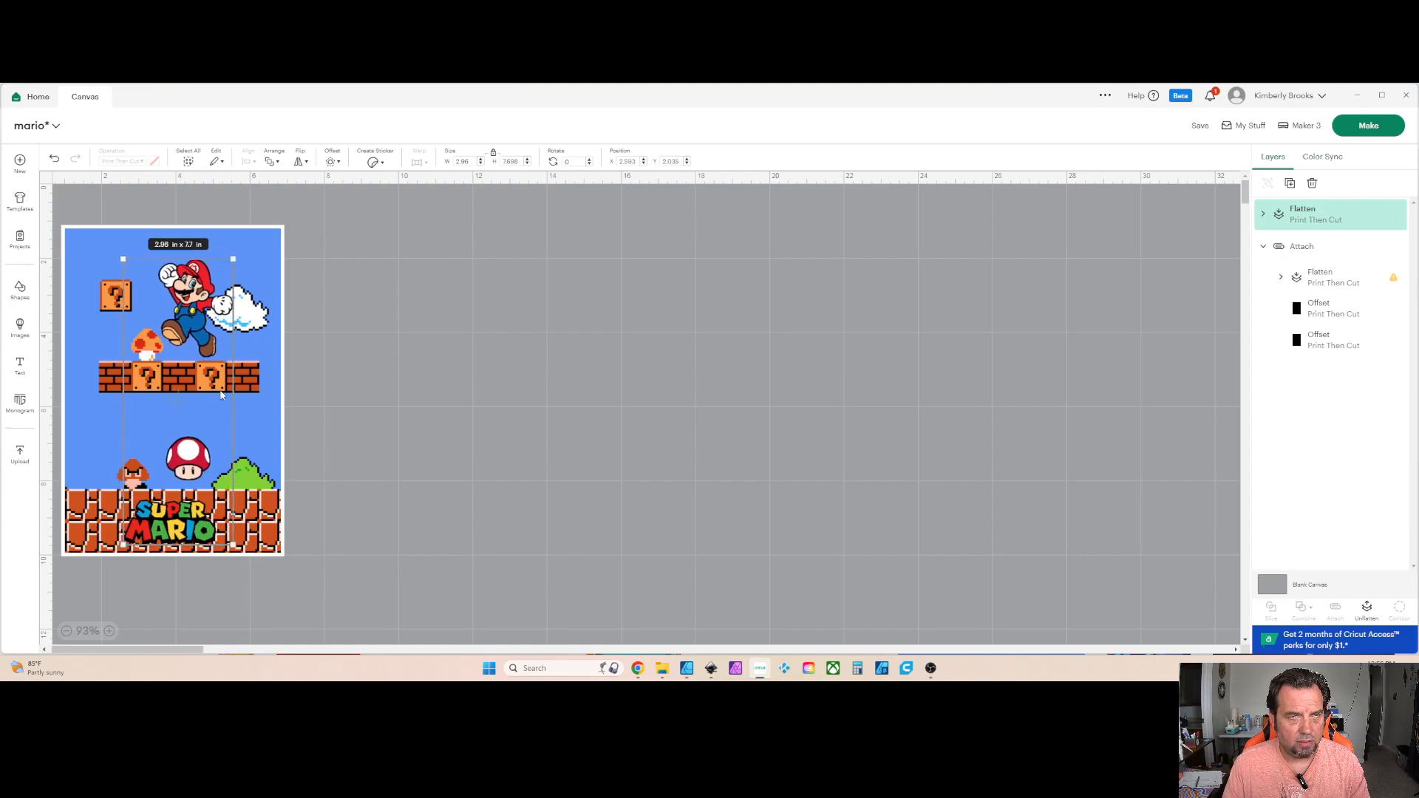
- Add a 0.1 in welded offset with rounded corners around the flattened stickers and color the offset white
click(331, 162)
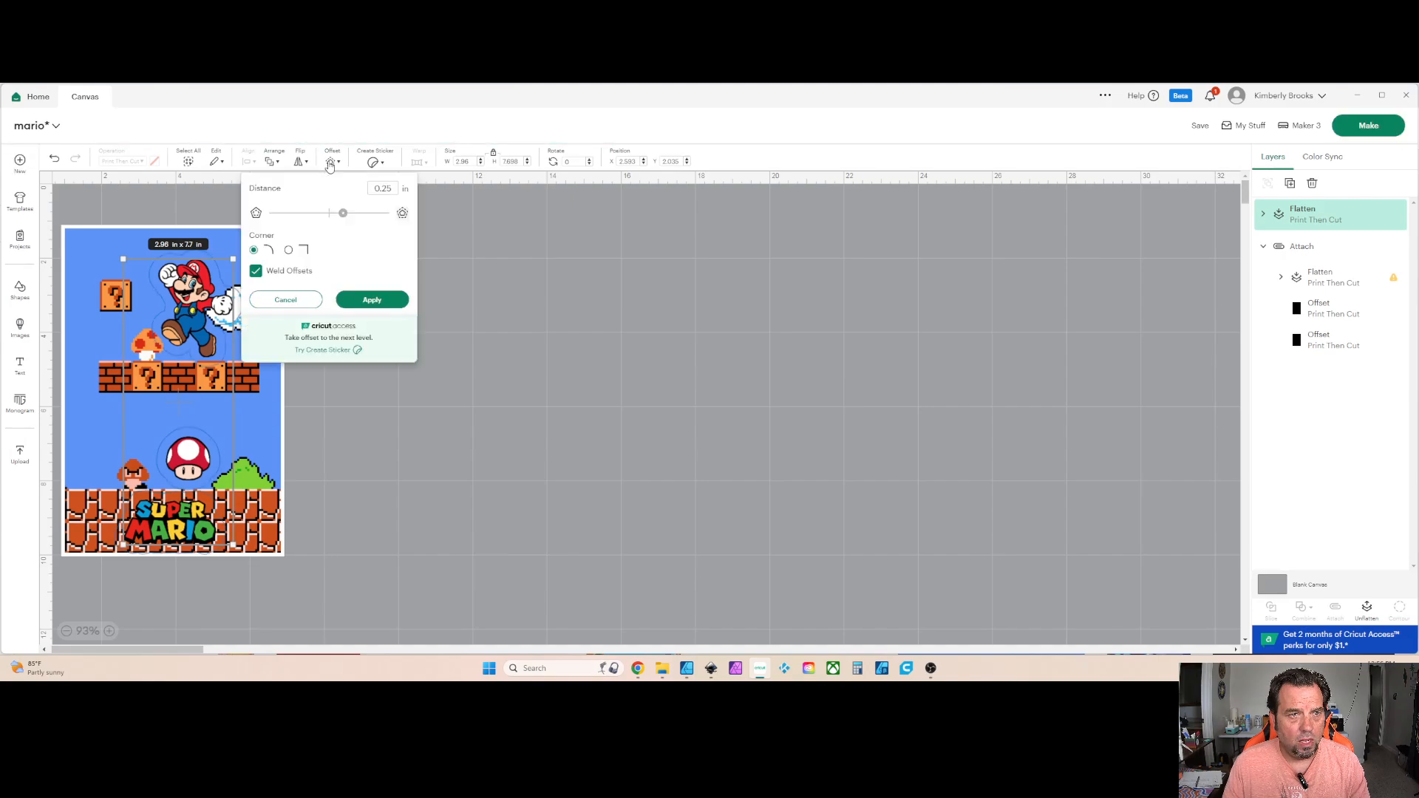
click(384, 188)
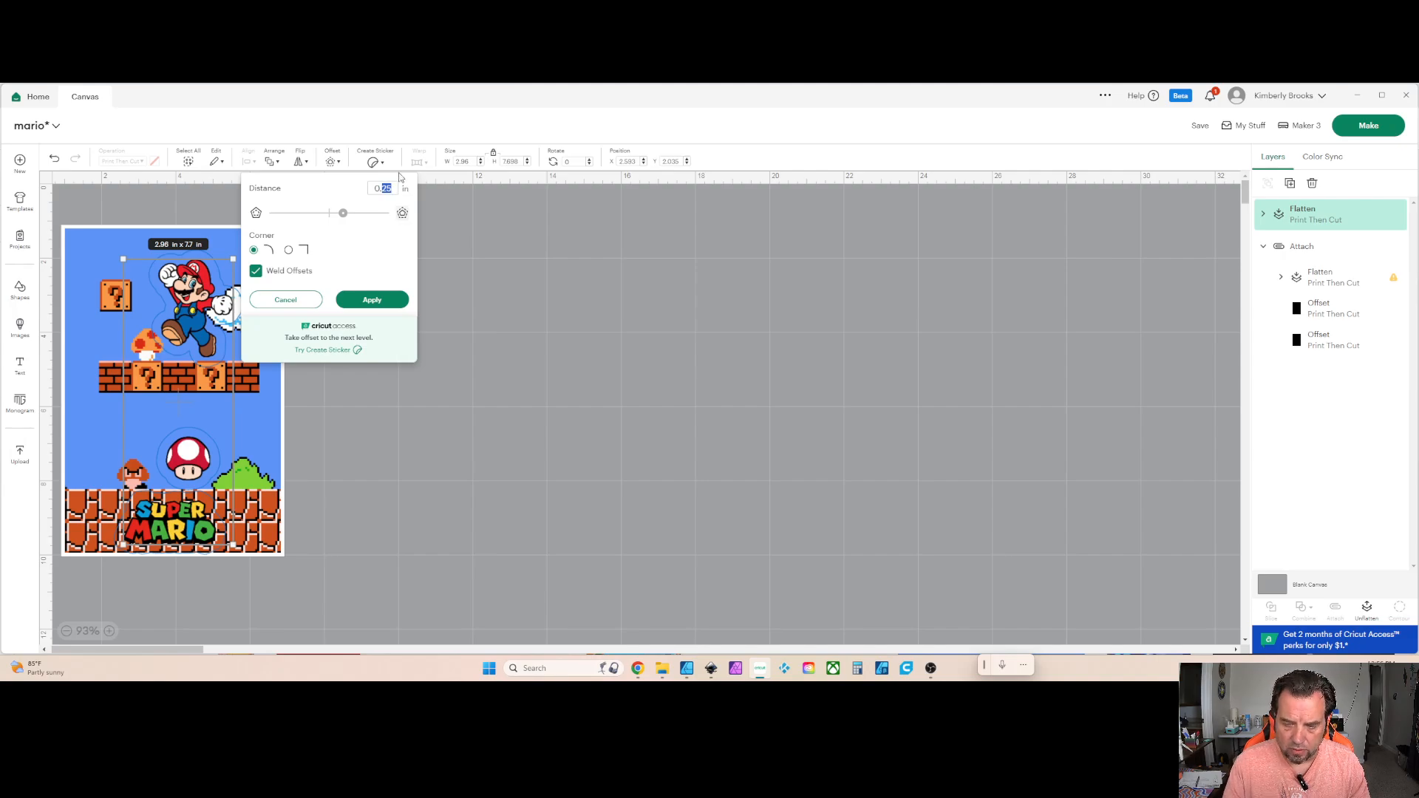
text(1)
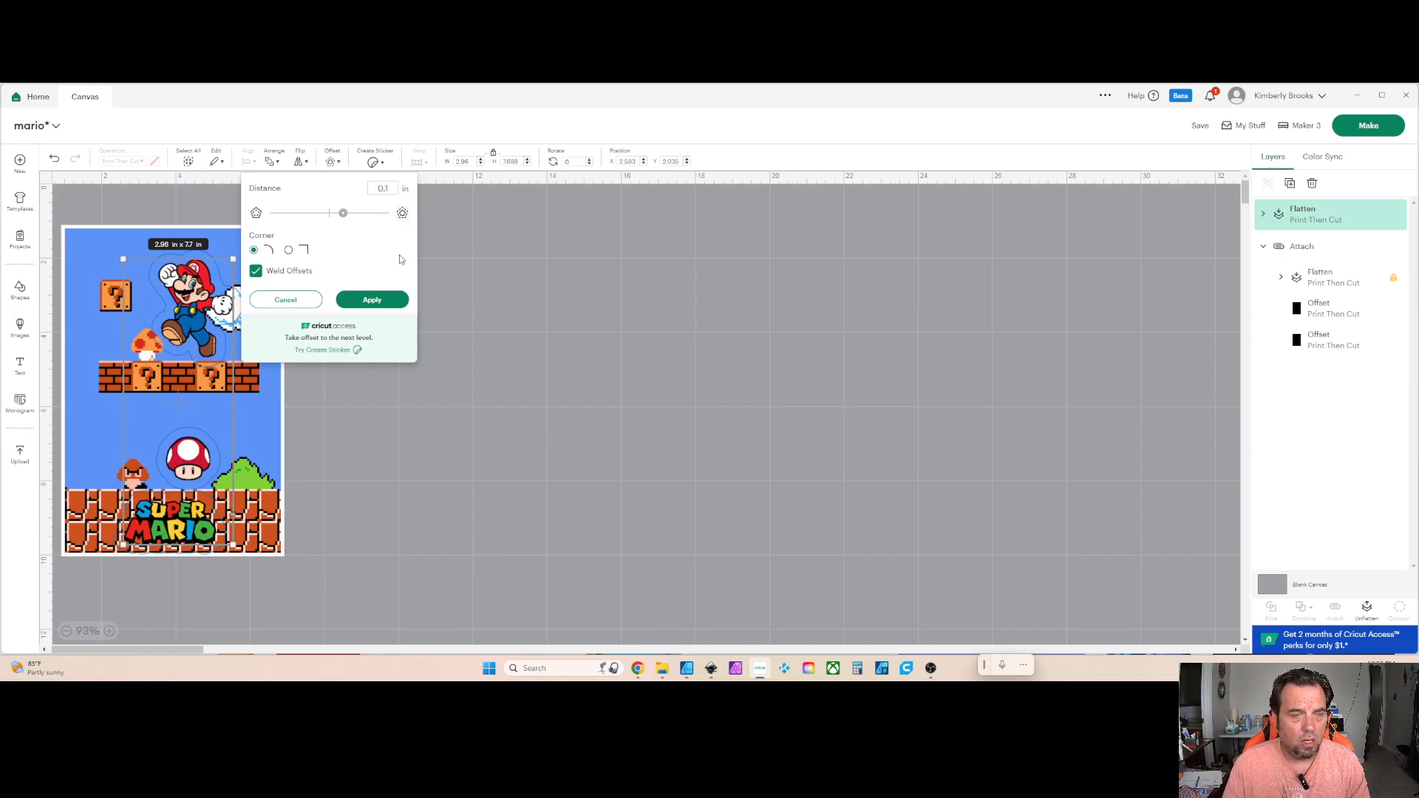
click(370, 299)
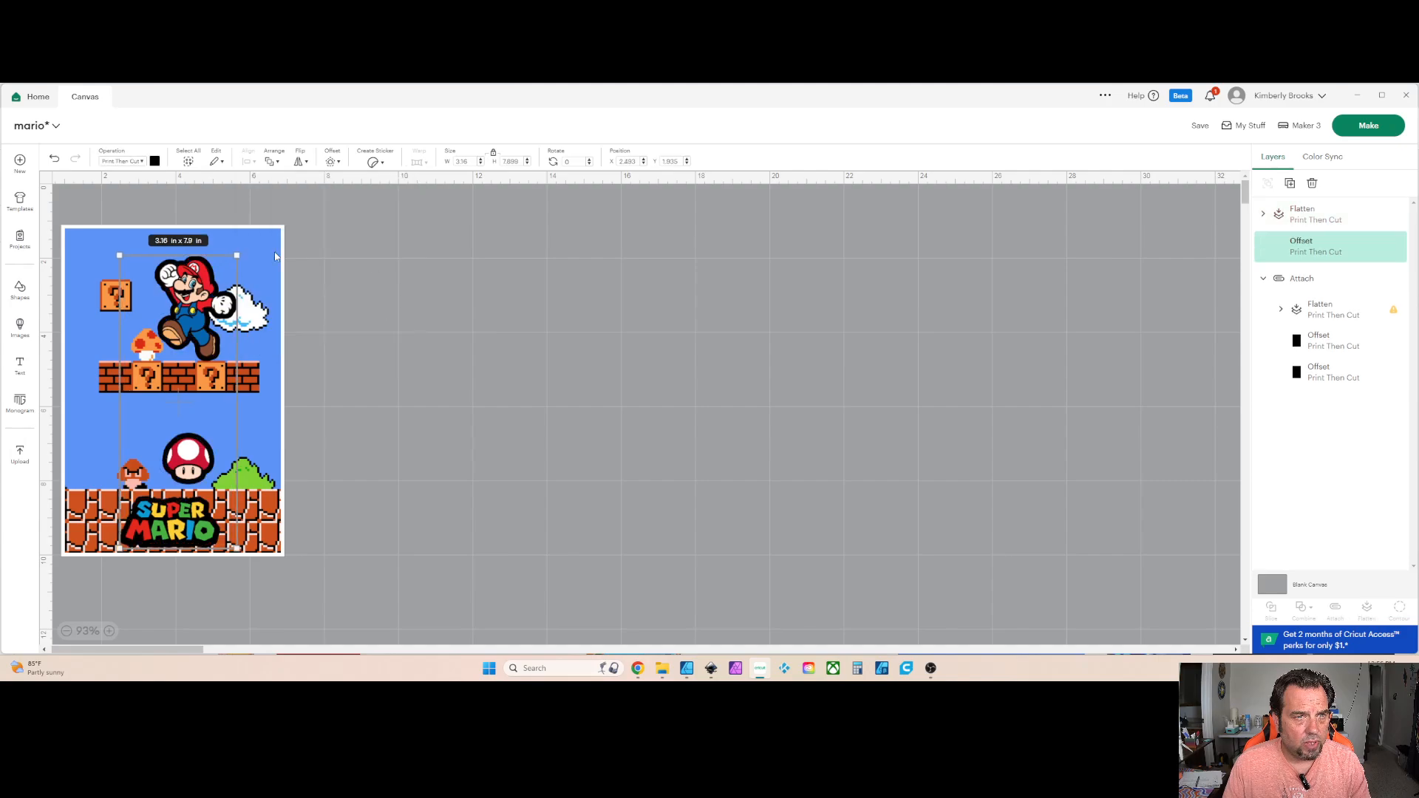
click(154, 162)
click(181, 231)
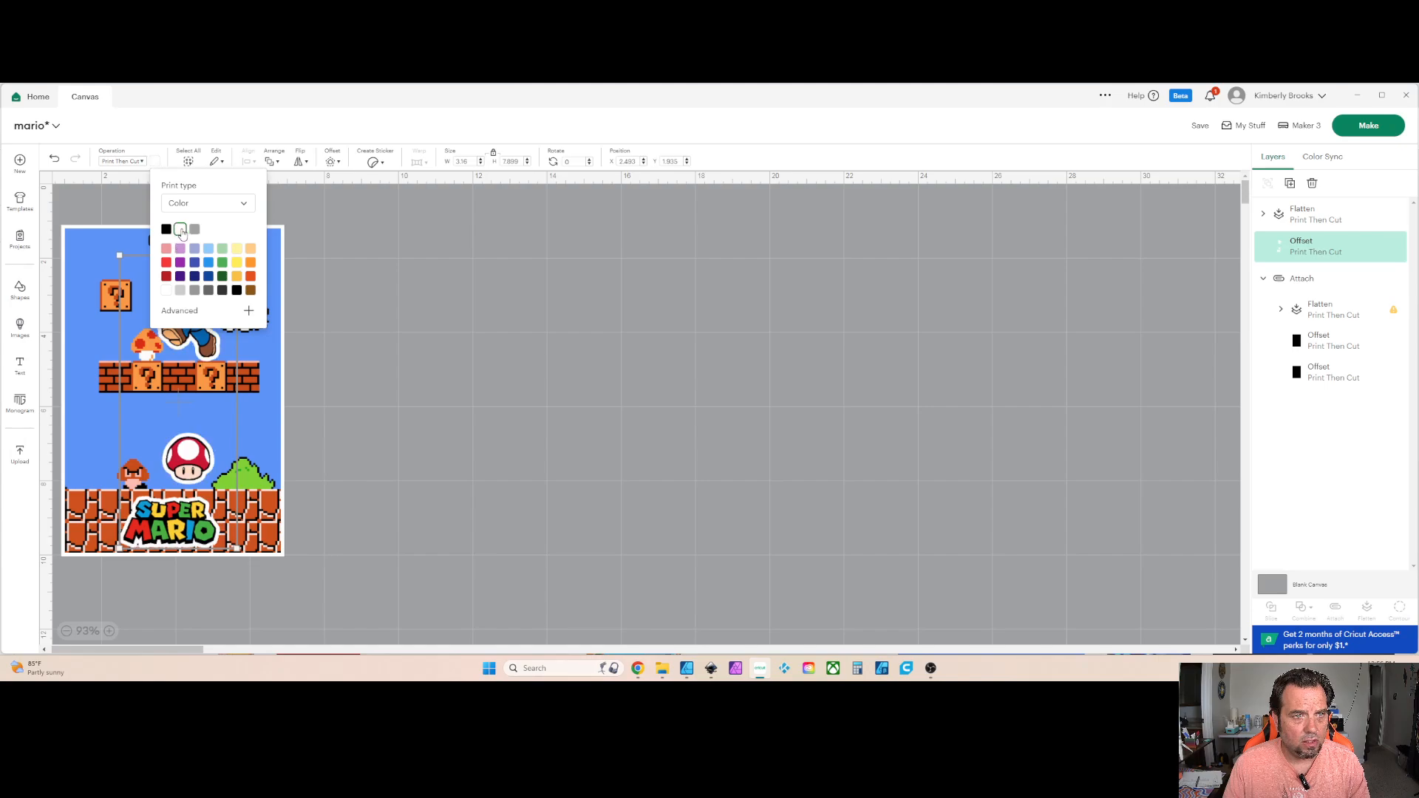
click(308, 236)
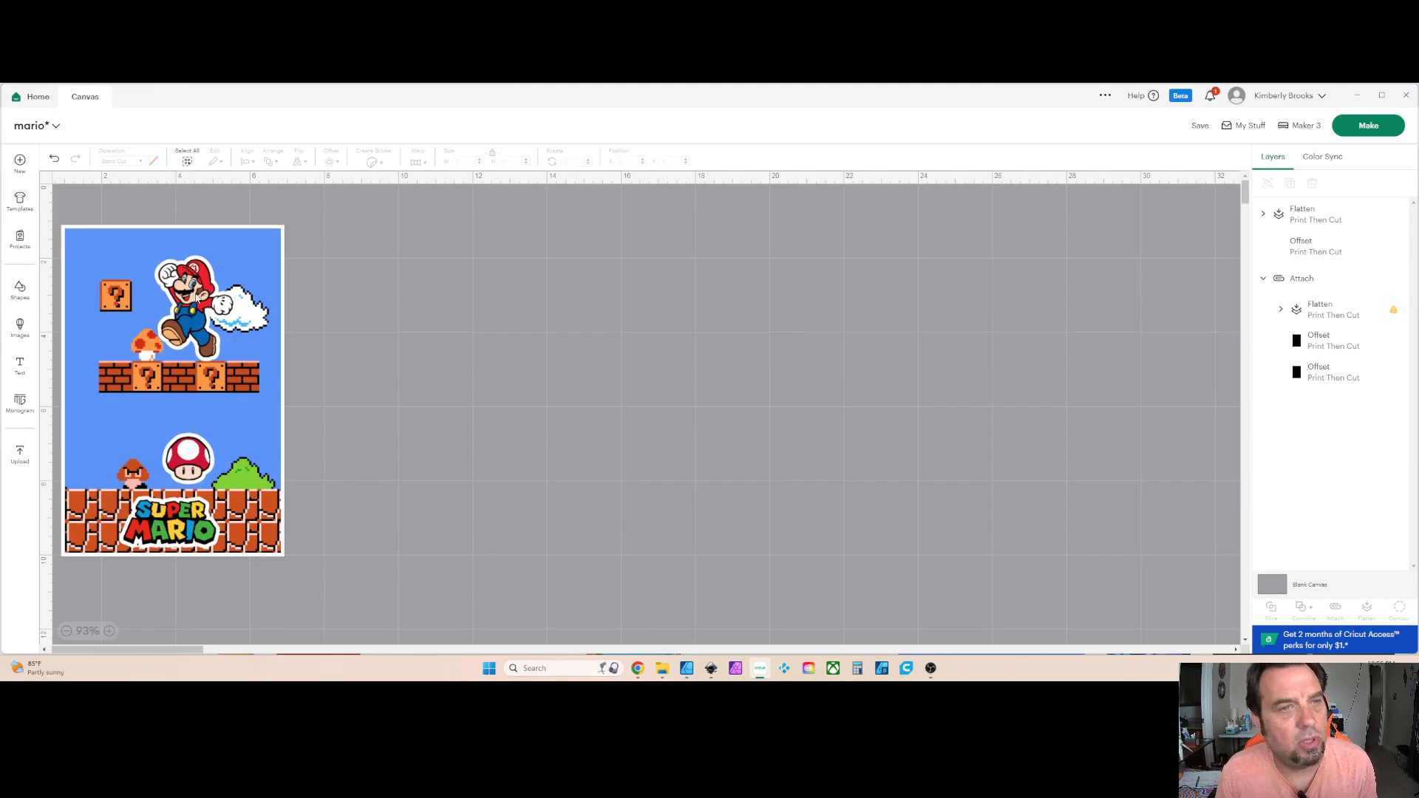
- Flatten the sticker group together with its white offset and shift the result slightly toward the cloud and green bush
drag(197, 309, 215, 315)
key(ctrl+z)
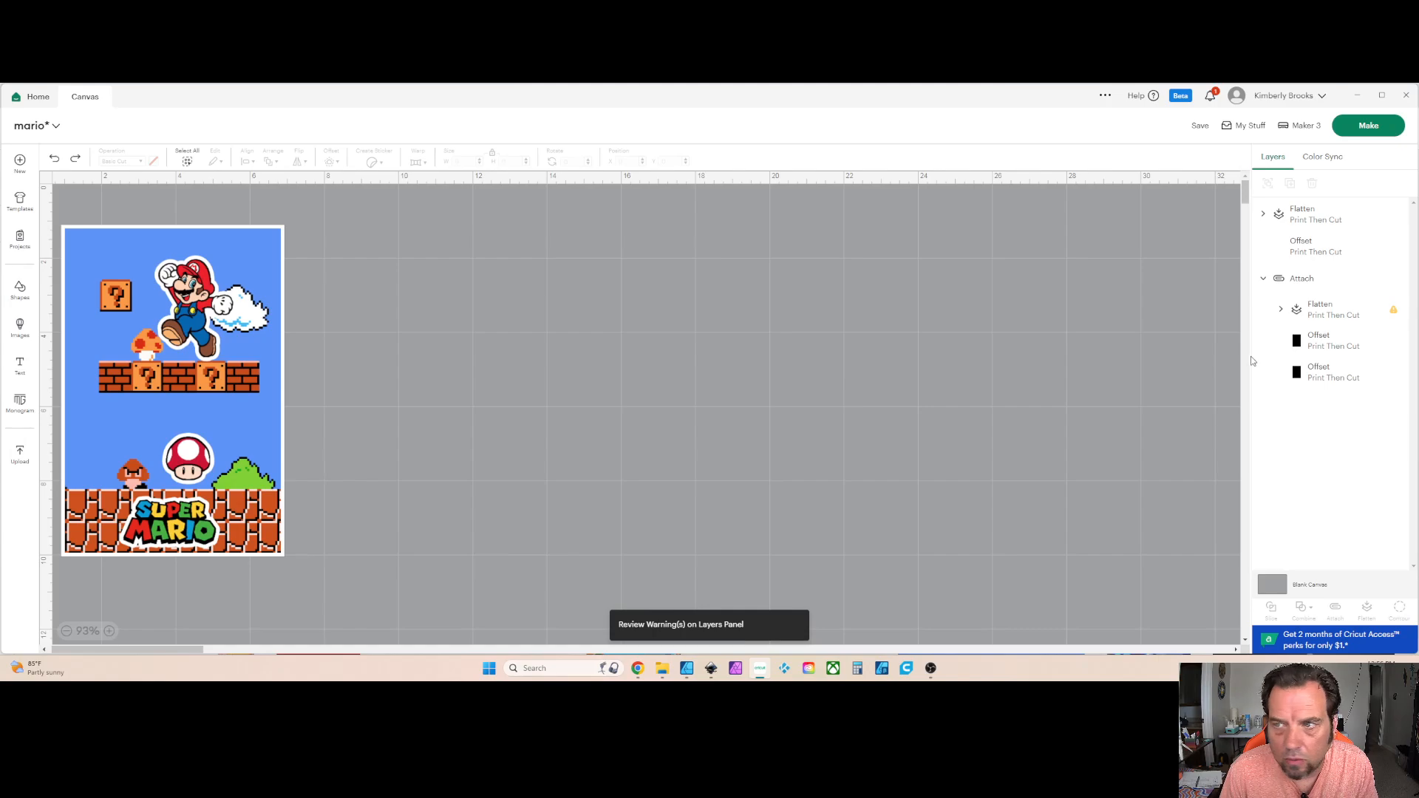
click(1330, 215)
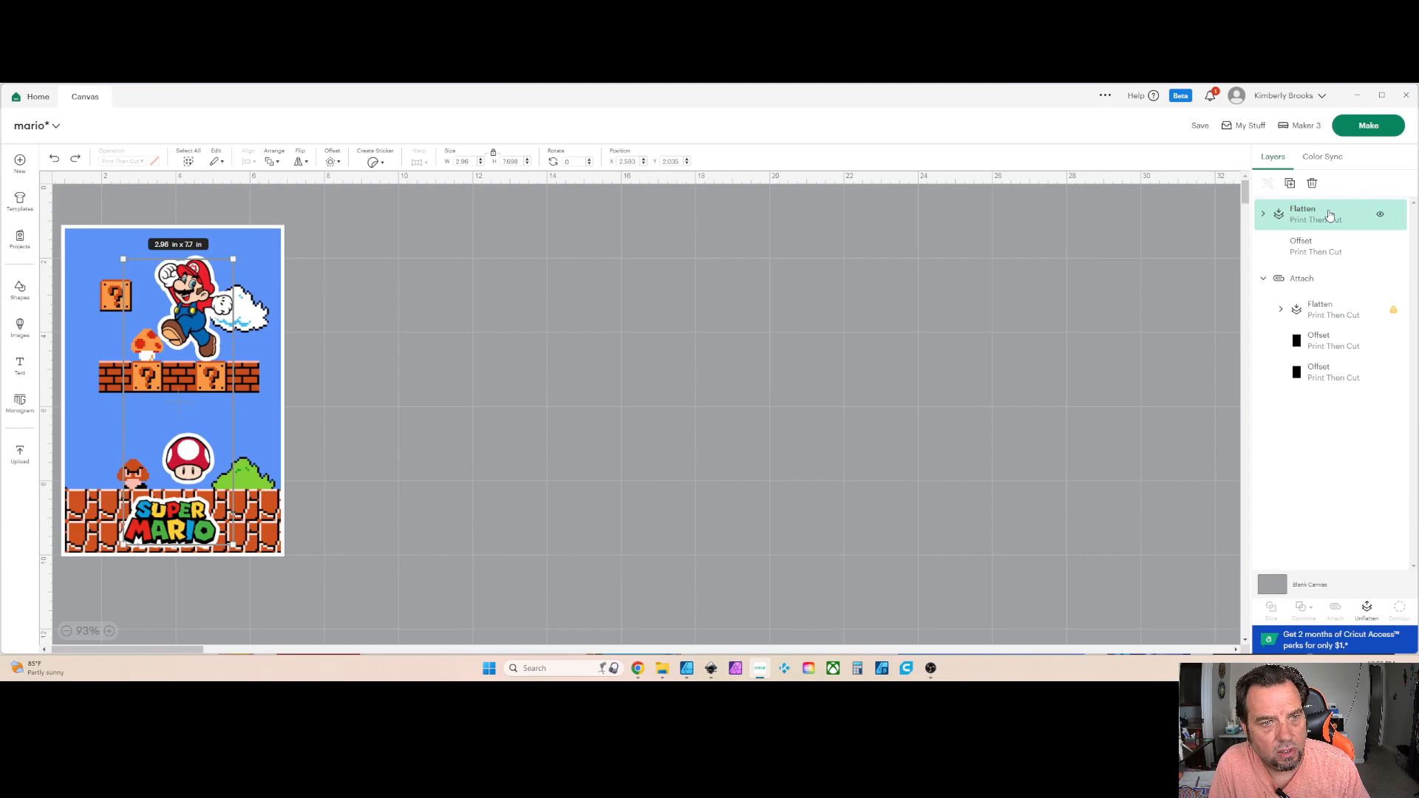
shift+click(1325, 245)
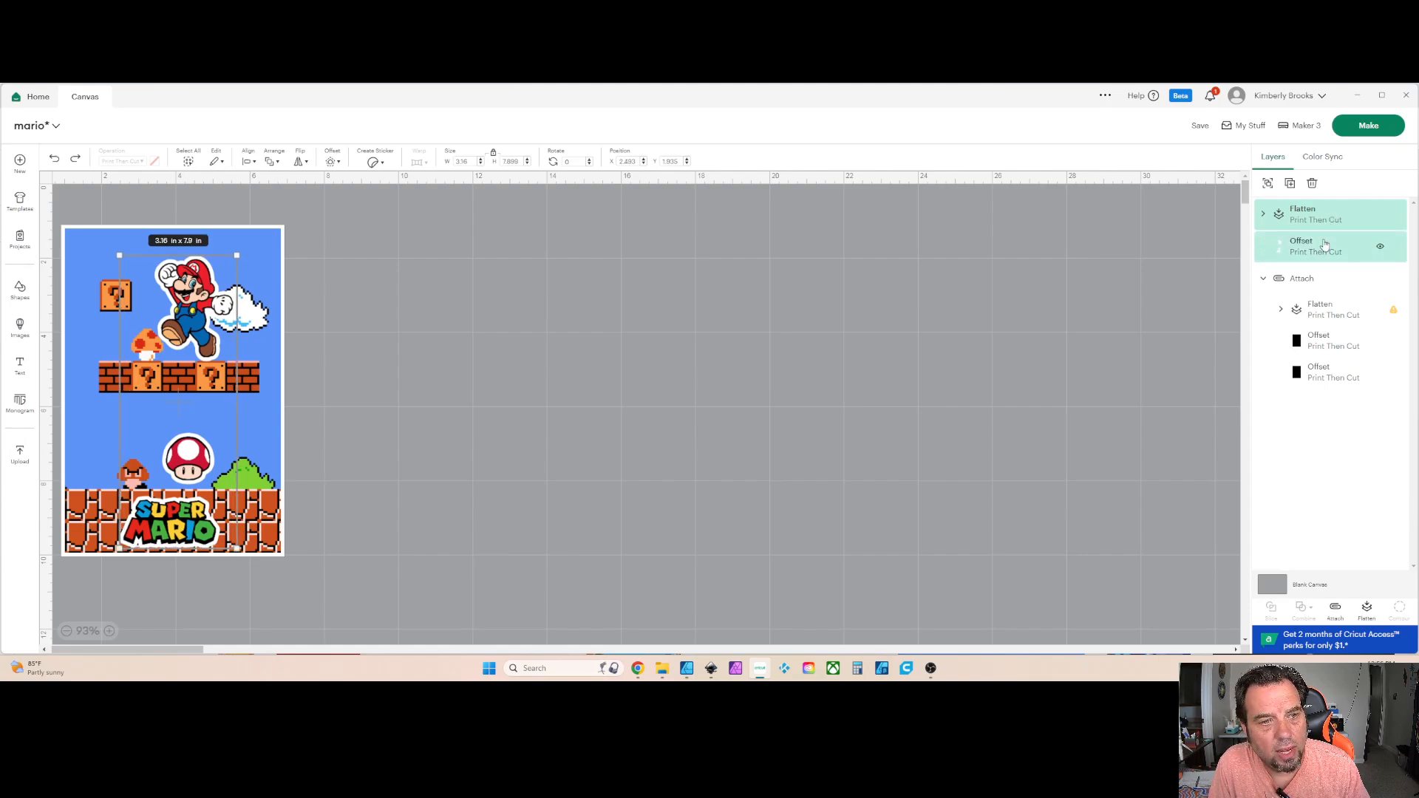
click(1367, 610)
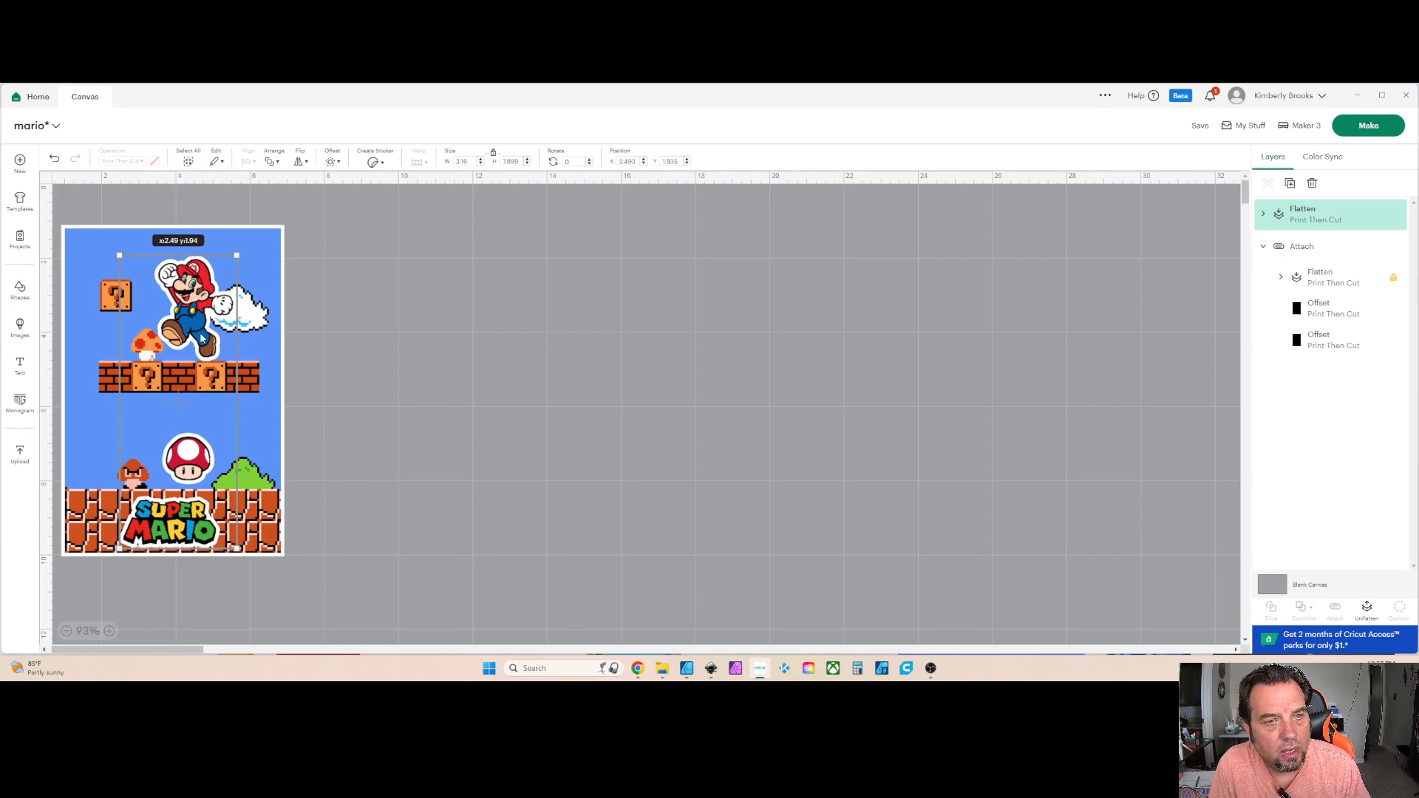
mouse_move(202, 338)
mouse_down()
mouse_move(426, 332)
mouse_move(416, 301)
mouse_move(439, 314)
mouse_move(209, 320)
mouse_up()
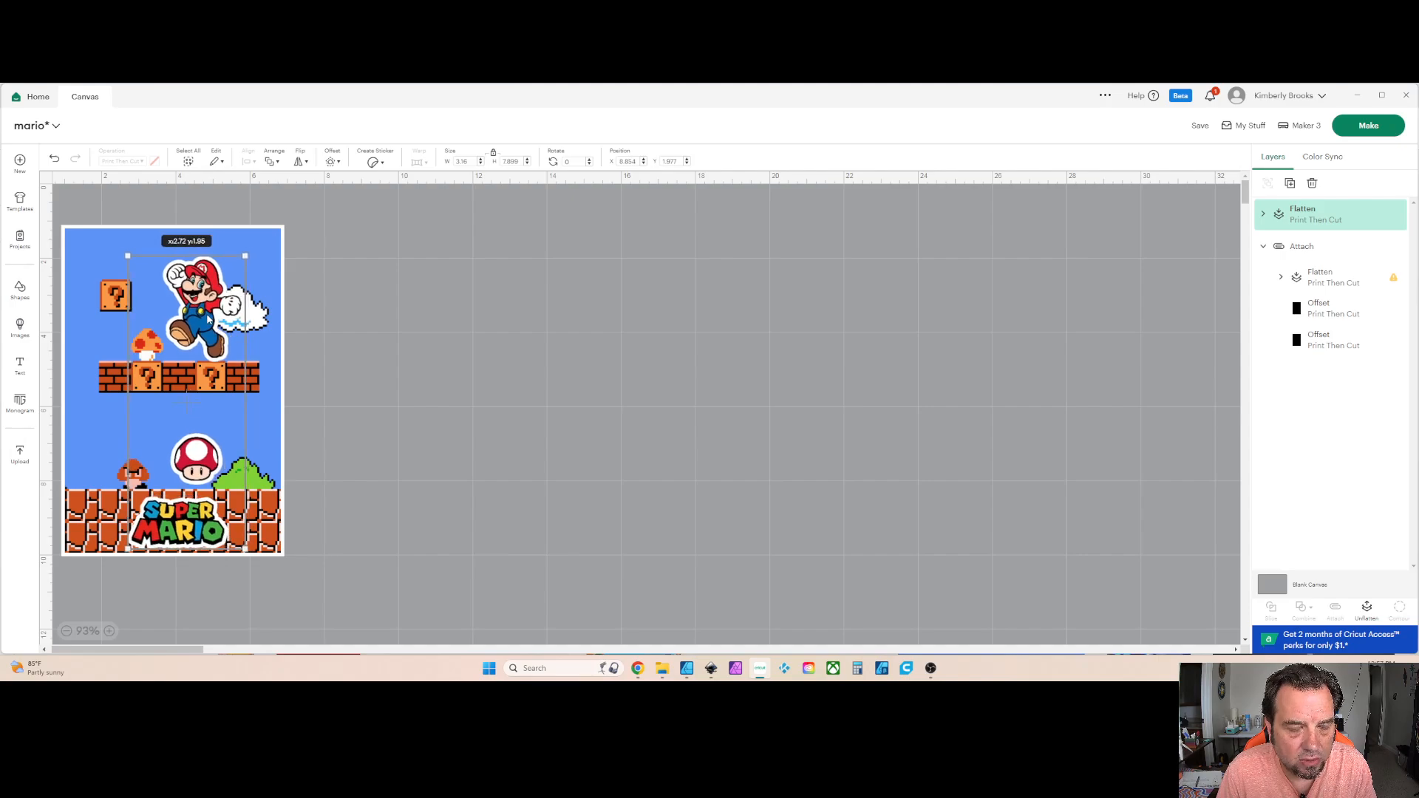
- Preview how the backdrop and the stickers are laid out on the cutting mats, and return to the canvas
click(1366, 127)
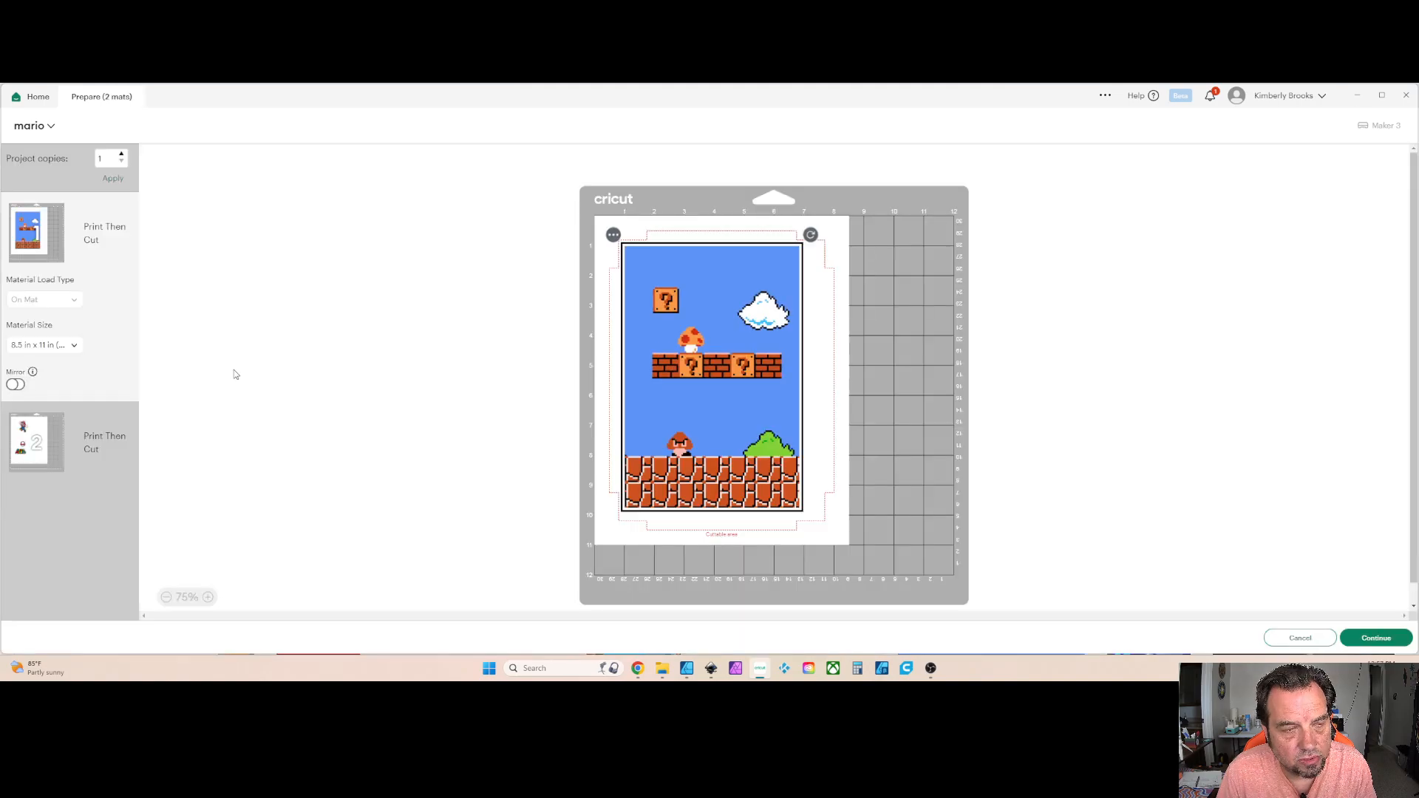
click(43, 459)
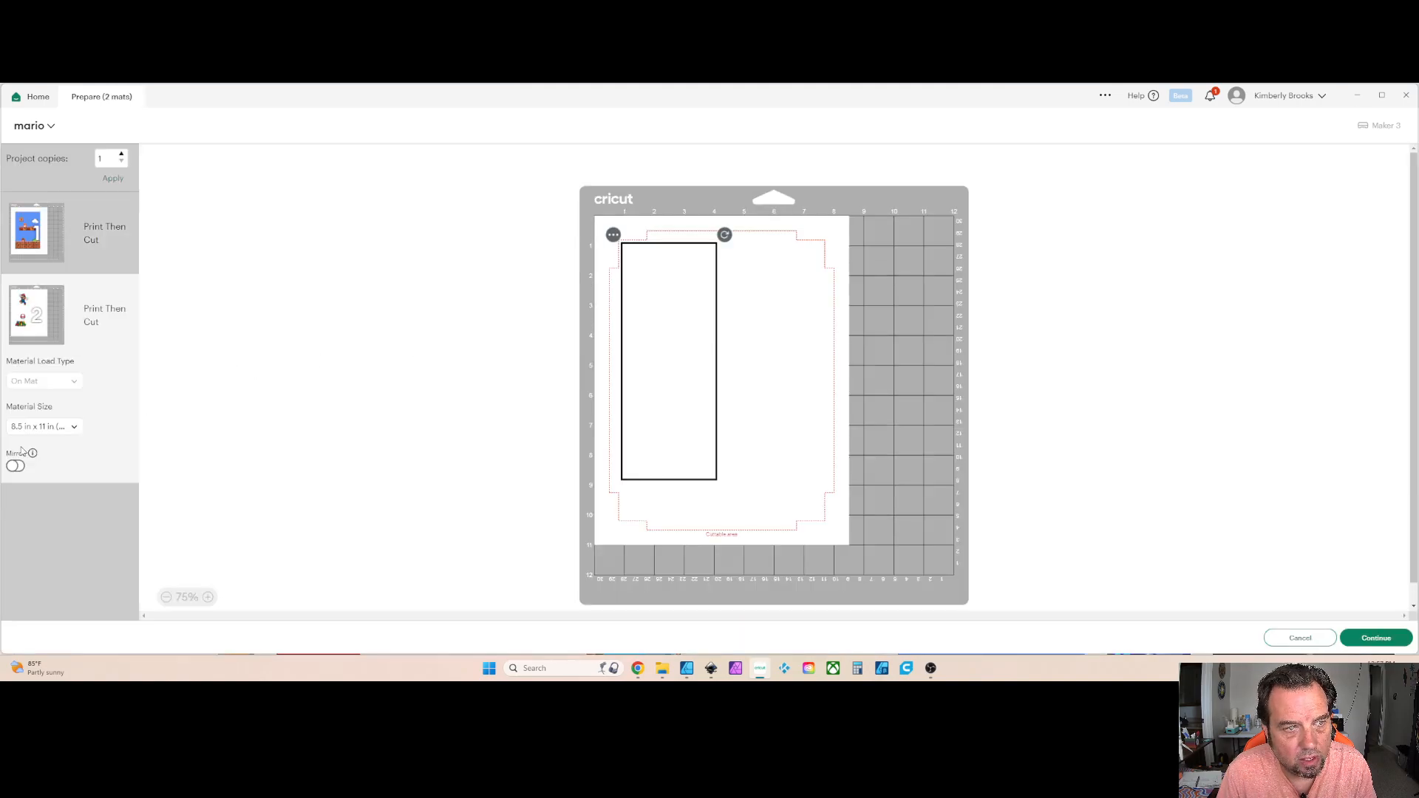
click(34, 226)
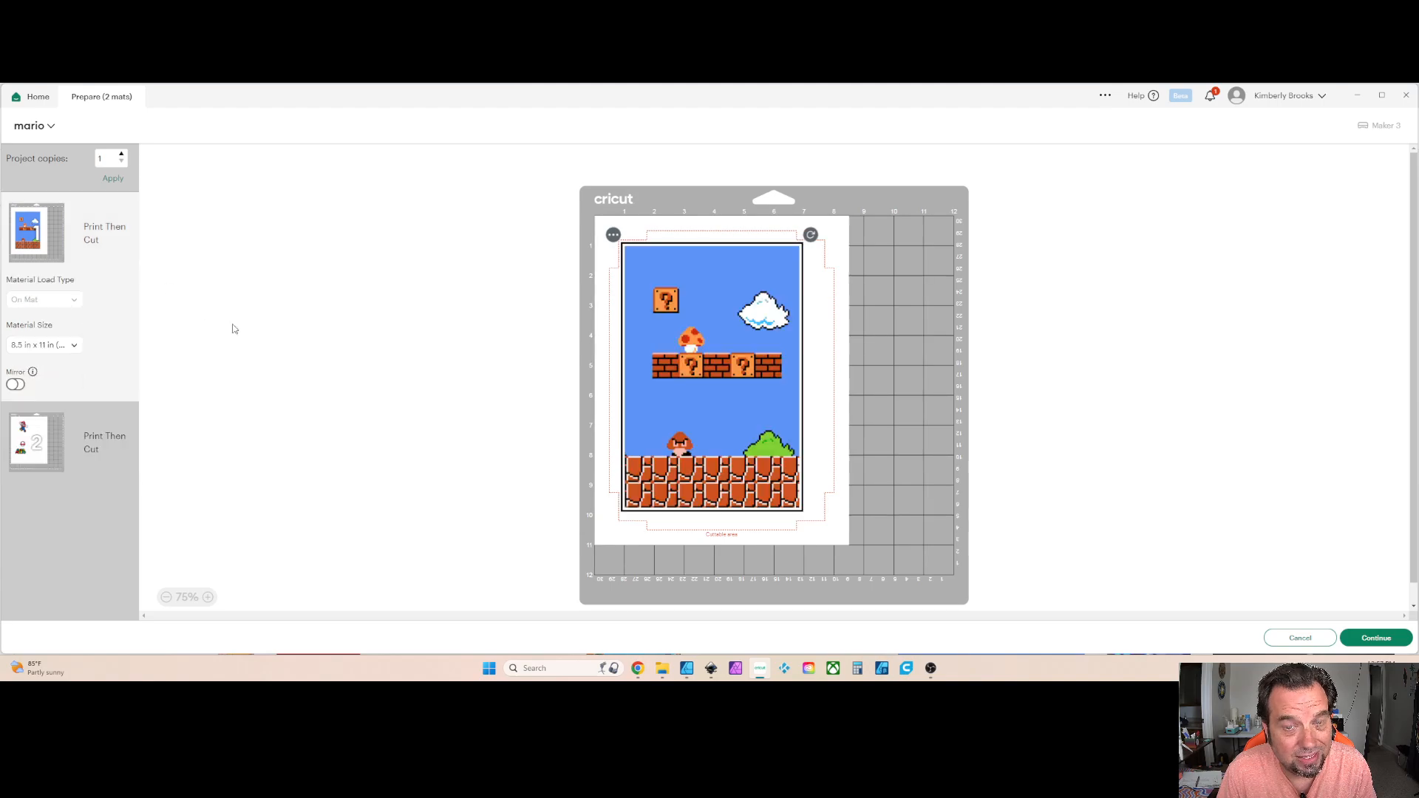
click(1290, 639)
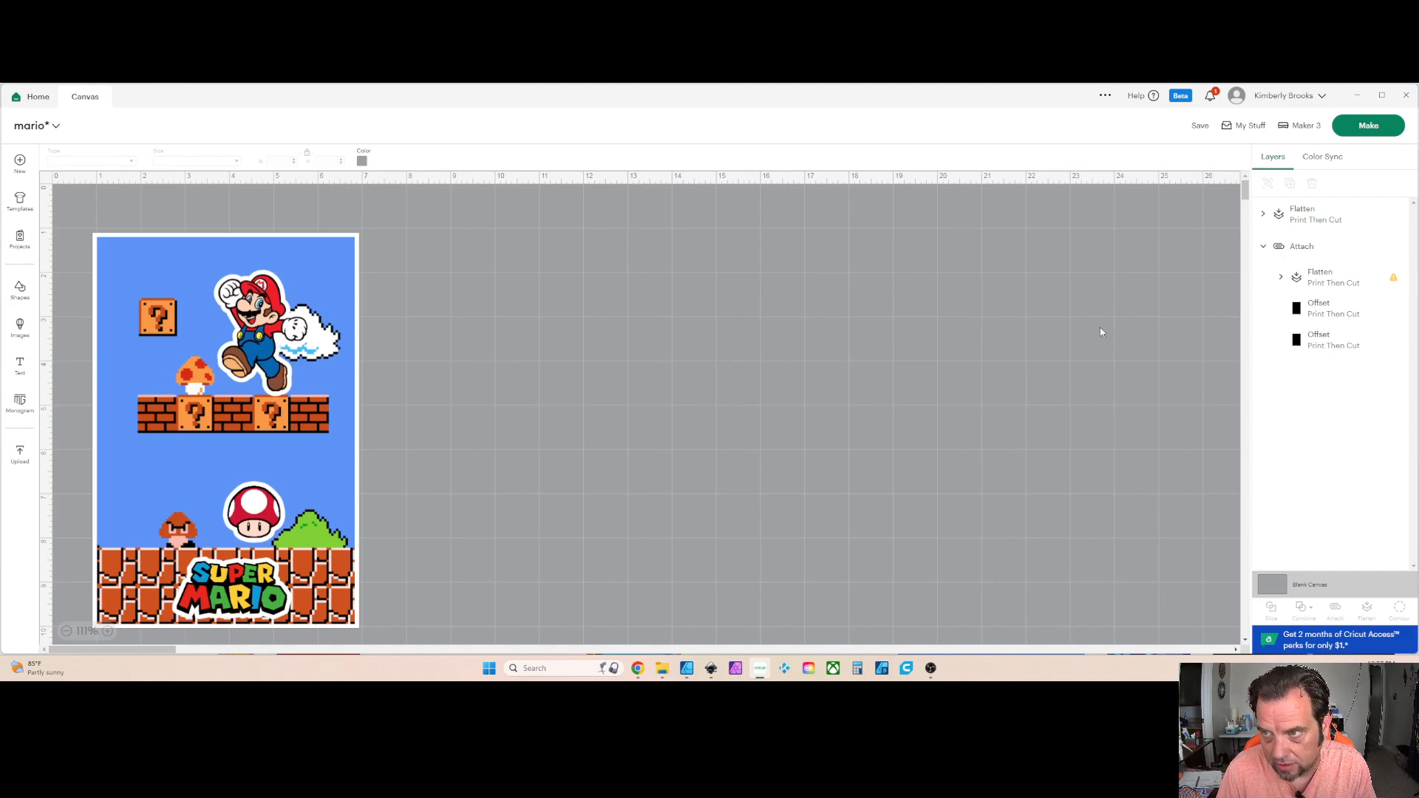
- Shift the flattened stickers slightly away from the green bush and attach them to the backdrop group
click(1305, 214)
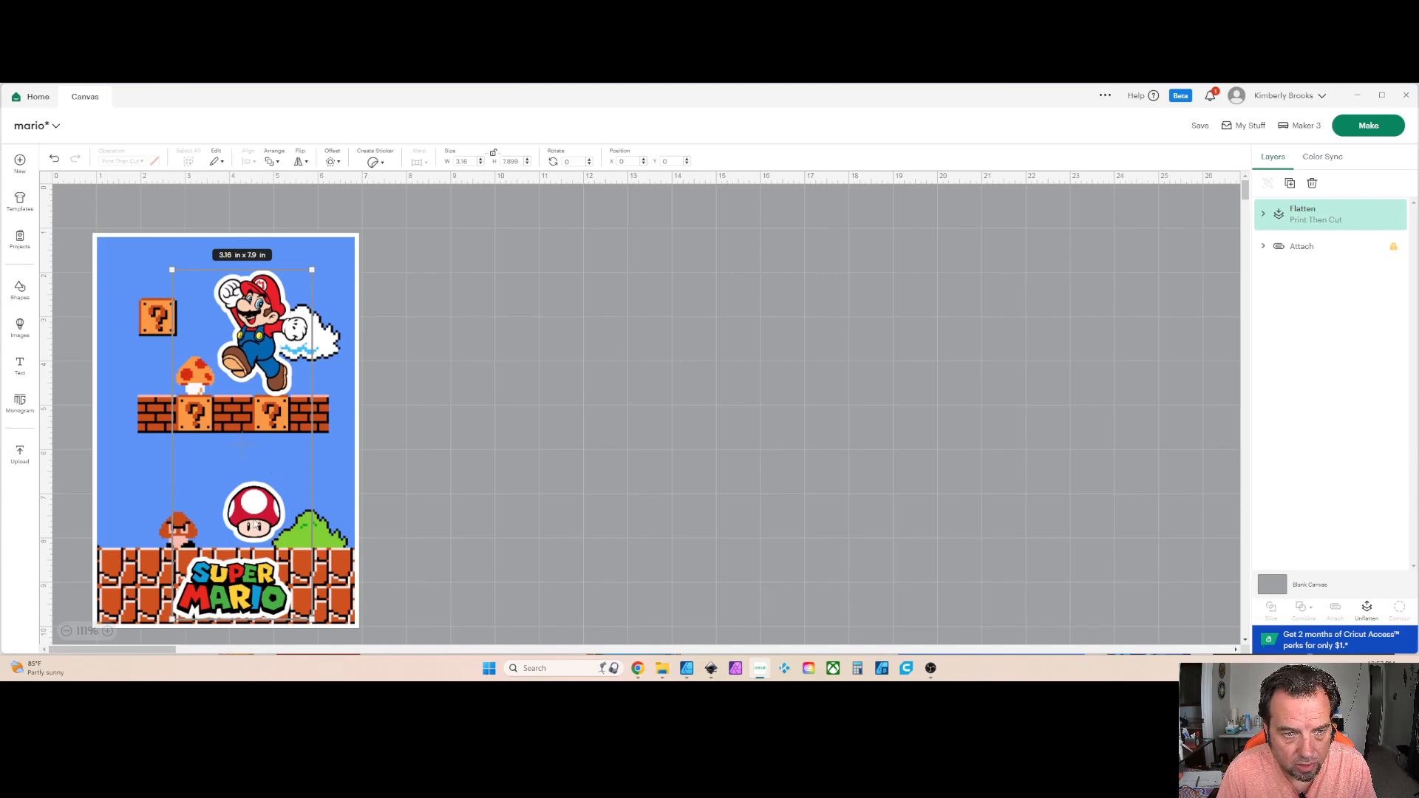
drag(255, 526, 243, 528)
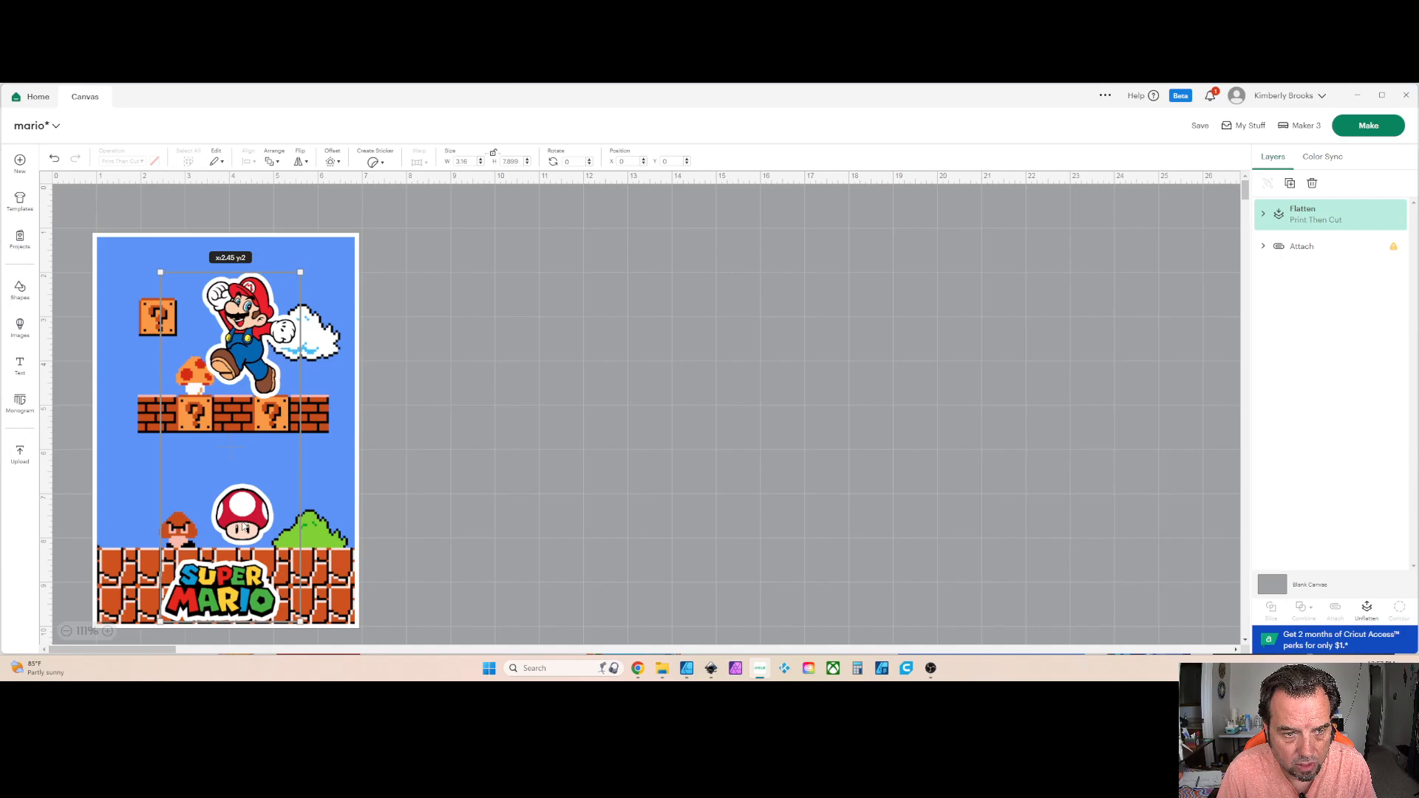
shift+click(1318, 250)
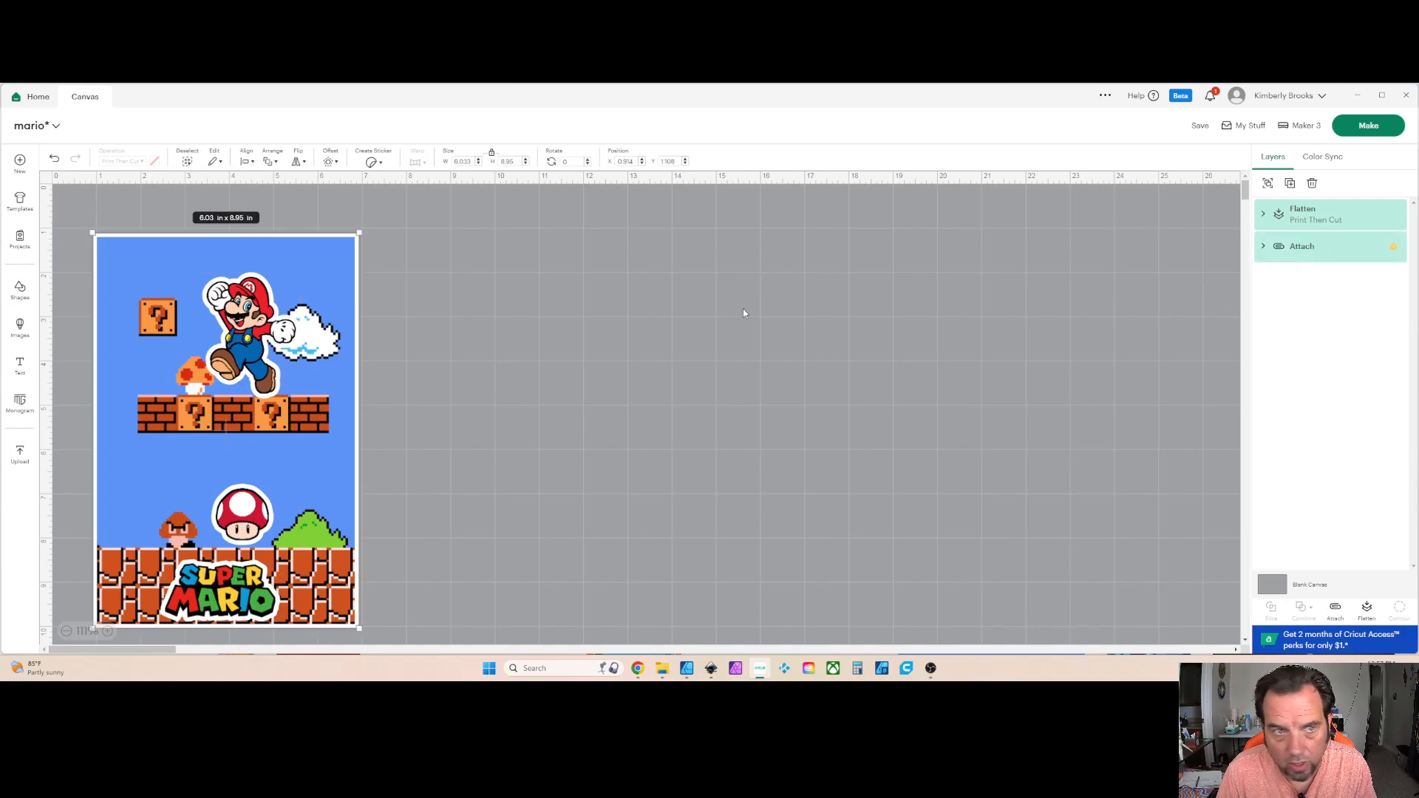
click(1337, 609)
- Examine the nested Flatten and Attach layers inside the combined attached group
click(1264, 215)
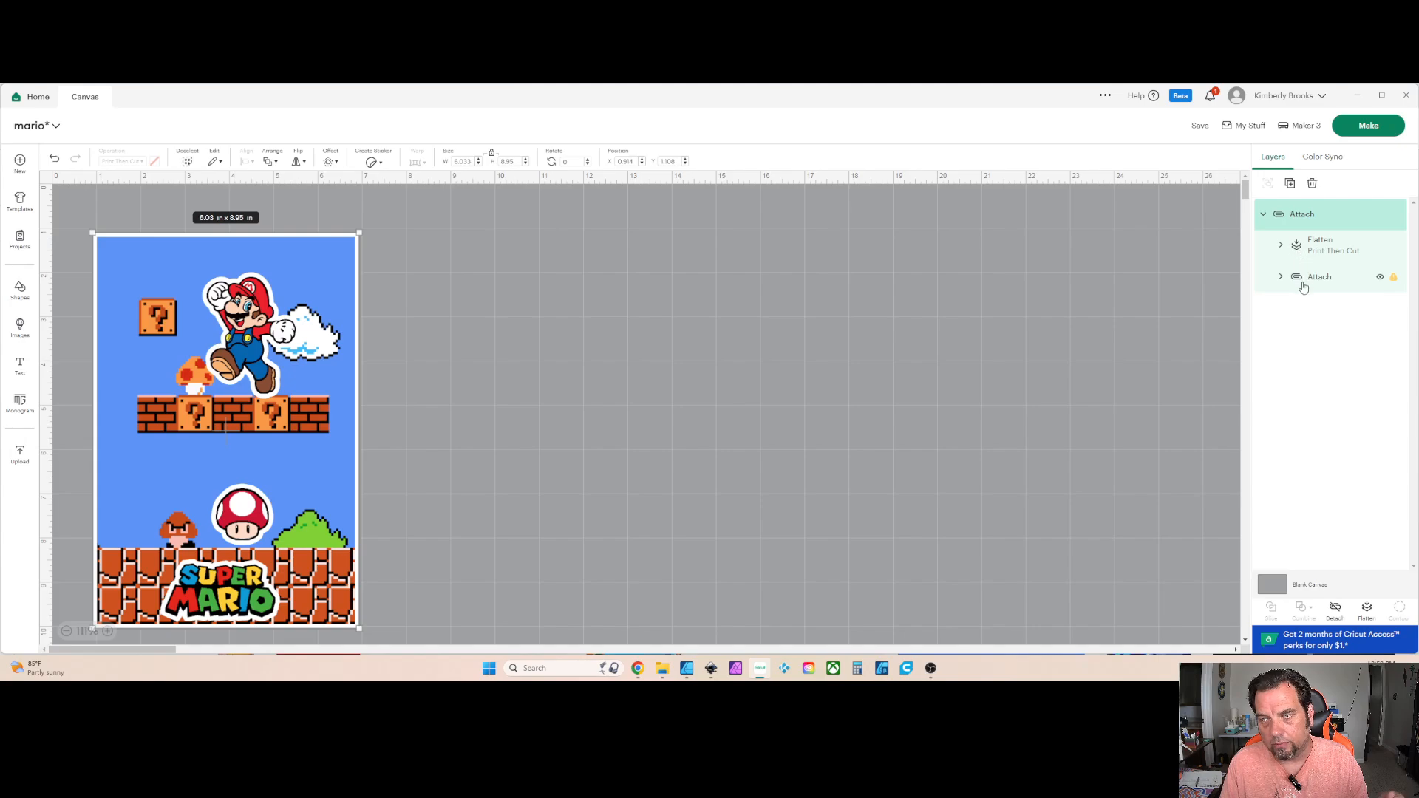
click(1282, 244)
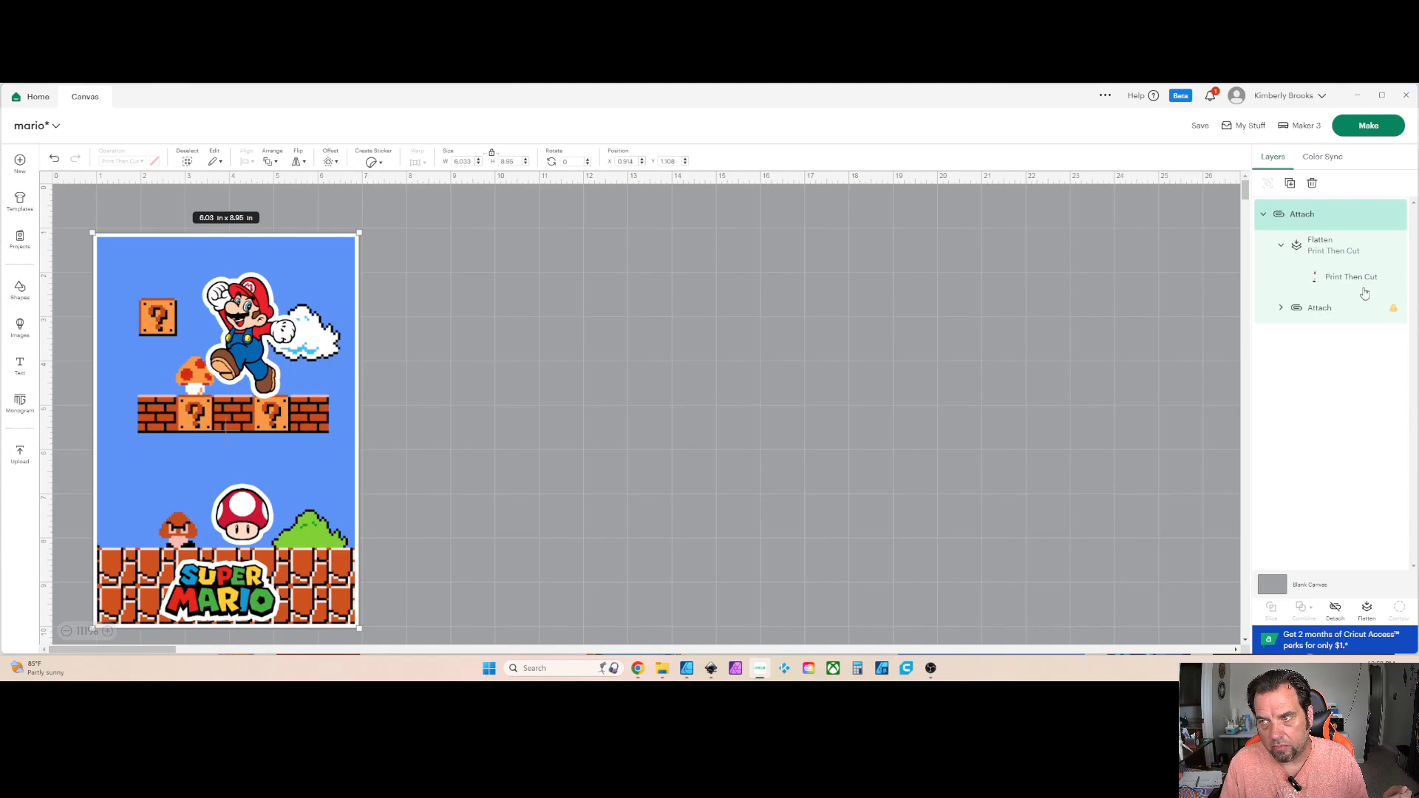
click(1282, 244)
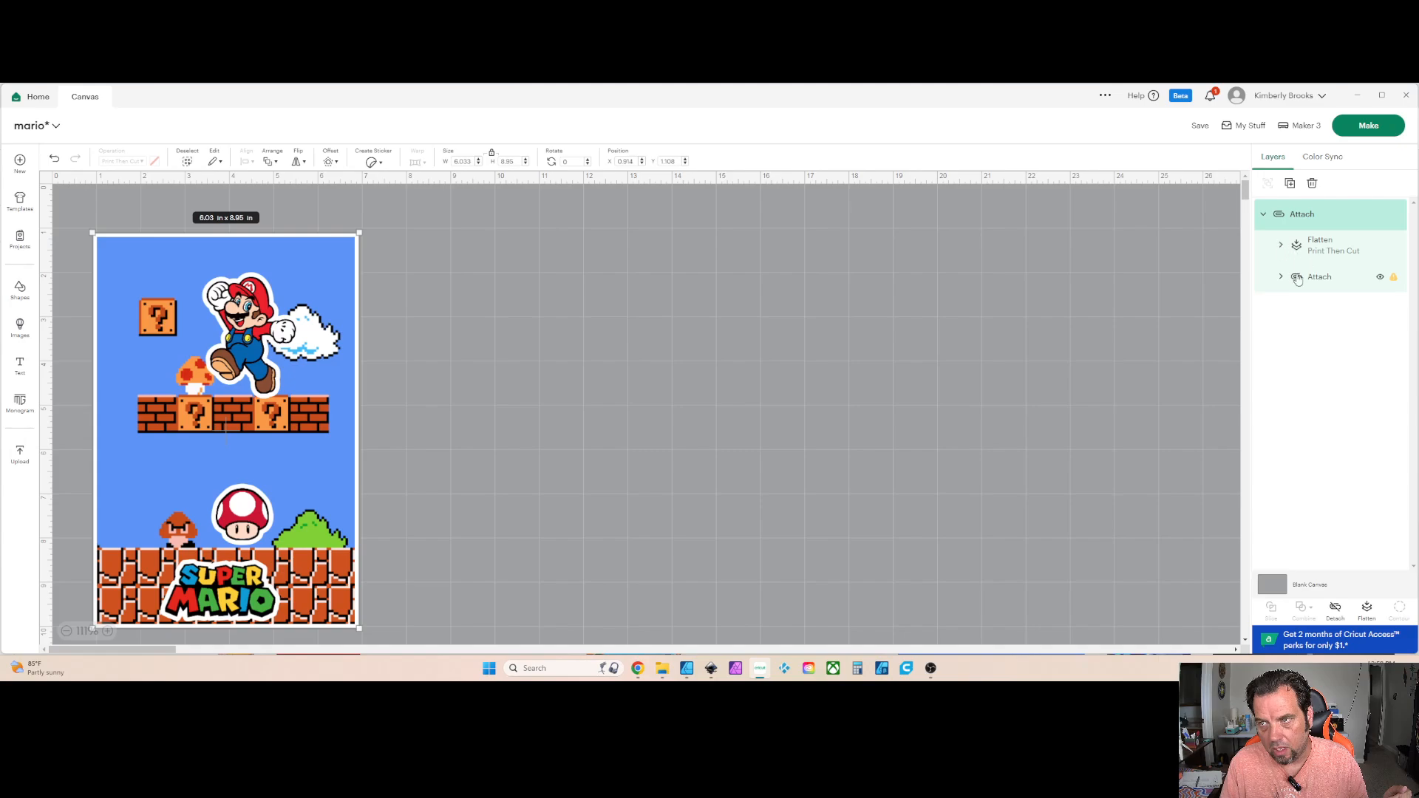
click(1281, 278)
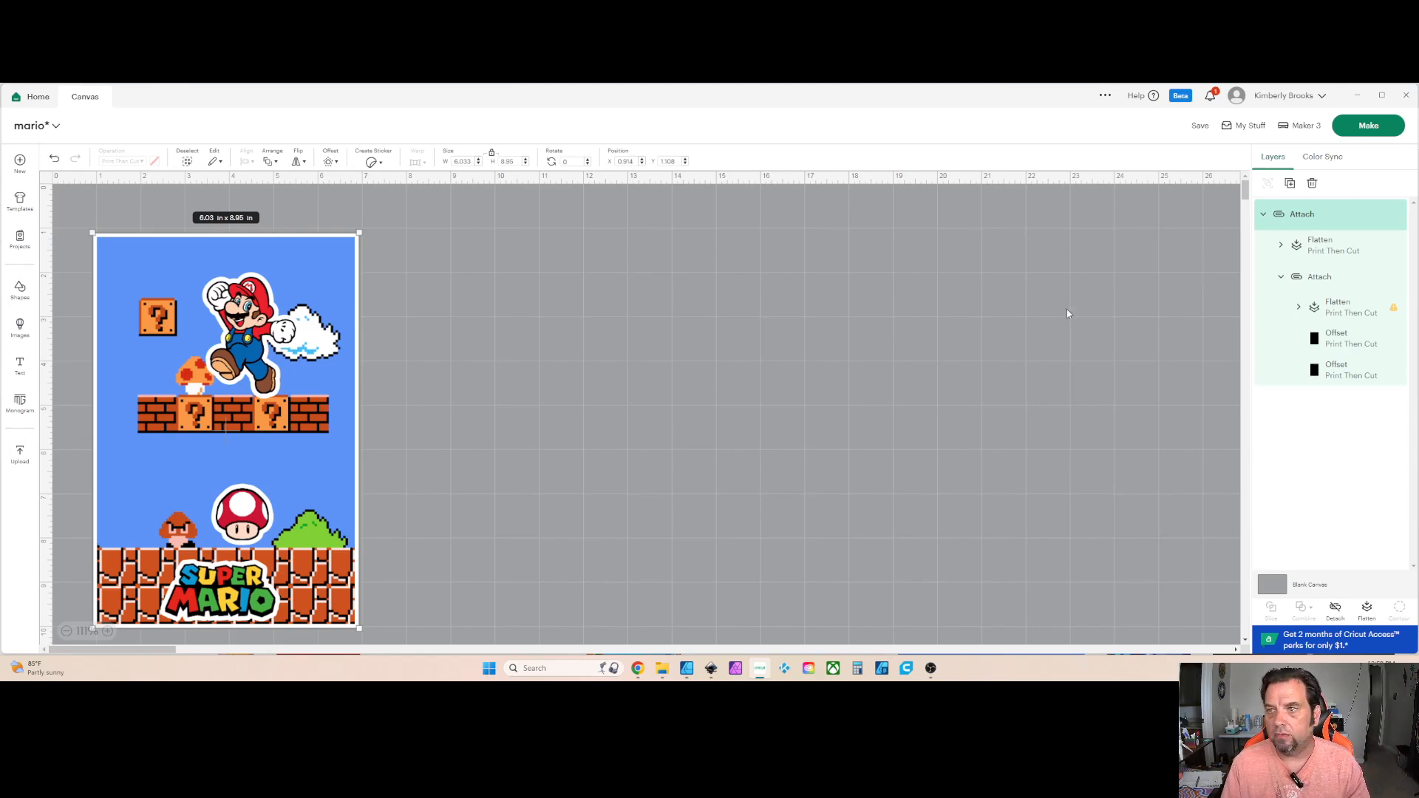
- Send the attached project to the printer on 8.5 x 11 in Letter, with Add Bleed off and Use System Dialog on
click(1366, 125)
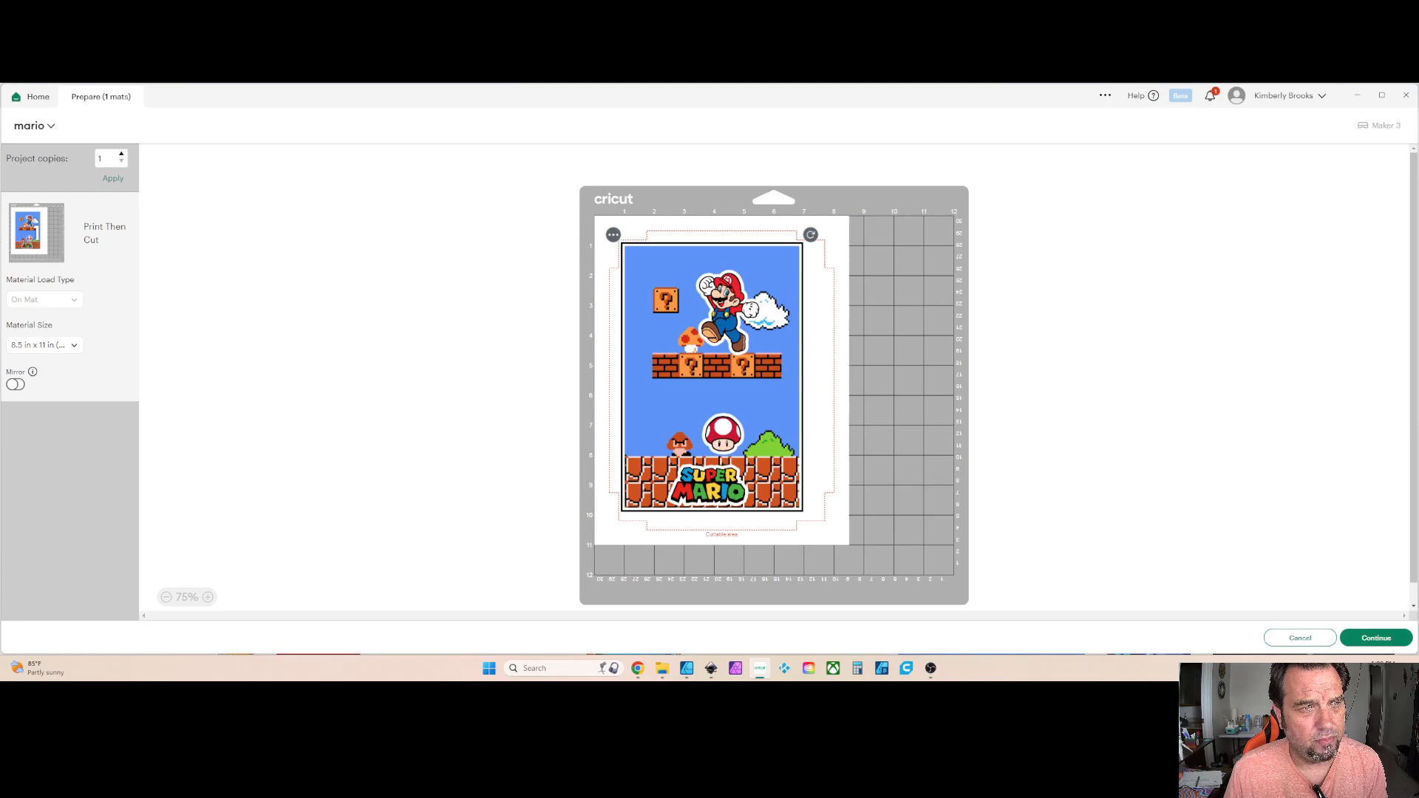
click(1377, 639)
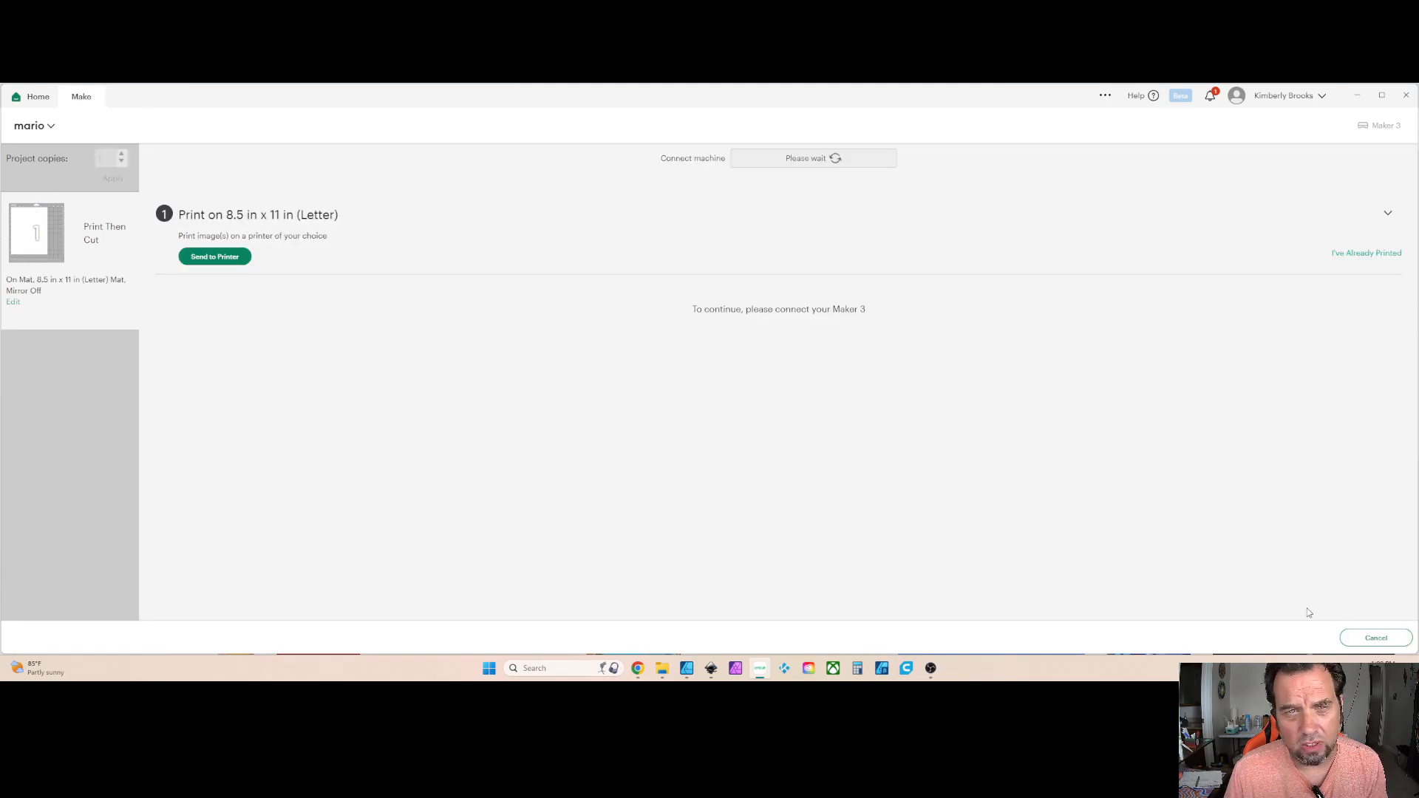
click(213, 257)
click(912, 406)
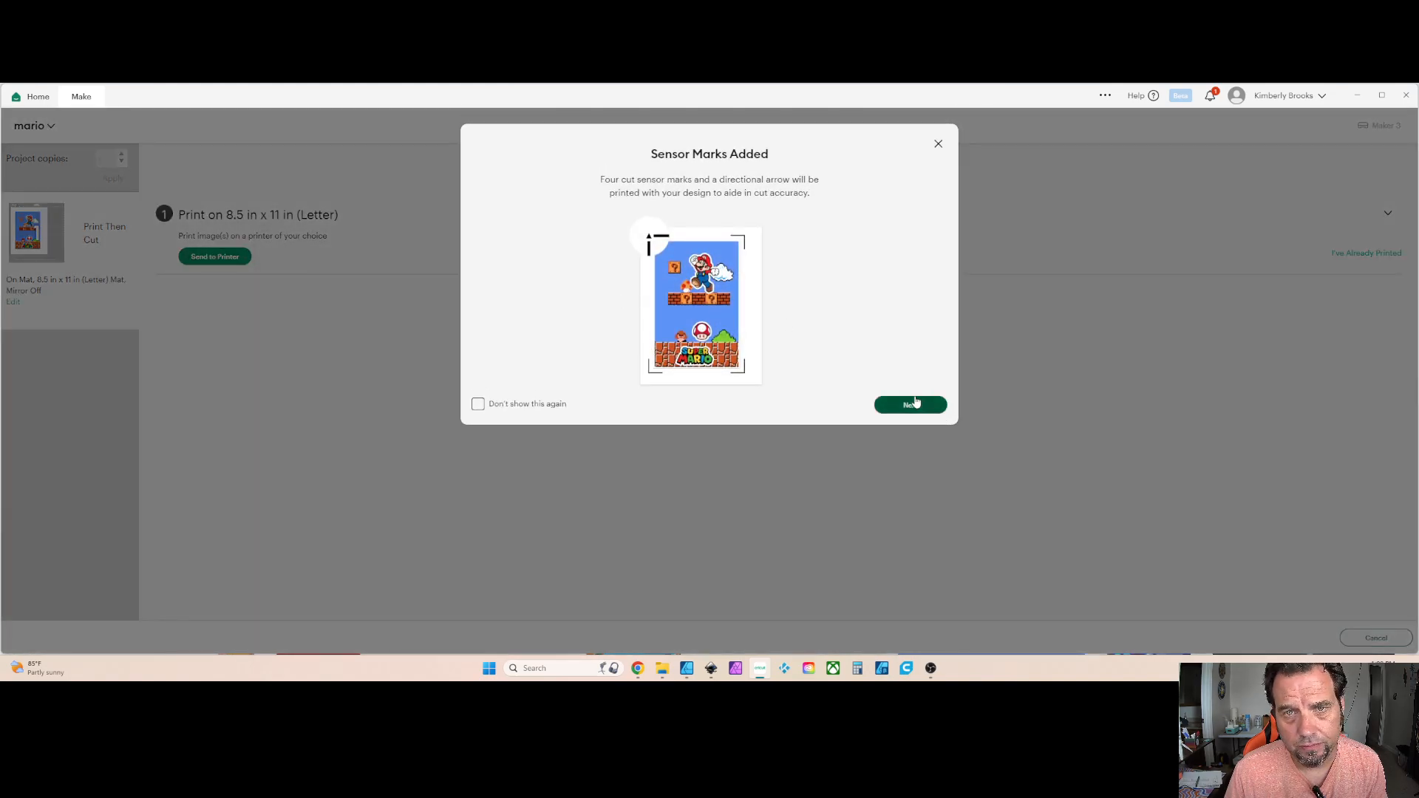
click(903, 346)
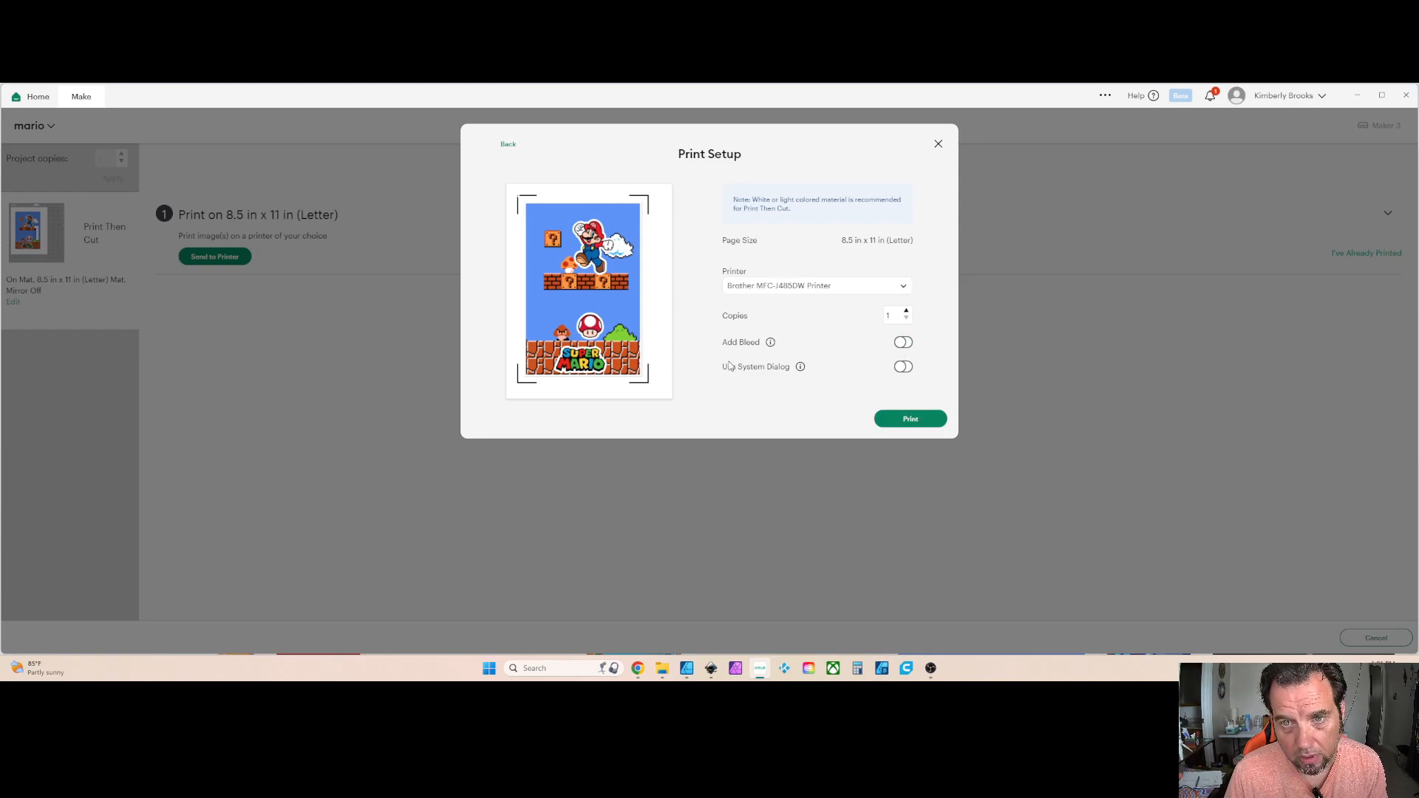
click(903, 369)
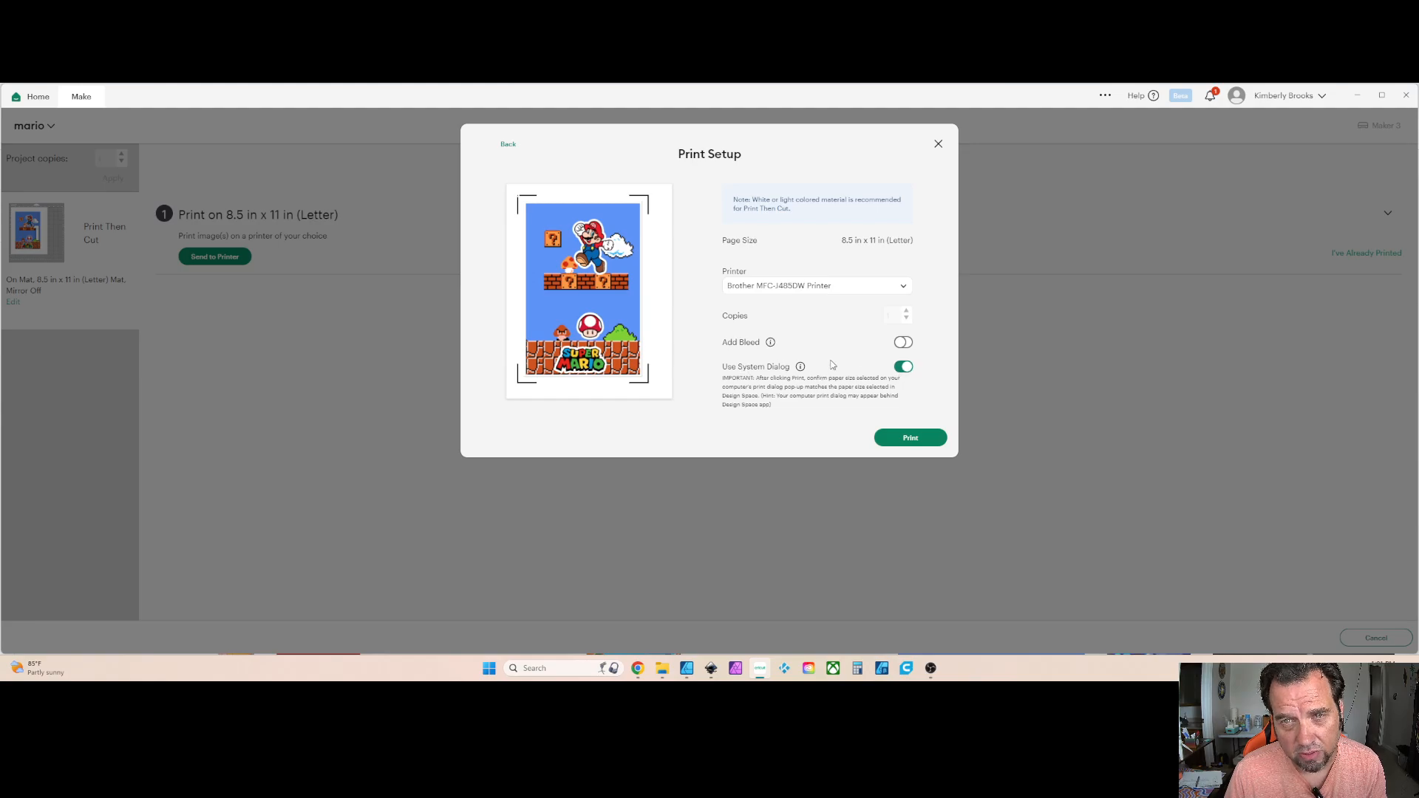
click(887, 437)
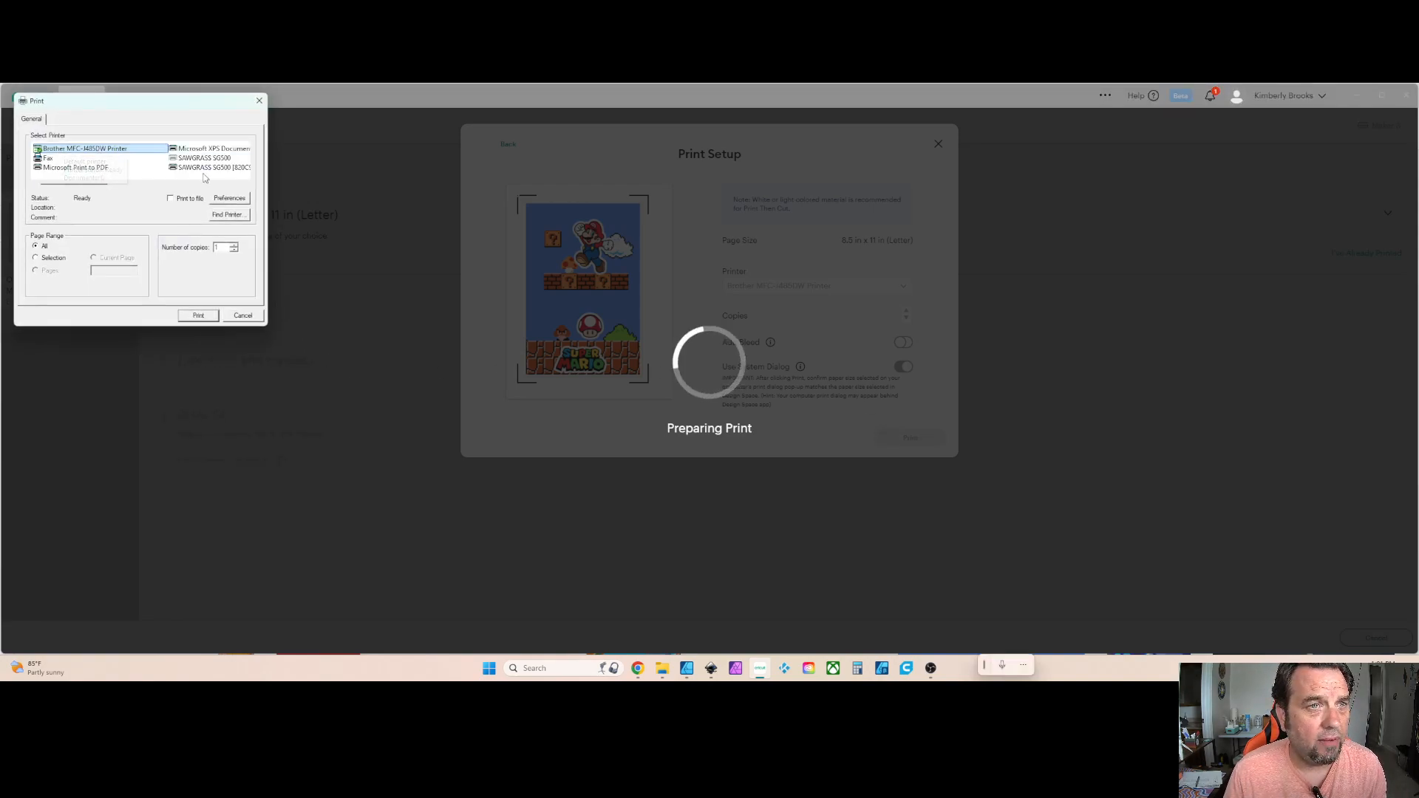
- Open the printing preferences of the Brother MFC-J485DW and set the media type to Other Photo Paper
click(224, 199)
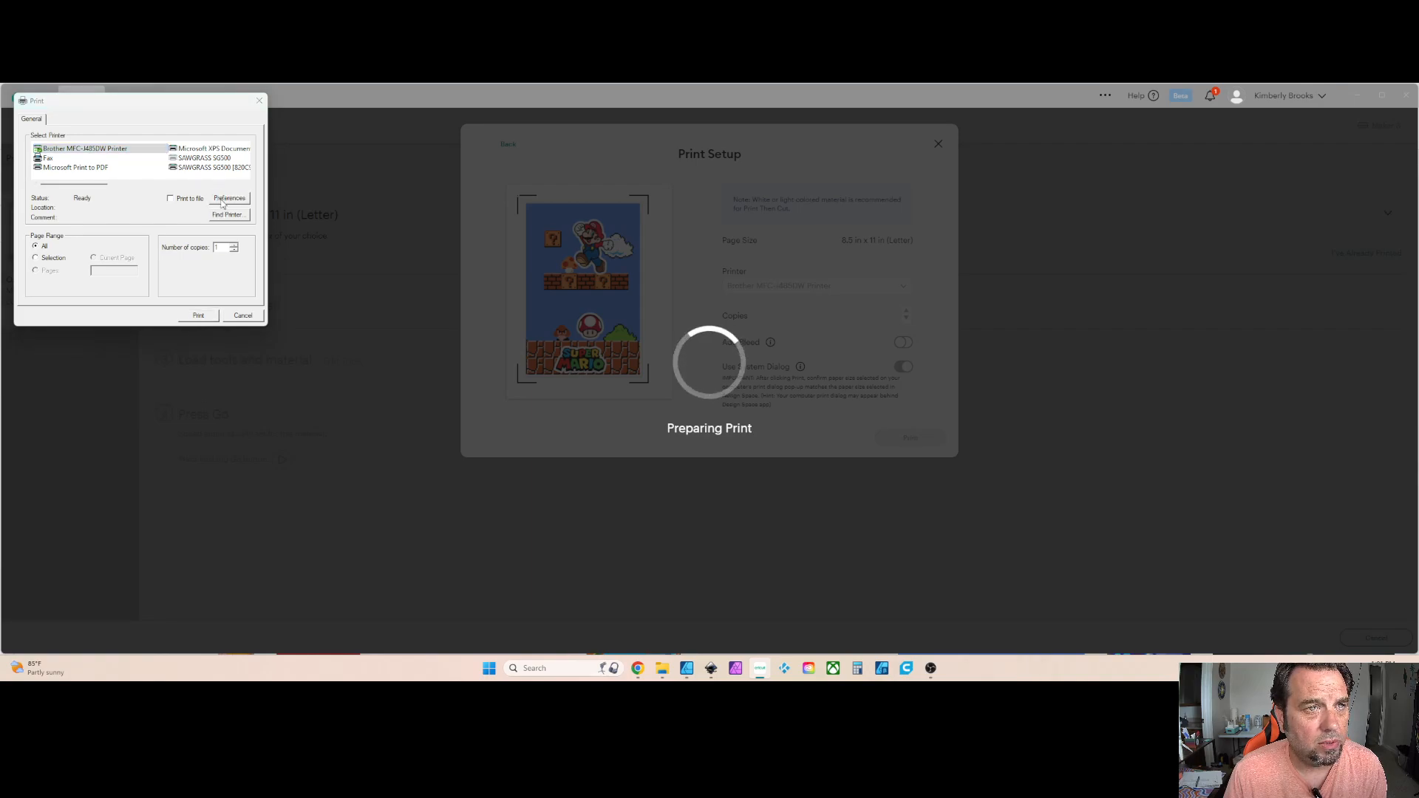
drag(242, 139, 557, 195)
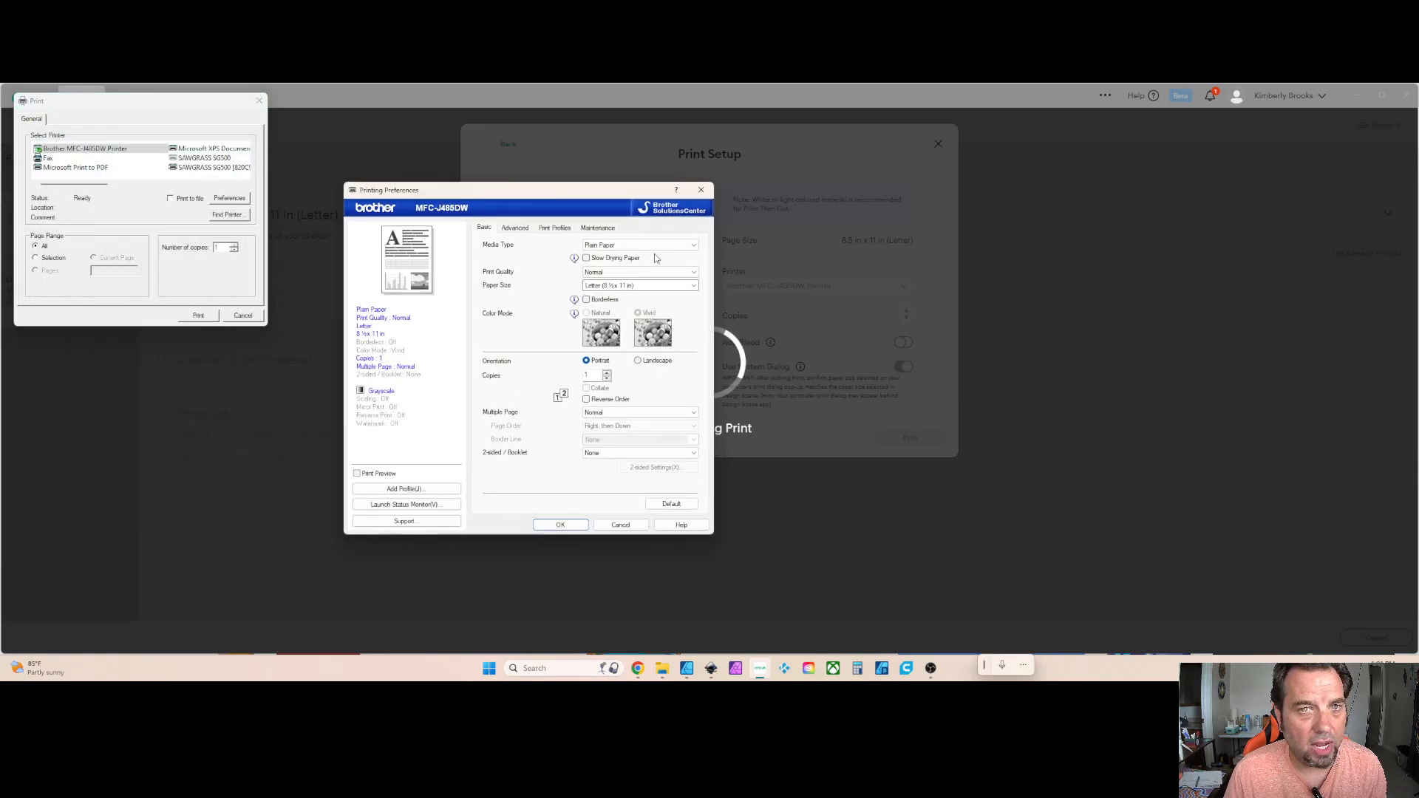
click(616, 248)
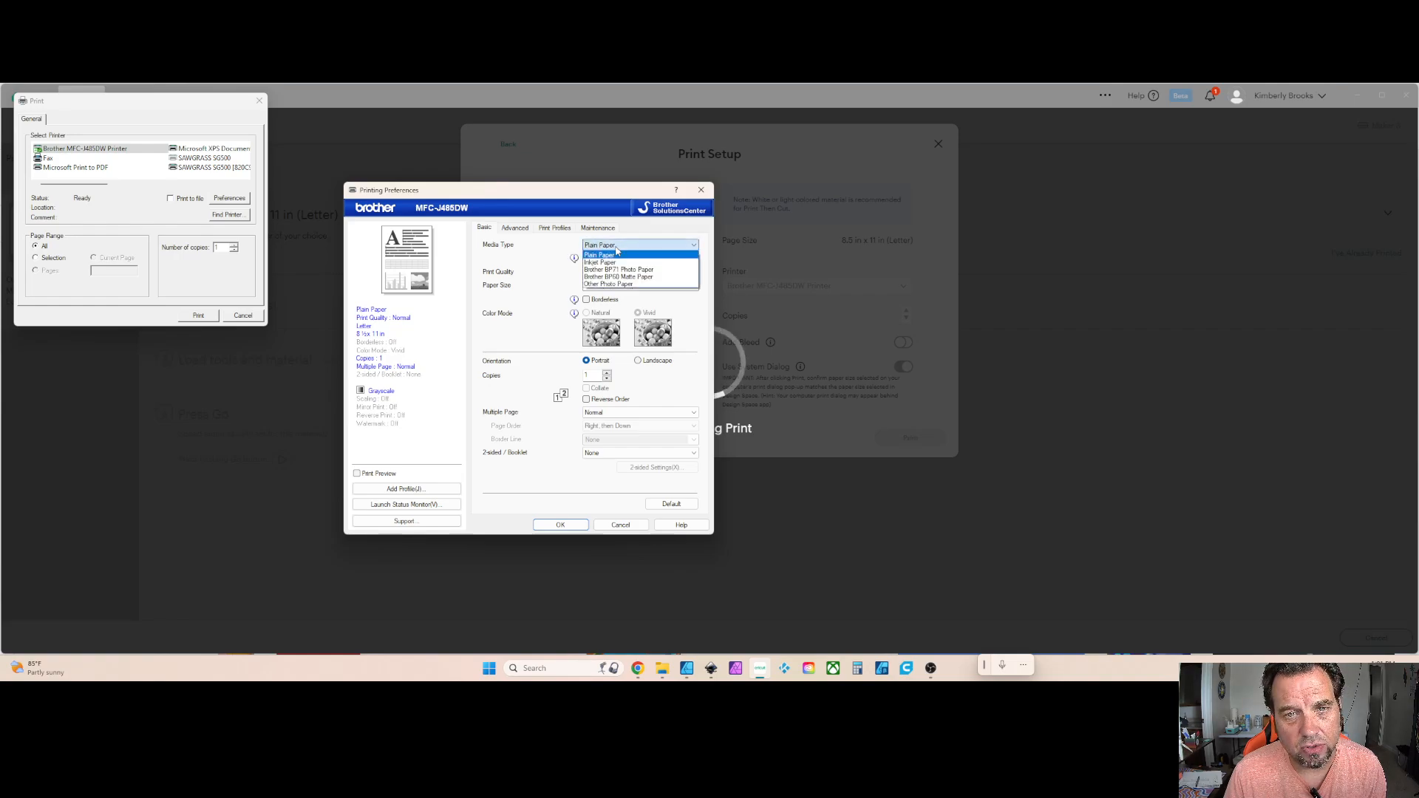
click(605, 285)
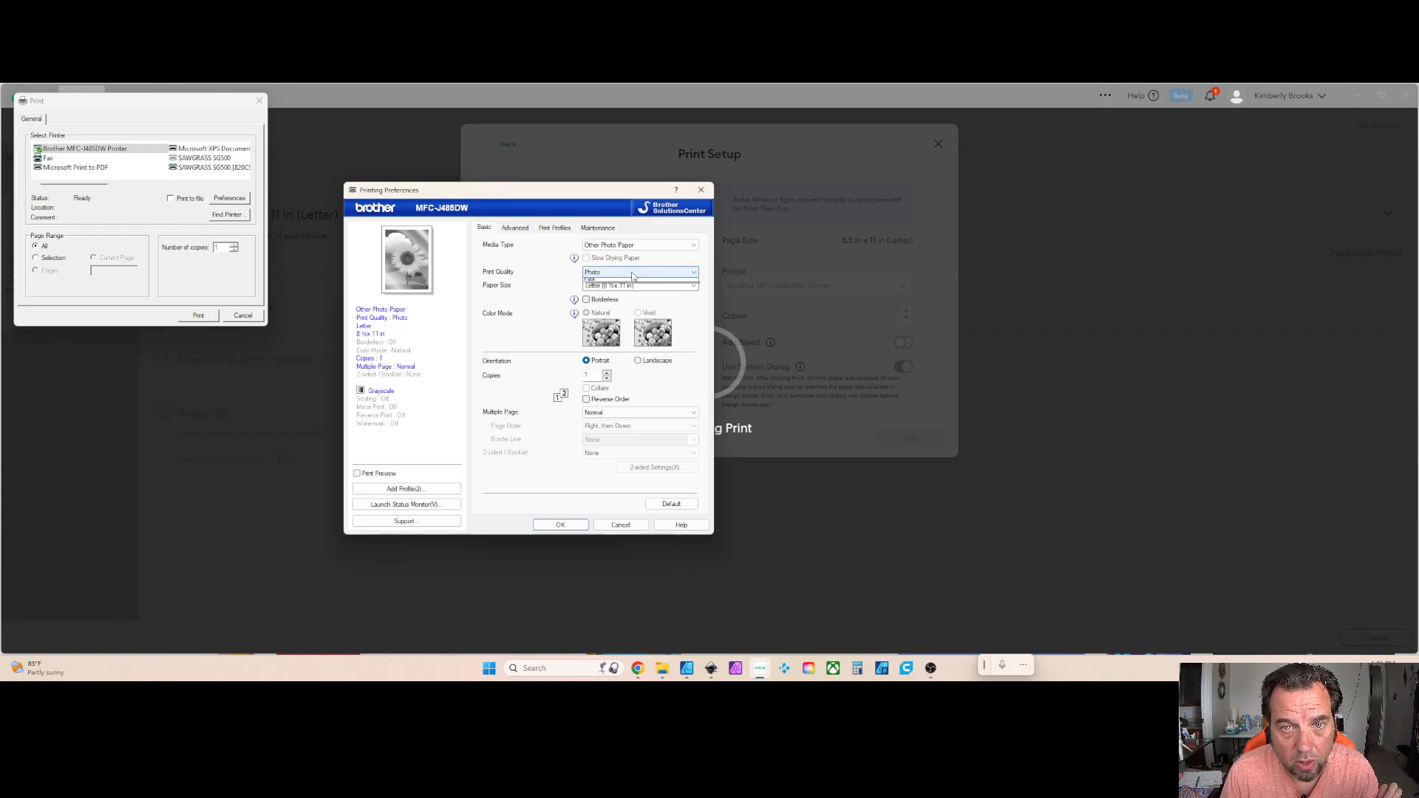
click(612, 273)
click(612, 282)
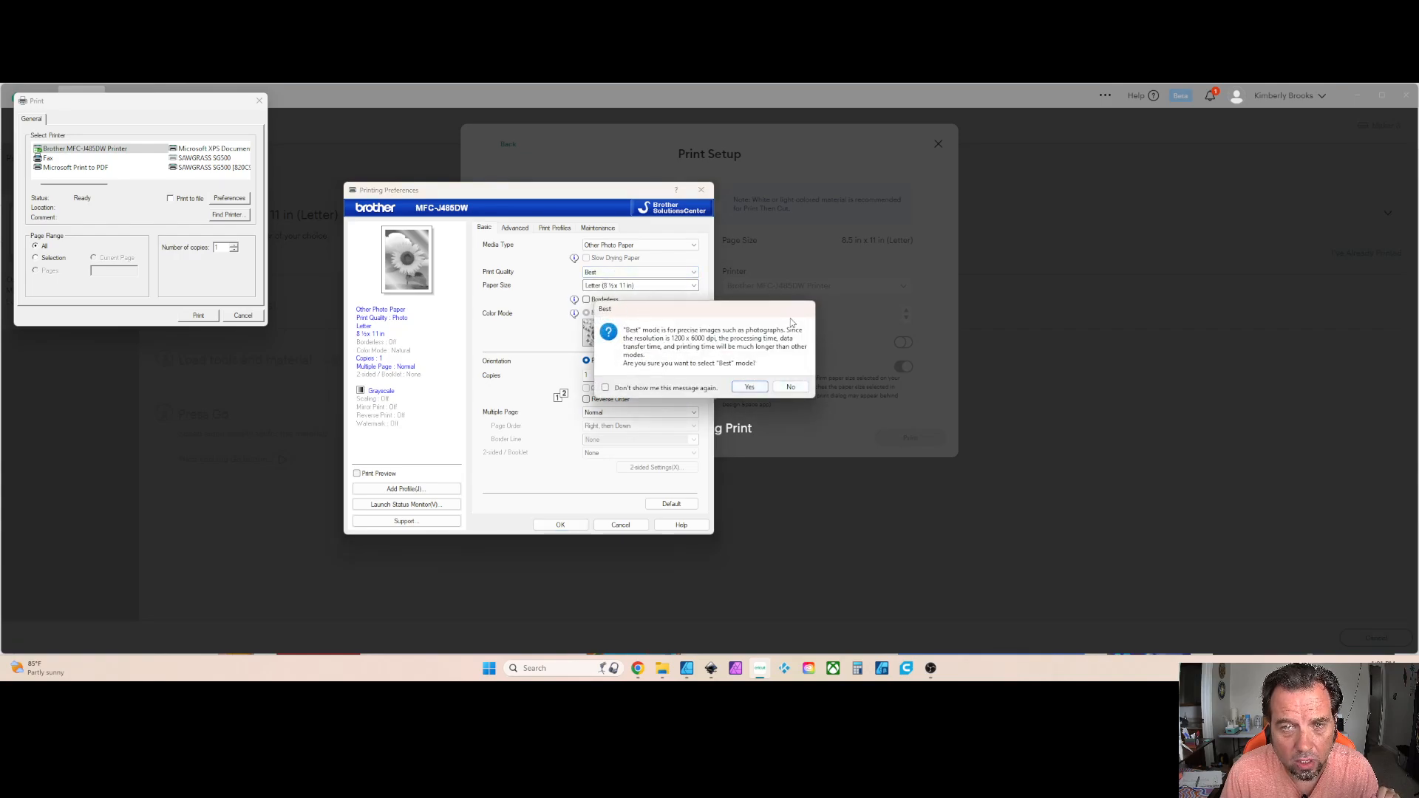
click(790, 387)
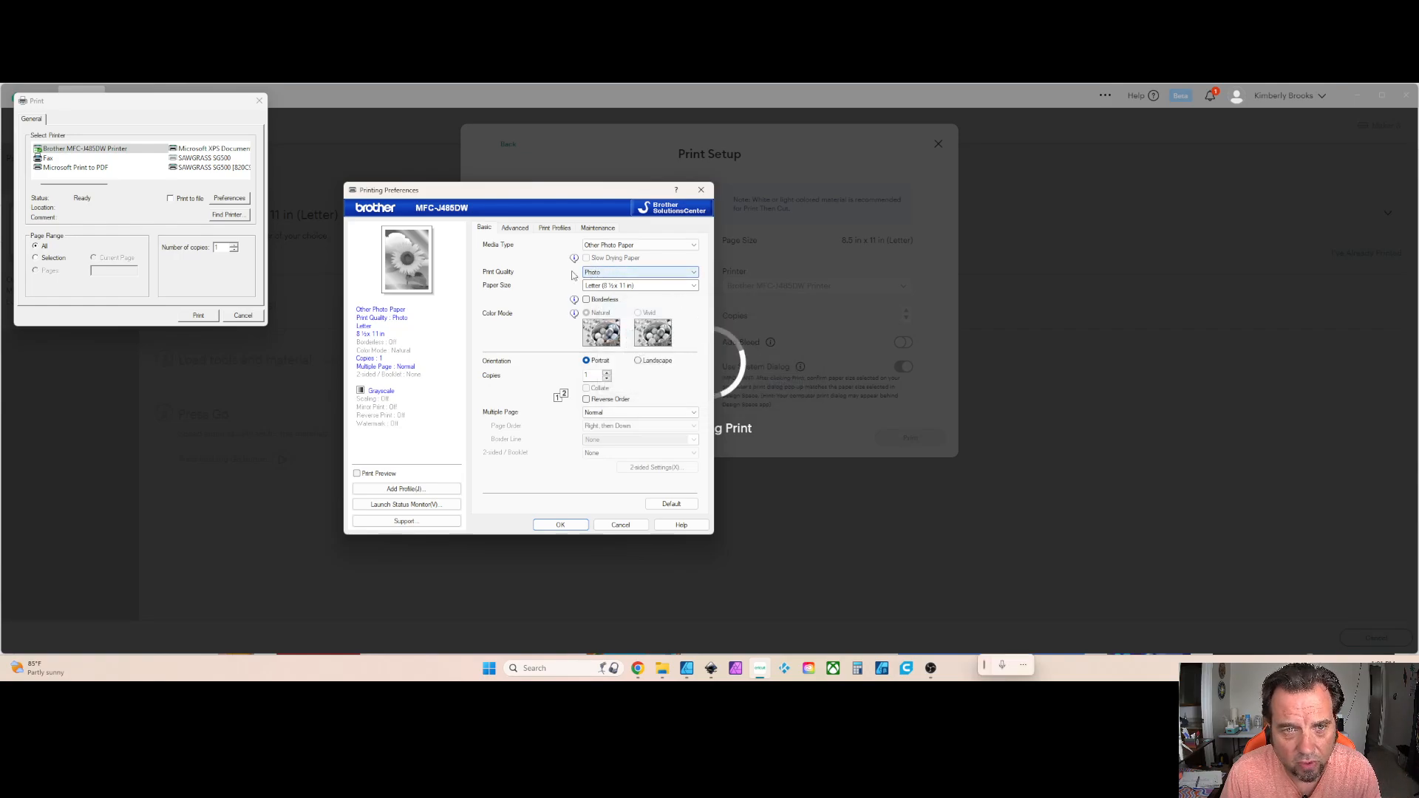
- Switch the printer's advanced output setting from Grayscale to Color
click(522, 230)
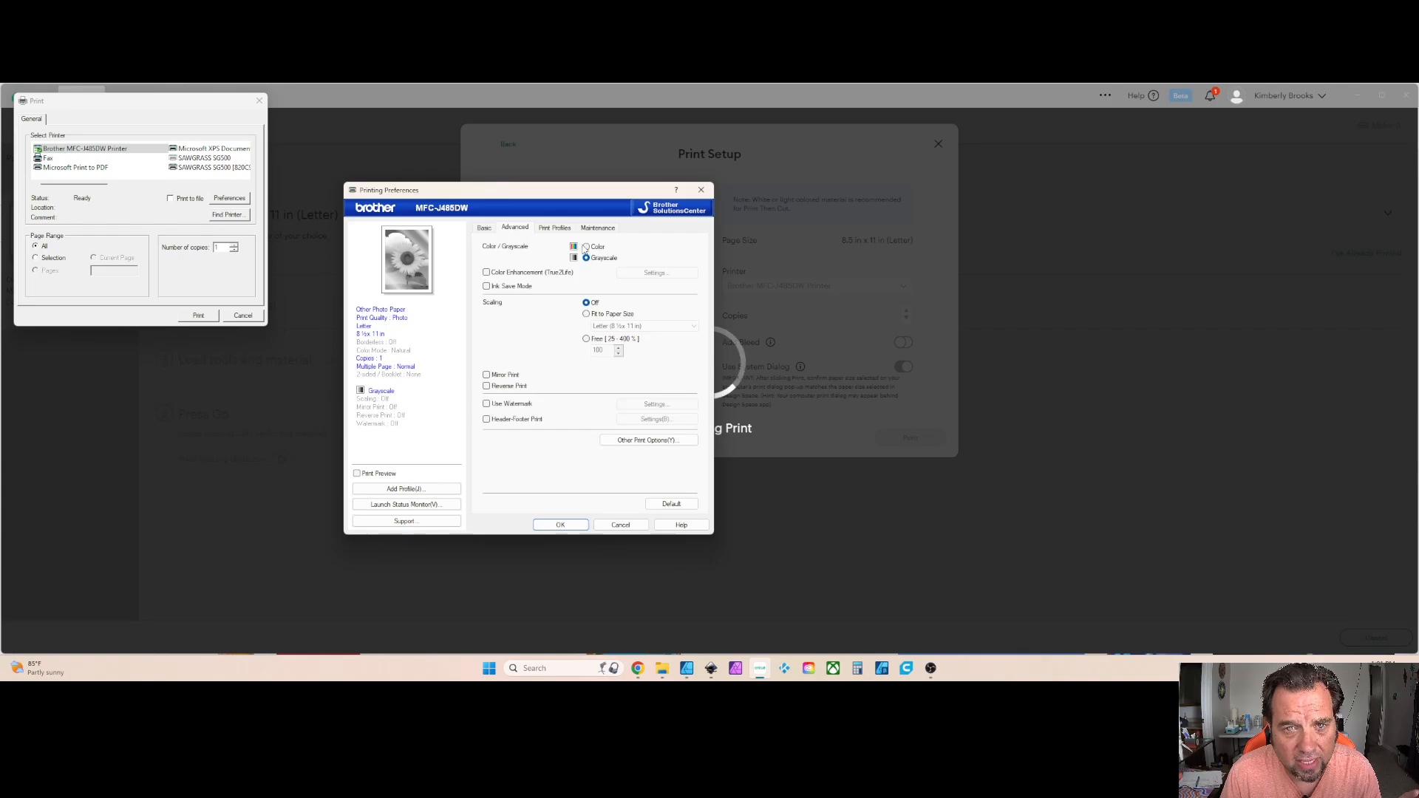
click(587, 248)
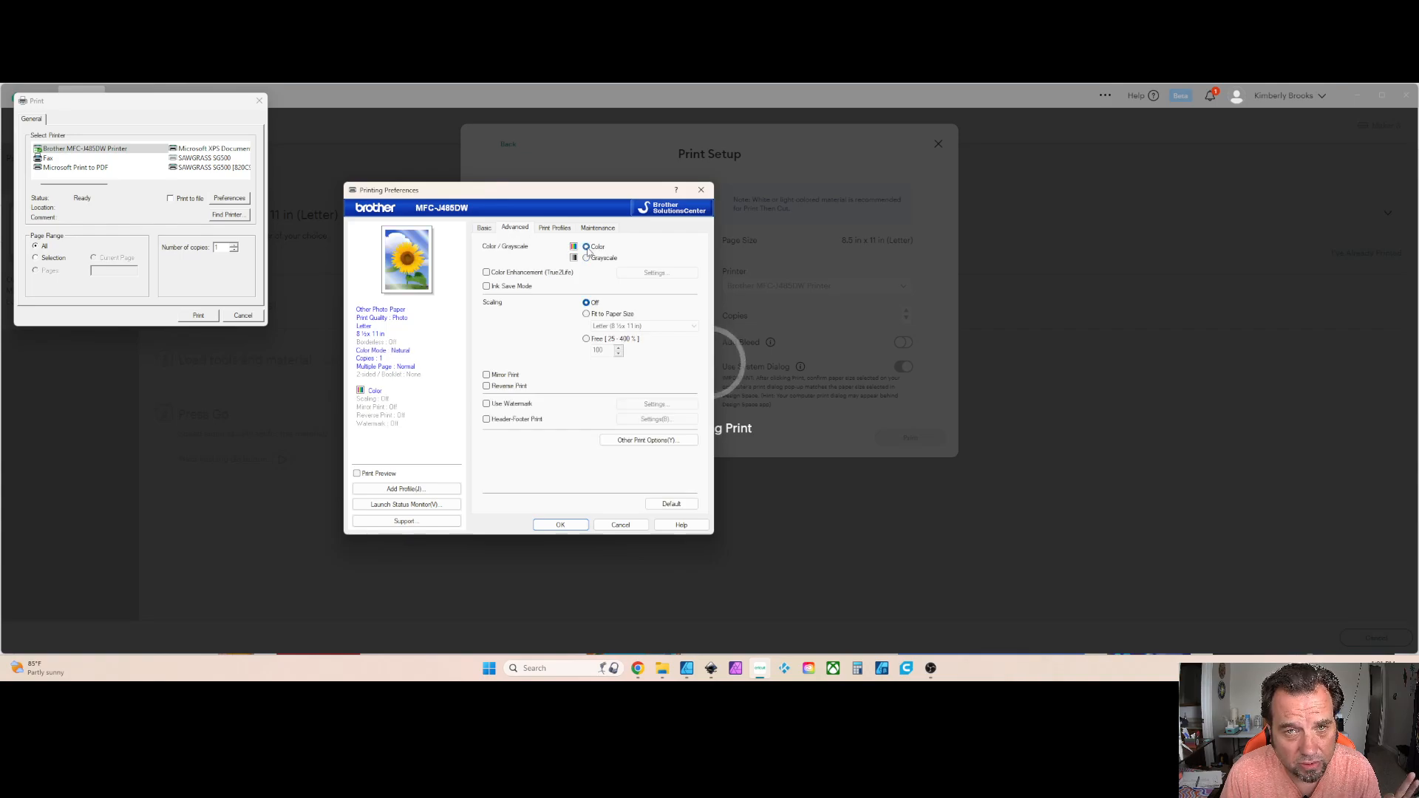